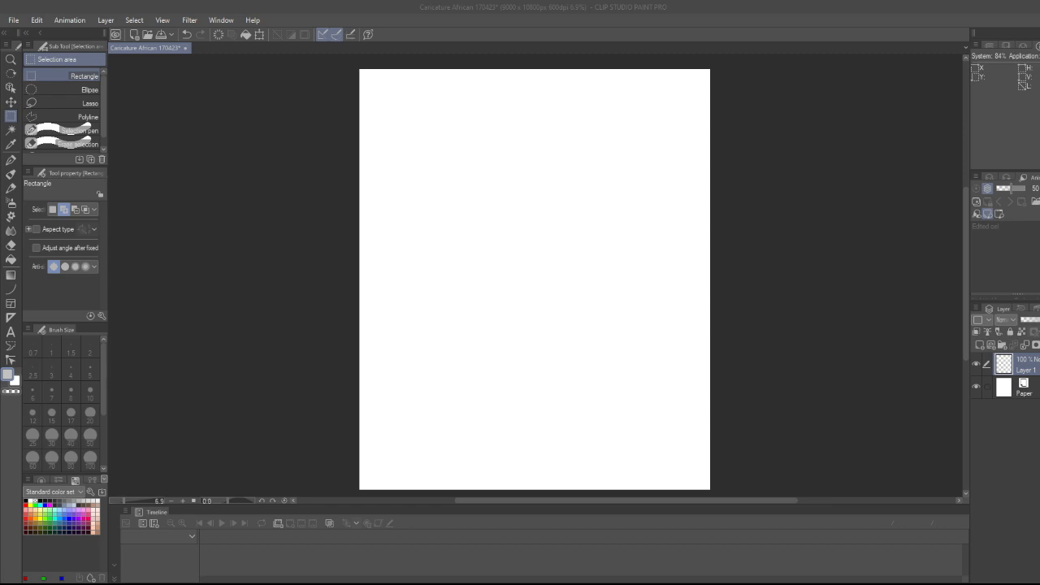
Name the drawing layer Pencil and sketch a rough circle for the cranium with the Real pencil at size 40
left_click(827, 542)
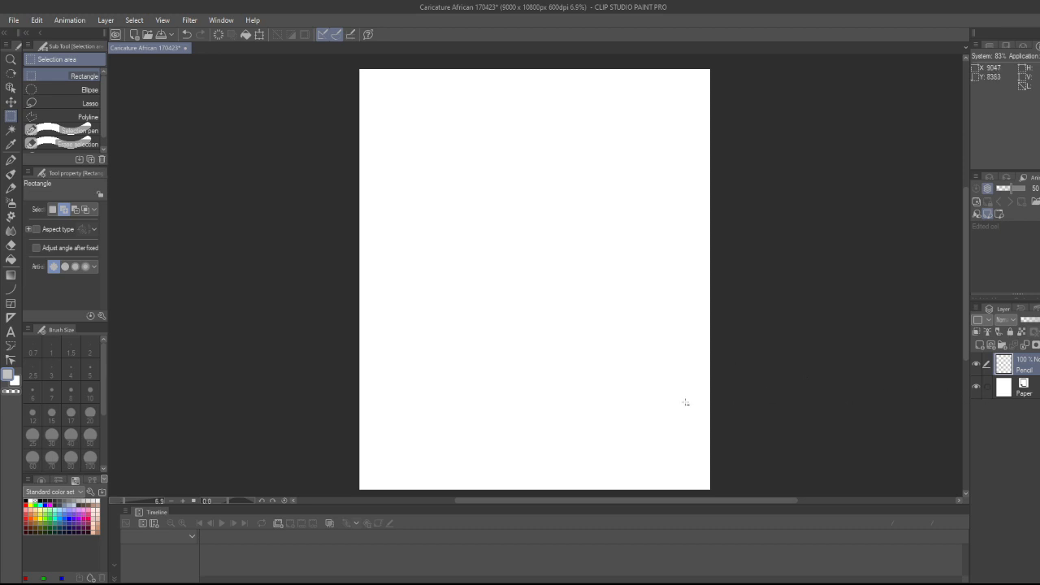
left_click(10, 189)
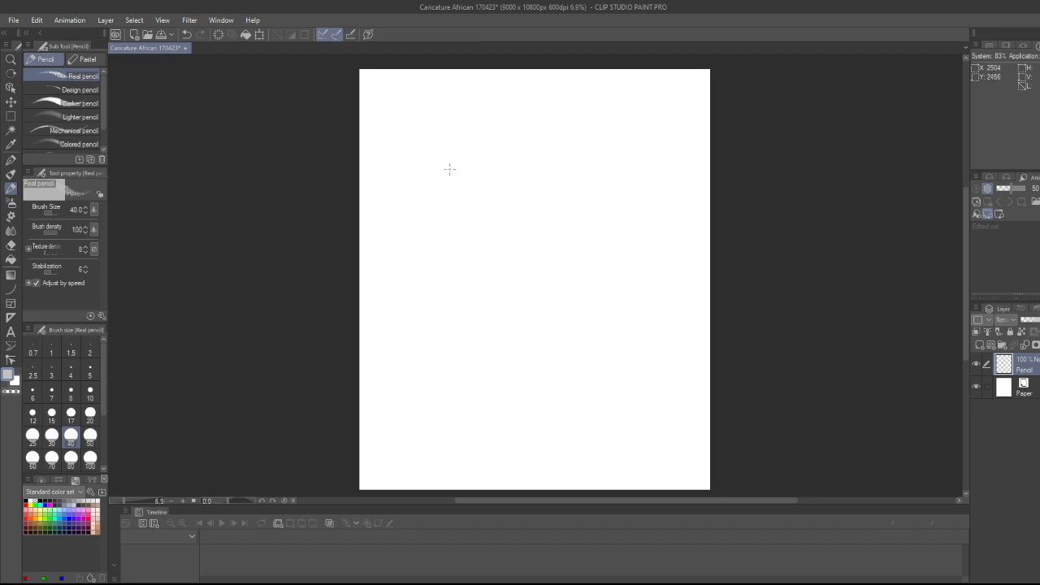
mouse_move(449, 169)
left_mouse_down()
mouse_move(447, 158)
mouse_move(452, 189)
mouse_move(437, 150)
left_mouse_up()
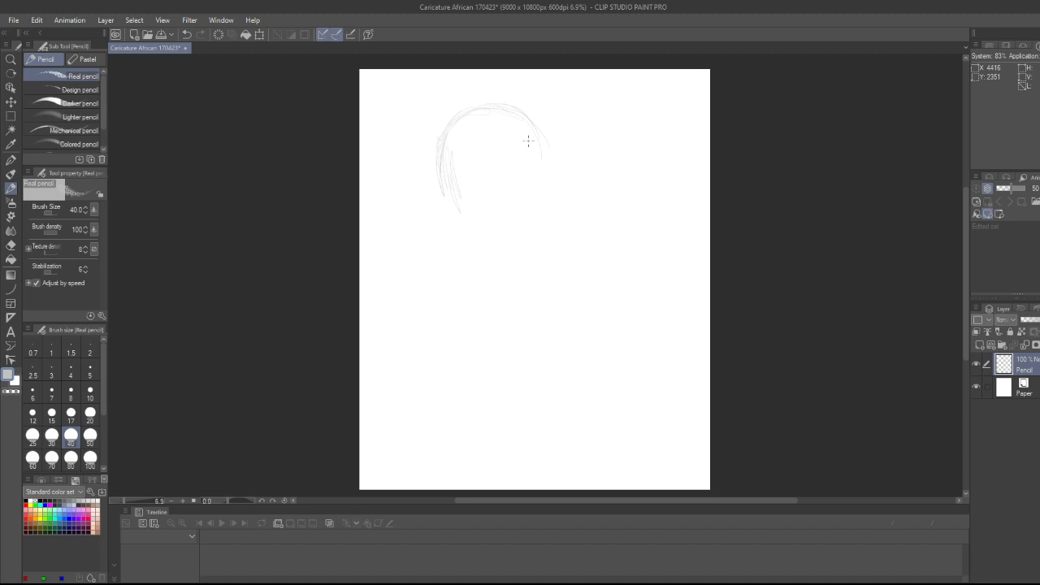
left_click_drag(544, 150, 526, 199)
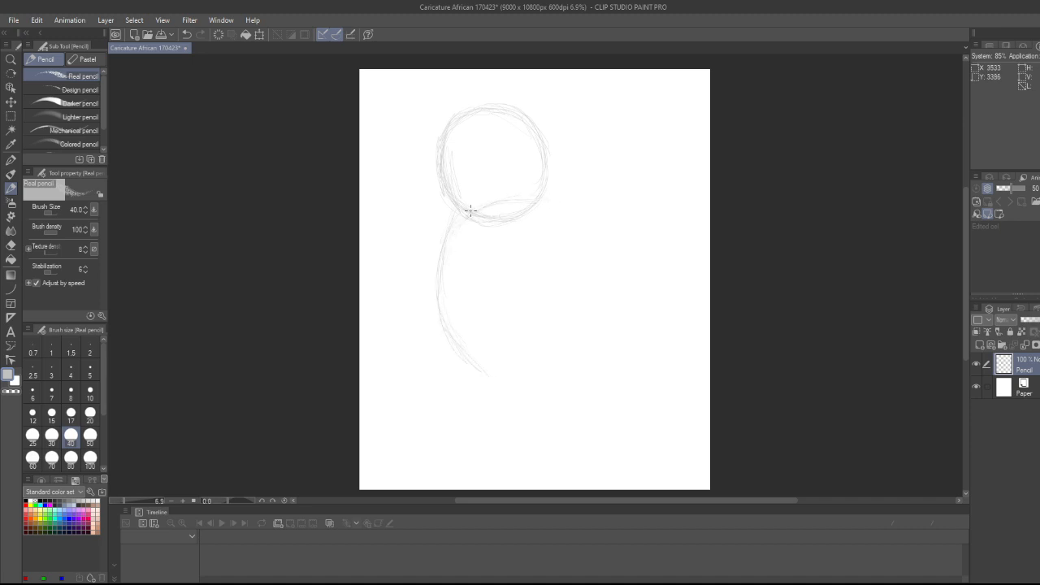
Sketch a larger oval overlapping the underside of the cranium circle as the cheeks and jaw
left_click_drag(536, 193, 581, 220)
left_click_drag(614, 314, 615, 320)
left_click_drag(603, 257, 602, 350)
mouse_move(471, 355)
left_mouse_down()
mouse_move(524, 386)
mouse_move(570, 382)
left_mouse_up()
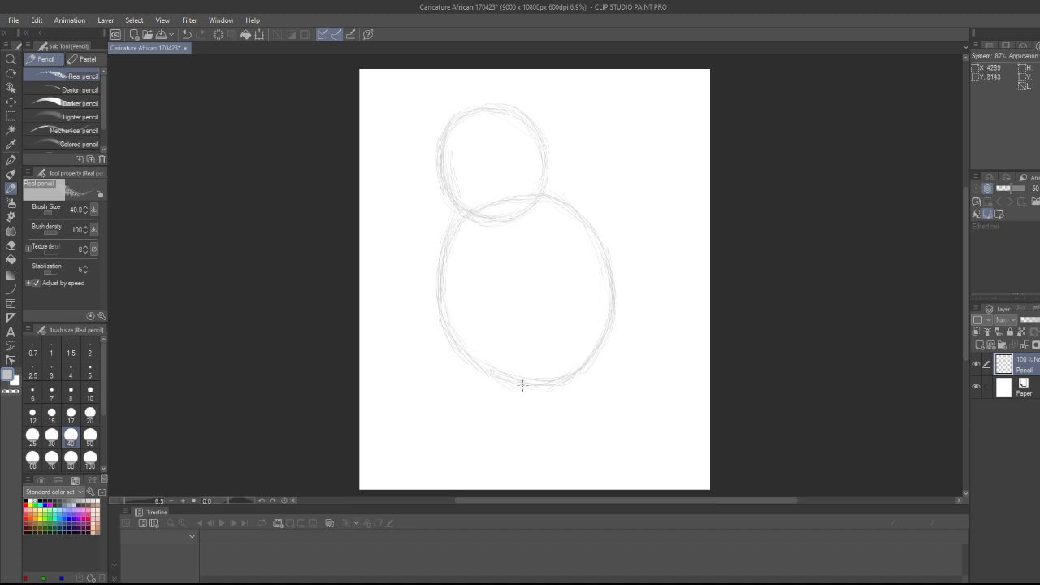
Sketch a pointed chin below the jaw oval and a small nose bump where the two circles overlap
mouse_move(523, 383)
left_mouse_down()
mouse_move(562, 406)
mouse_move(605, 386)
mouse_move(602, 330)
mouse_move(605, 372)
mouse_move(578, 396)
left_mouse_up()
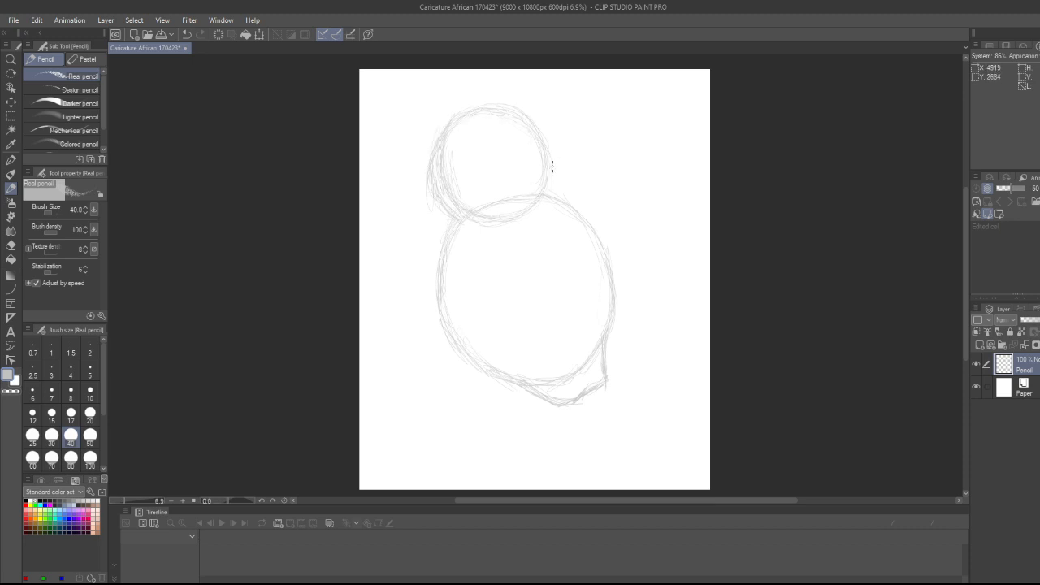
left_click_drag(551, 182, 540, 195)
mouse_move(510, 196)
left_mouse_down()
mouse_move(543, 188)
mouse_move(535, 182)
left_mouse_up()
Sketch a large pouting mouth on the lower face, with a two-peaked upper lip and a full lower lip
left_click_drag(503, 273, 531, 262)
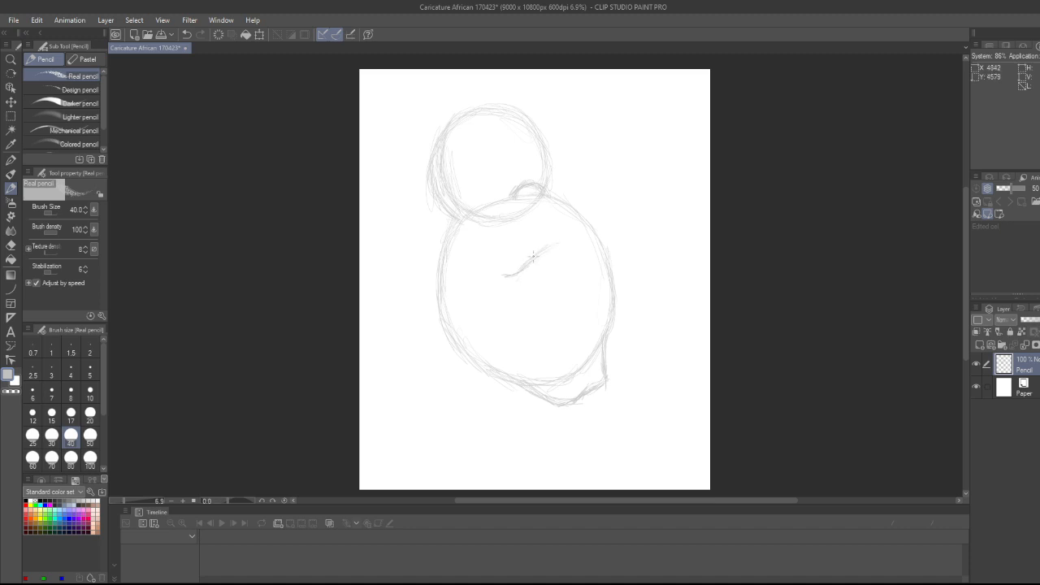
mouse_move(534, 257)
left_mouse_down()
mouse_move(567, 237)
mouse_move(601, 241)
left_mouse_up()
mouse_move(496, 279)
left_mouse_down()
mouse_move(521, 269)
mouse_move(512, 262)
mouse_move(524, 236)
left_mouse_up()
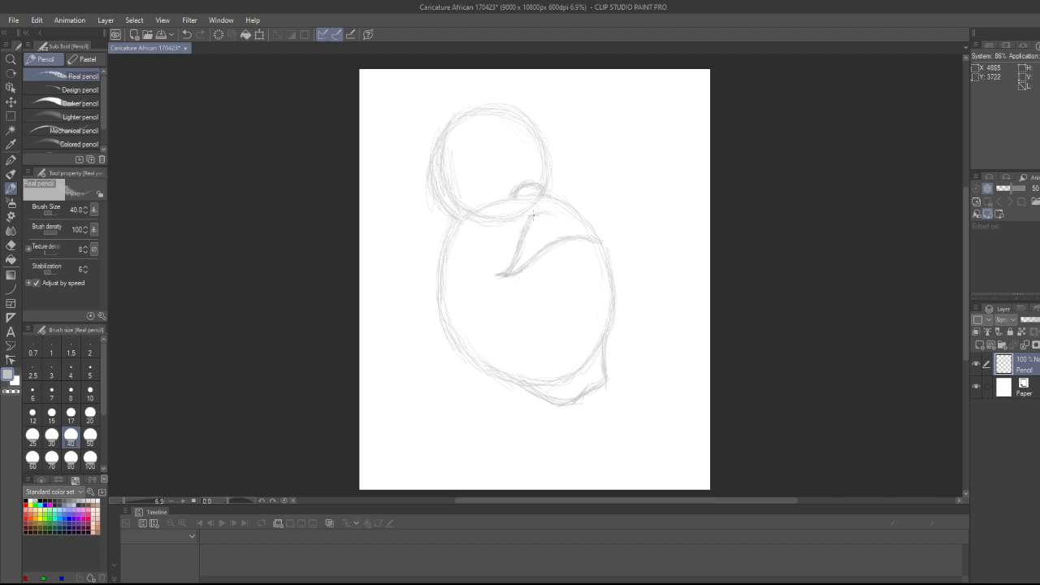
mouse_move(548, 213)
left_mouse_down()
mouse_move(587, 207)
mouse_move(568, 209)
mouse_move(574, 202)
mouse_move(592, 217)
mouse_move(577, 203)
mouse_move(589, 209)
mouse_move(599, 243)
mouse_move(597, 220)
mouse_move(596, 234)
mouse_move(595, 221)
mouse_move(553, 216)
left_mouse_up()
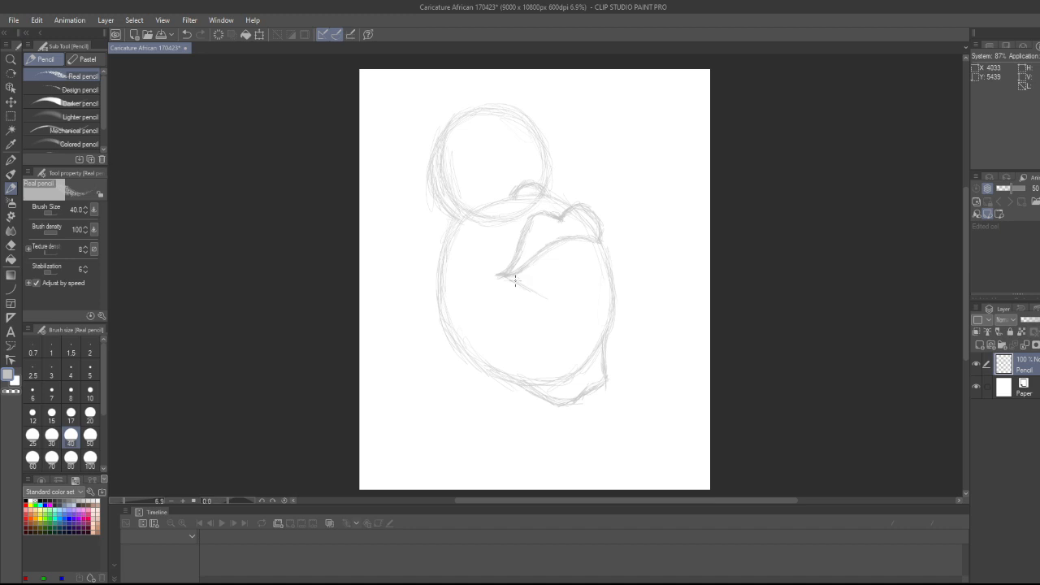
mouse_move(499, 275)
left_mouse_down()
mouse_move(588, 312)
mouse_move(609, 298)
mouse_move(619, 269)
mouse_move(602, 241)
mouse_move(611, 234)
mouse_move(618, 272)
left_mouse_up()
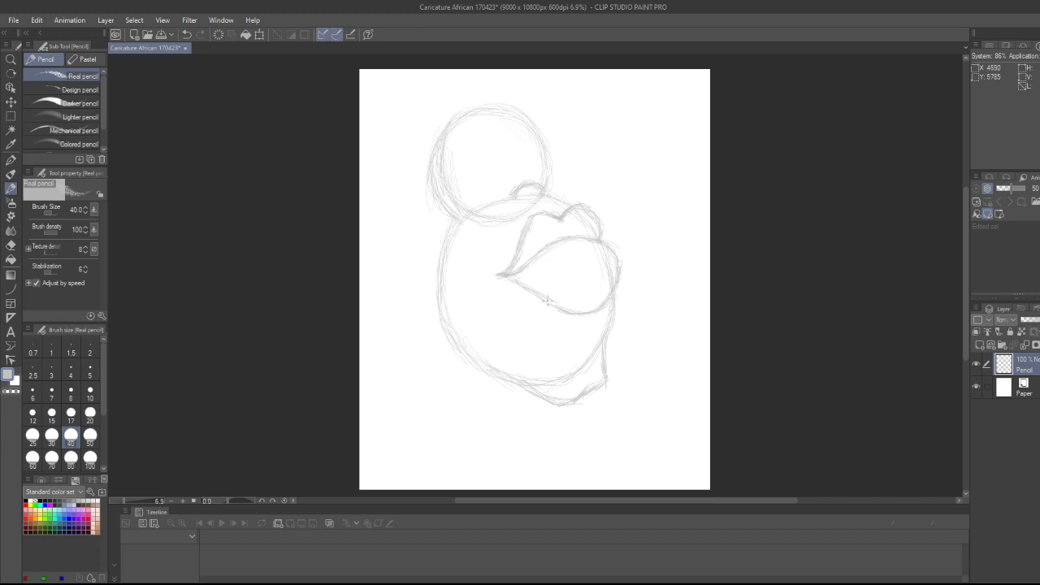
left_click_drag(499, 276, 518, 284)
Sketch a rounded ear on each side of the head, the far one smaller and beside the nose
mouse_move(440, 248)
left_mouse_down()
mouse_move(405, 231)
mouse_move(411, 215)
mouse_move(406, 223)
mouse_move(436, 205)
mouse_move(411, 219)
mouse_move(448, 215)
left_mouse_up()
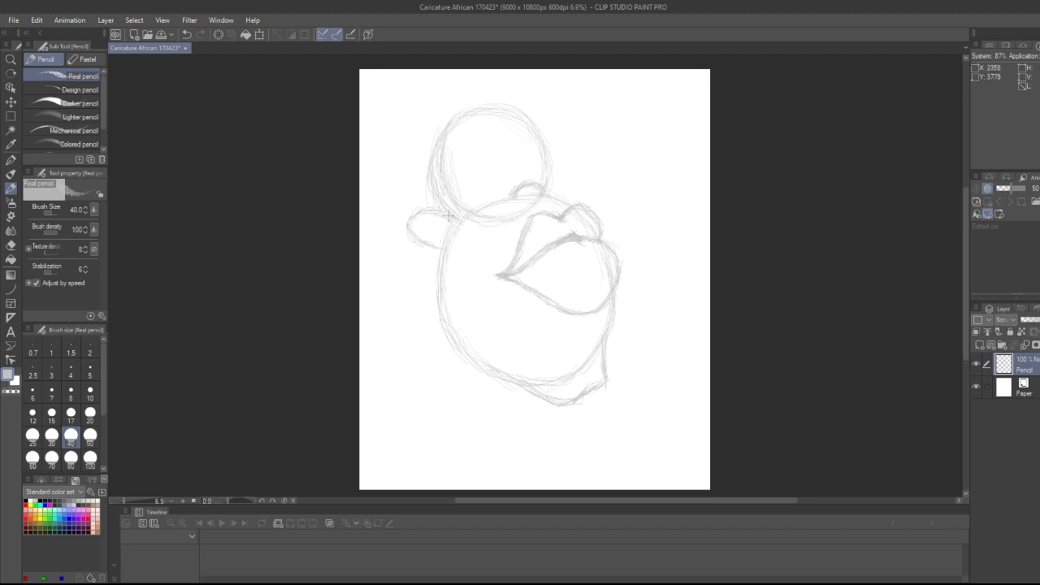
mouse_move(429, 248)
left_mouse_down()
mouse_move(405, 233)
mouse_move(438, 250)
mouse_move(400, 226)
left_mouse_up()
mouse_move(545, 194)
left_mouse_down()
mouse_move(564, 174)
mouse_move(575, 192)
mouse_move(576, 180)
left_mouse_up()
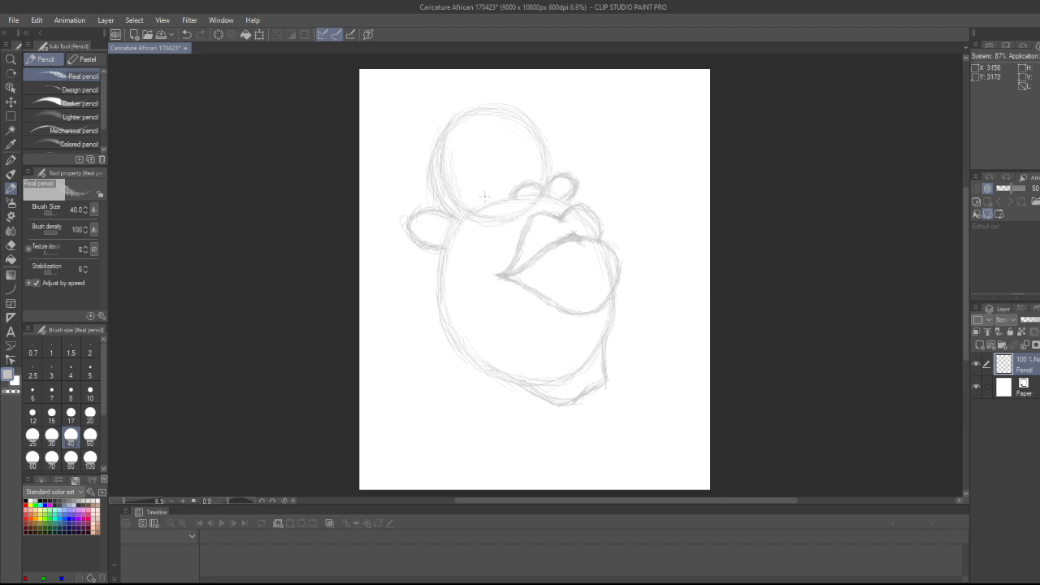
Draw two tall oval eyes with eyelid lines and pupils above the nose, the far eye narrower
left_click_drag(470, 169, 481, 200)
left_click_drag(470, 158, 487, 202)
left_click_drag(471, 157, 510, 177)
left_click_drag(530, 180, 537, 143)
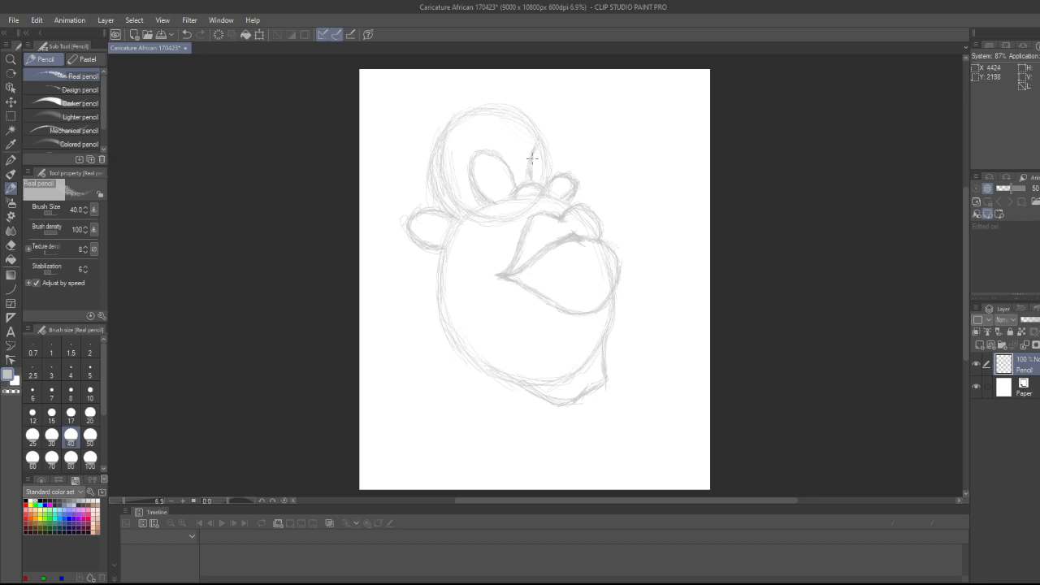
left_click_drag(530, 181, 533, 155)
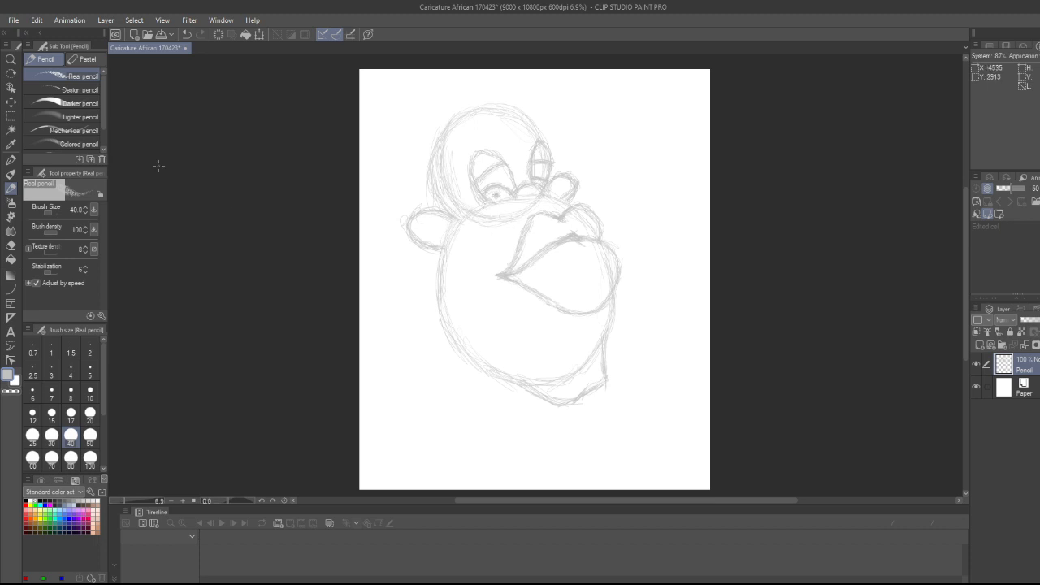
Clear the overlapping circle lines below the eyes and nose using a polyline selection, and deselect
left_click(11, 245)
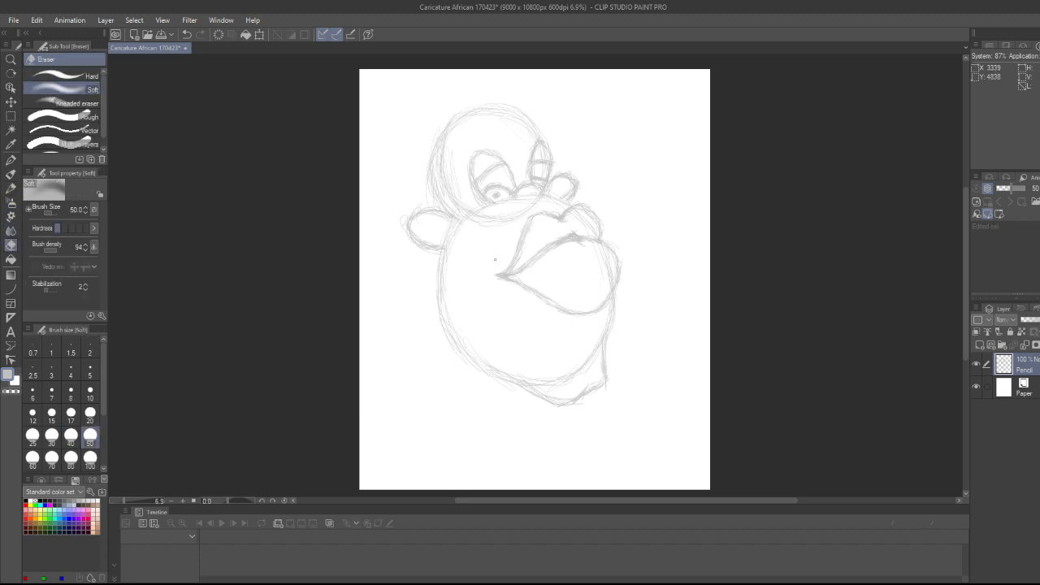
left_click(90, 459)
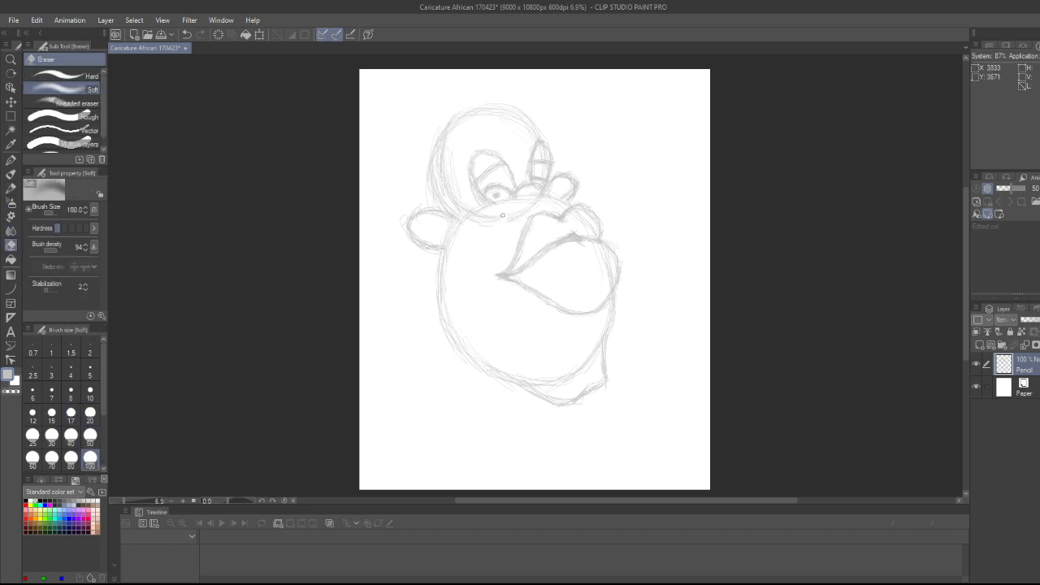
left_click(11, 117)
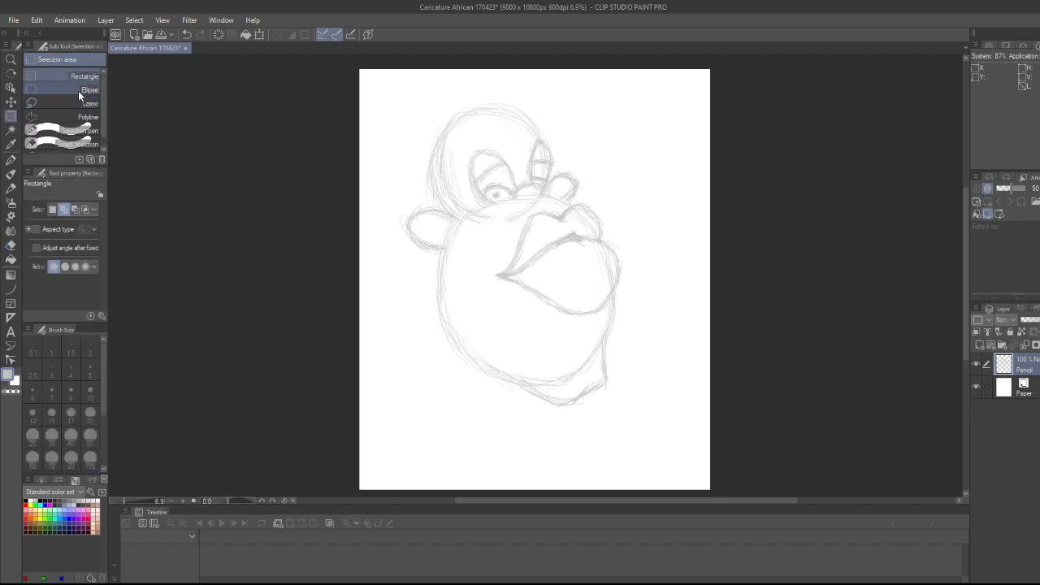
left_click(34, 117)
left_click(457, 247)
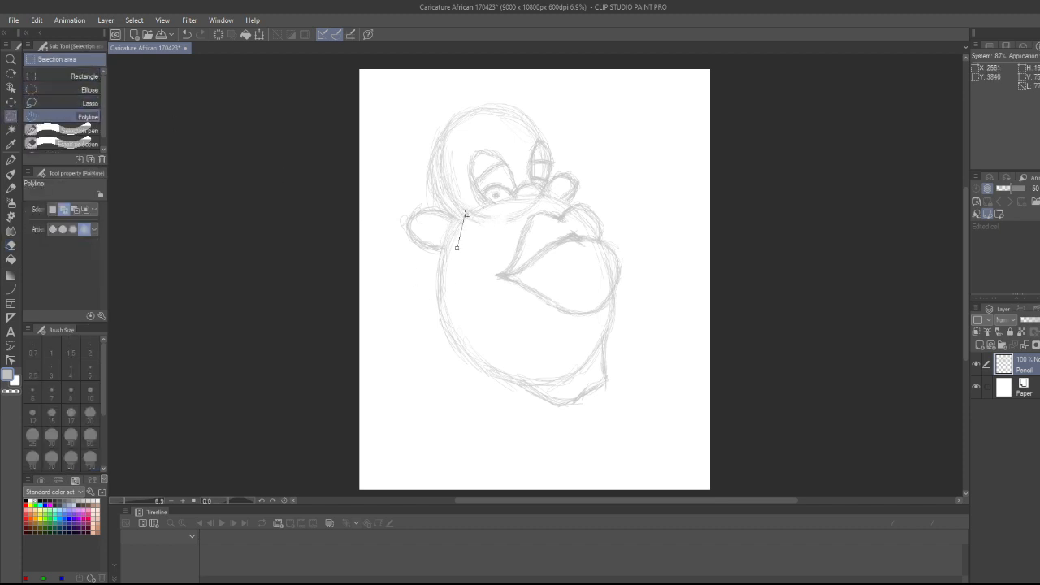
left_click(464, 203)
left_click(507, 197)
left_click(525, 199)
left_click(539, 195)
left_click(548, 203)
left_click(528, 217)
left_click(457, 247)
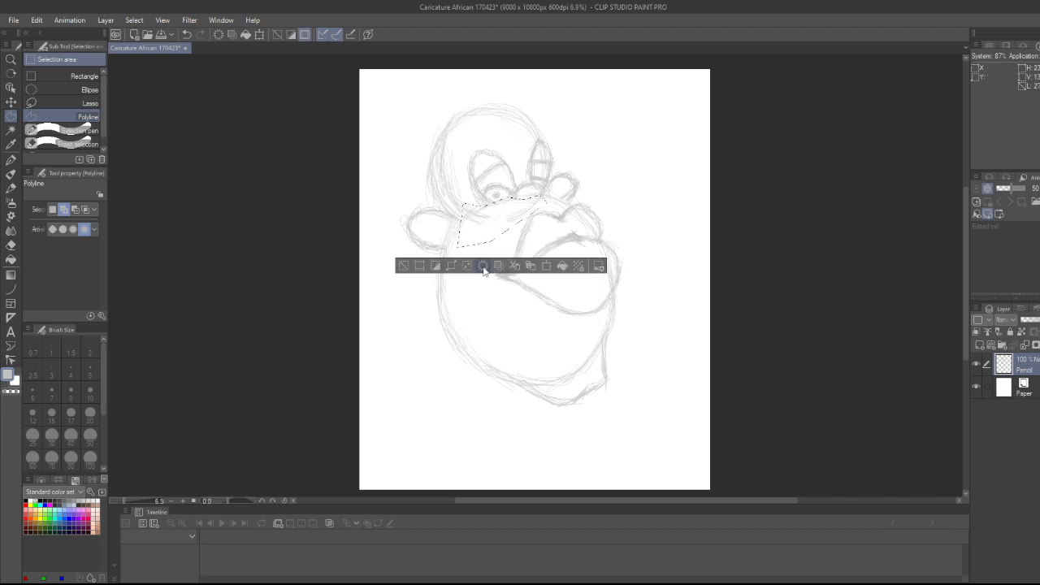
left_click(483, 266)
left_click(404, 266)
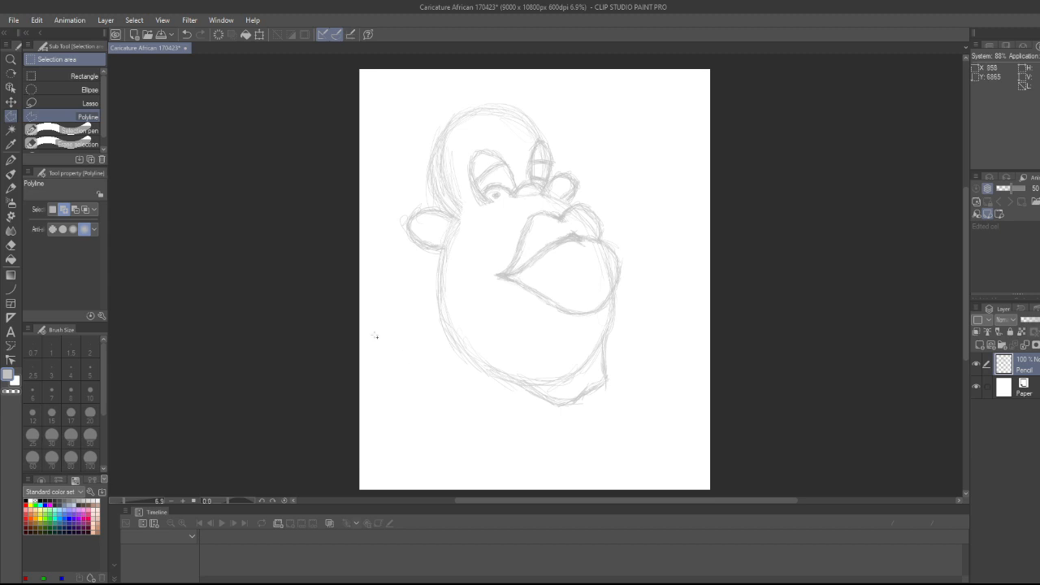
With the Real pencil, refine the nose and head outline, and add a cheek crease and inner ear details
key("p")
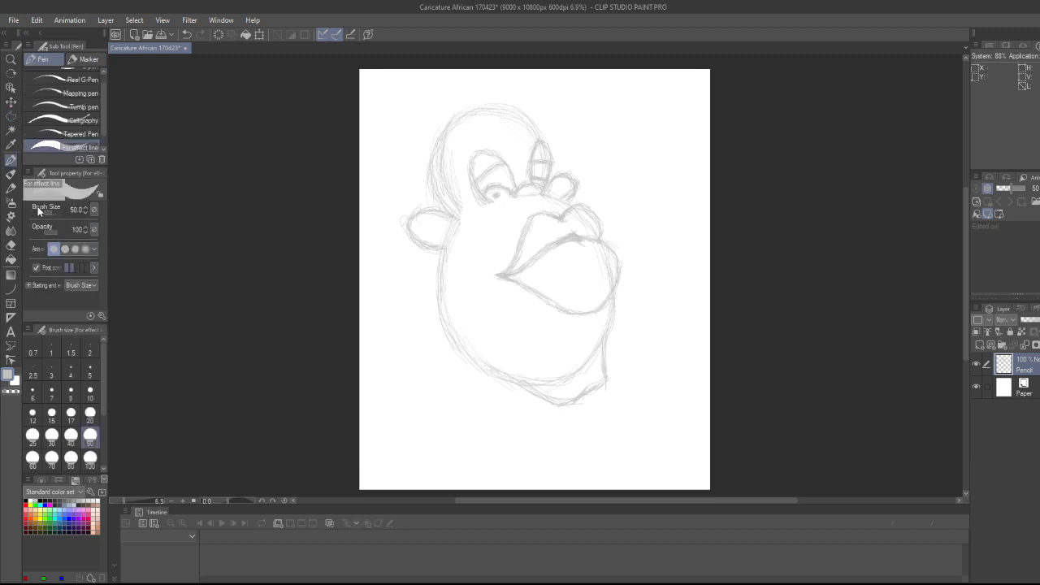
key("p")
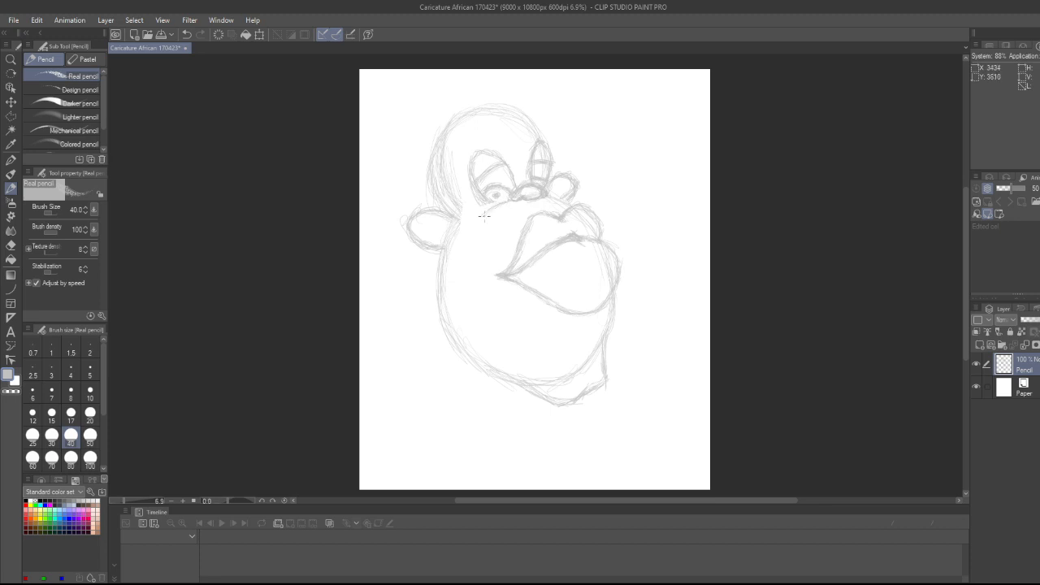
left_click_drag(483, 218, 493, 209)
left_click_drag(471, 166, 508, 167)
mouse_move(567, 187)
left_mouse_down()
mouse_move(561, 202)
mouse_move(558, 175)
left_mouse_up()
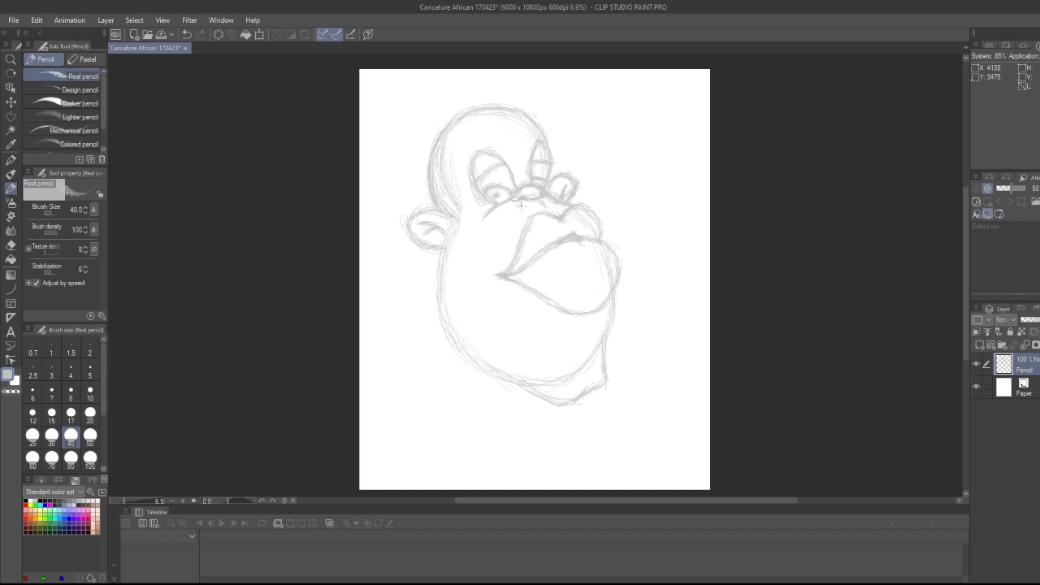
Darken the lip and jaw contours and draw a rounded chin bulge below the mouth
left_click_drag(584, 205, 580, 211)
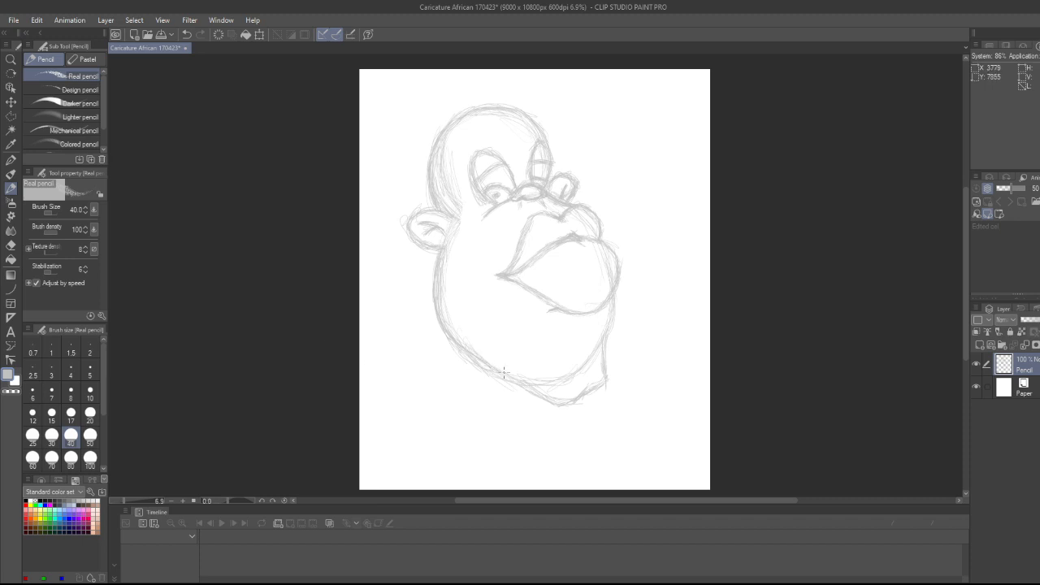
mouse_move(475, 351)
left_mouse_down()
mouse_move(552, 386)
mouse_move(499, 368)
mouse_move(526, 383)
mouse_move(585, 382)
left_mouse_up()
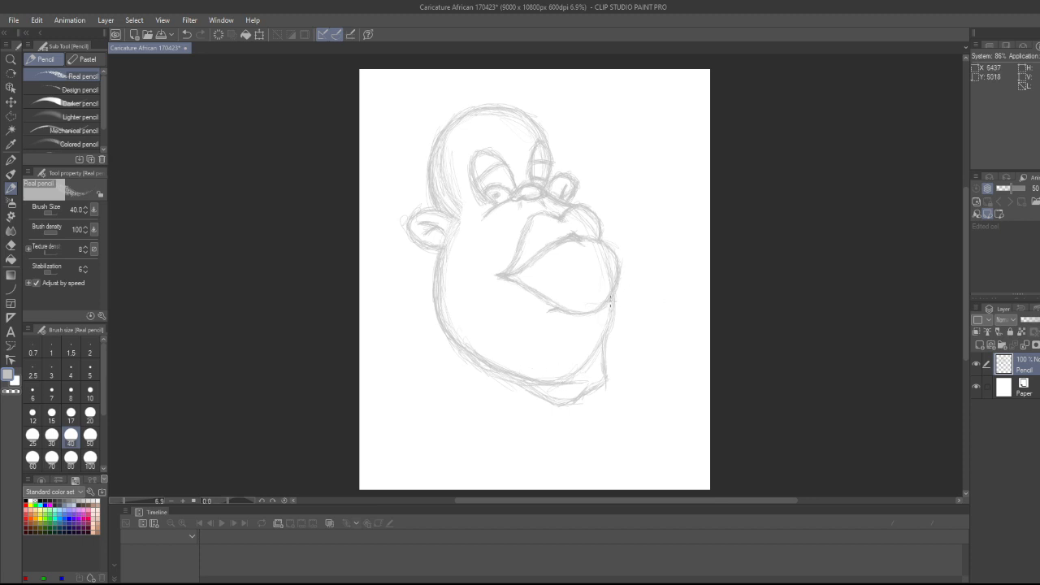
left_click_drag(611, 316, 616, 355)
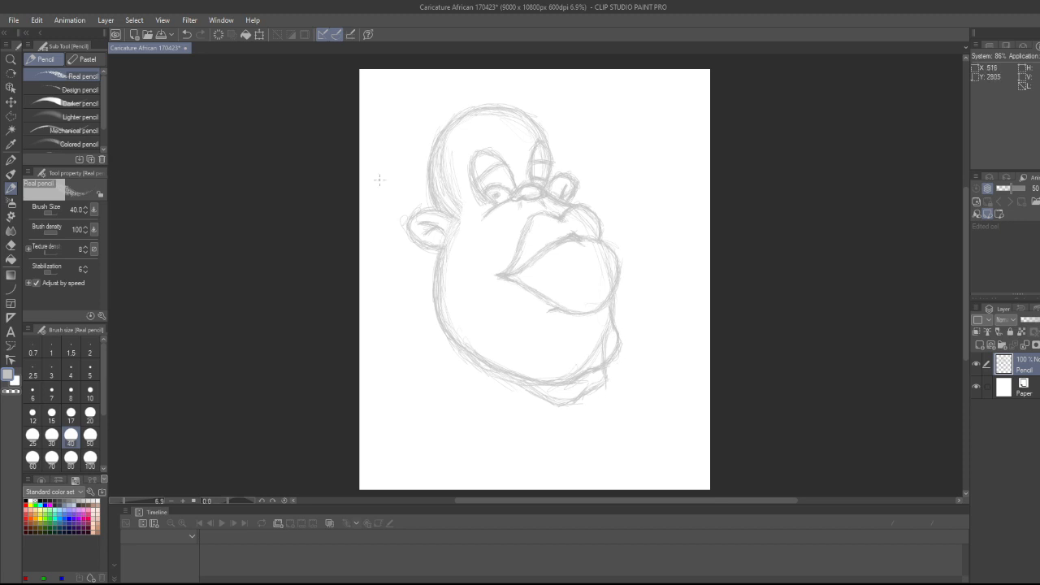
Delete the leftover construction lines inside the chin using a polyline selection, and deselect
left_click(11, 116)
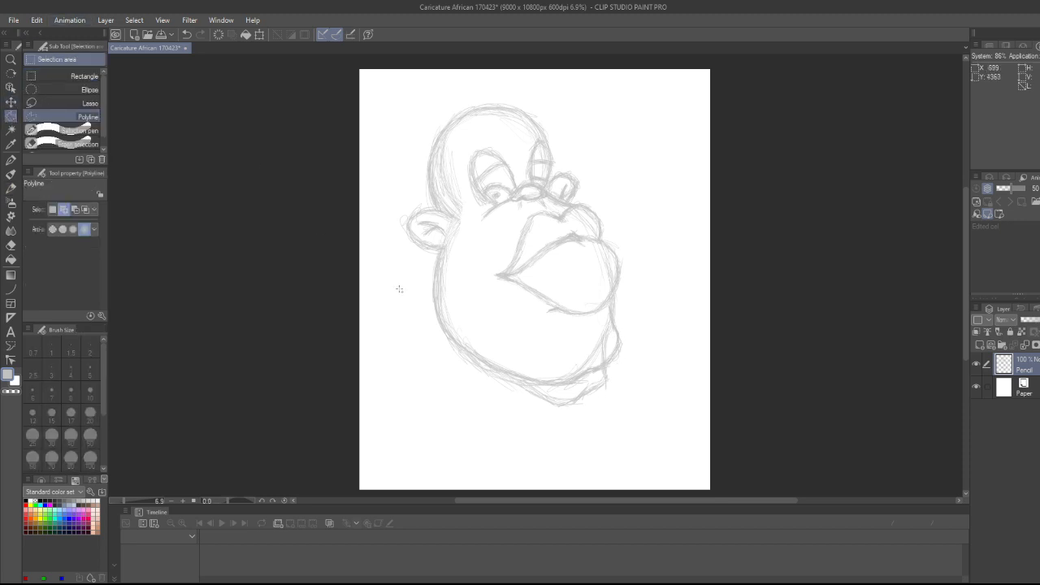
left_click(543, 374)
left_click(569, 375)
left_click(595, 364)
left_click(606, 358)
left_click(616, 343)
left_click(602, 316)
left_click(573, 335)
left_click(543, 374)
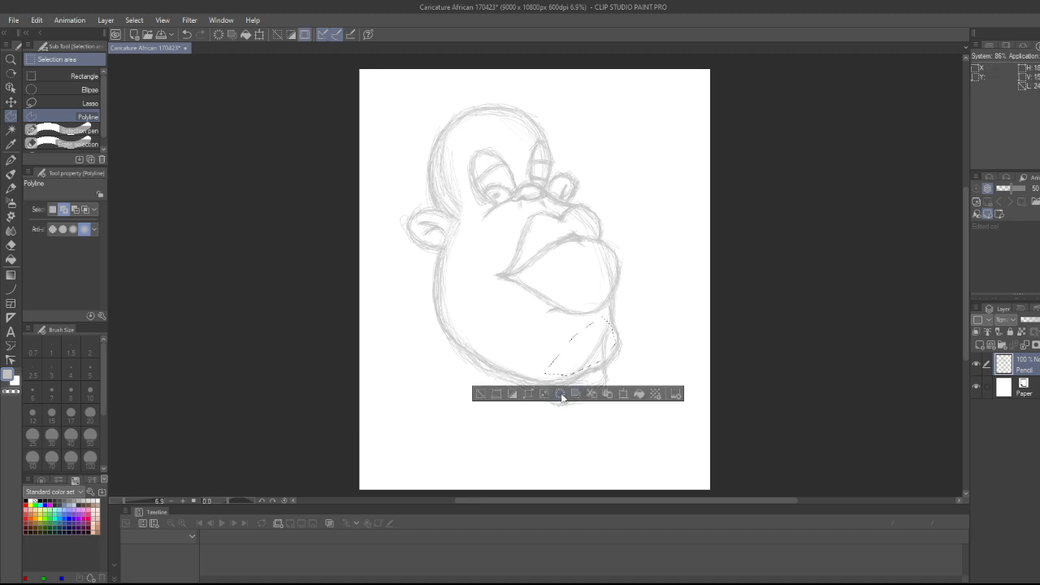
left_click(561, 394)
left_click(481, 394)
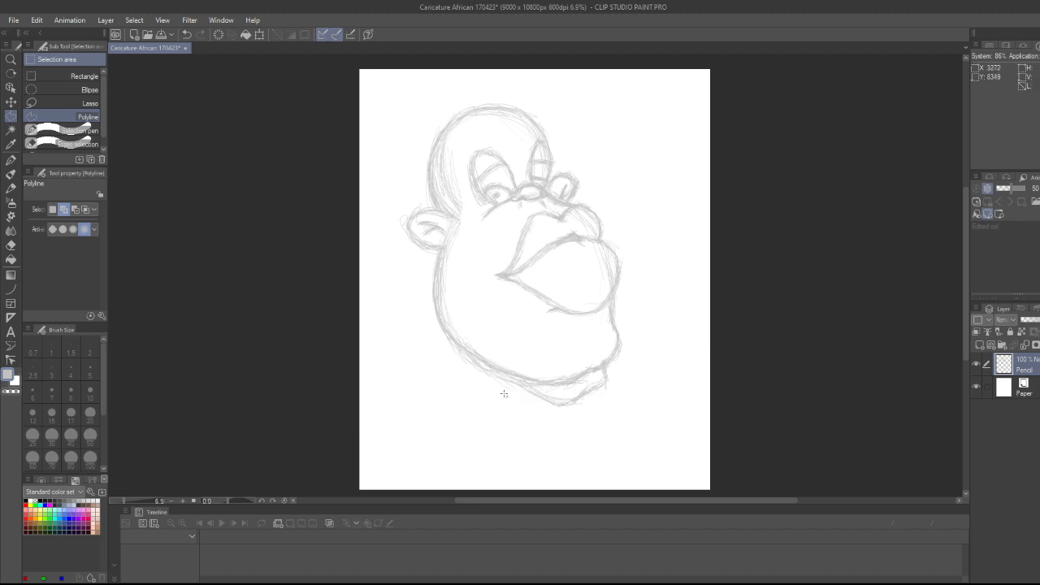
Delete the old chin and stray lines below the jaw contour using a polyline selection, and deselect
left_click(438, 334)
left_click(463, 348)
left_click(494, 370)
left_click(529, 381)
left_click(558, 386)
left_click(577, 381)
left_click(589, 374)
left_click(614, 363)
left_click(633, 348)
left_click(622, 393)
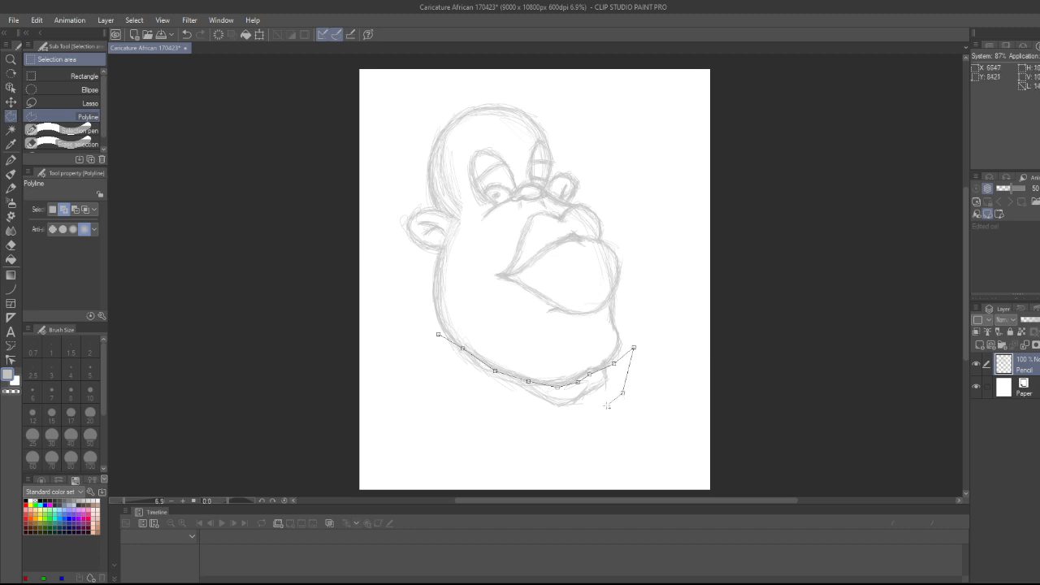
left_click(604, 411)
left_click(542, 431)
left_click(475, 413)
left_click(427, 370)
left_click(439, 334)
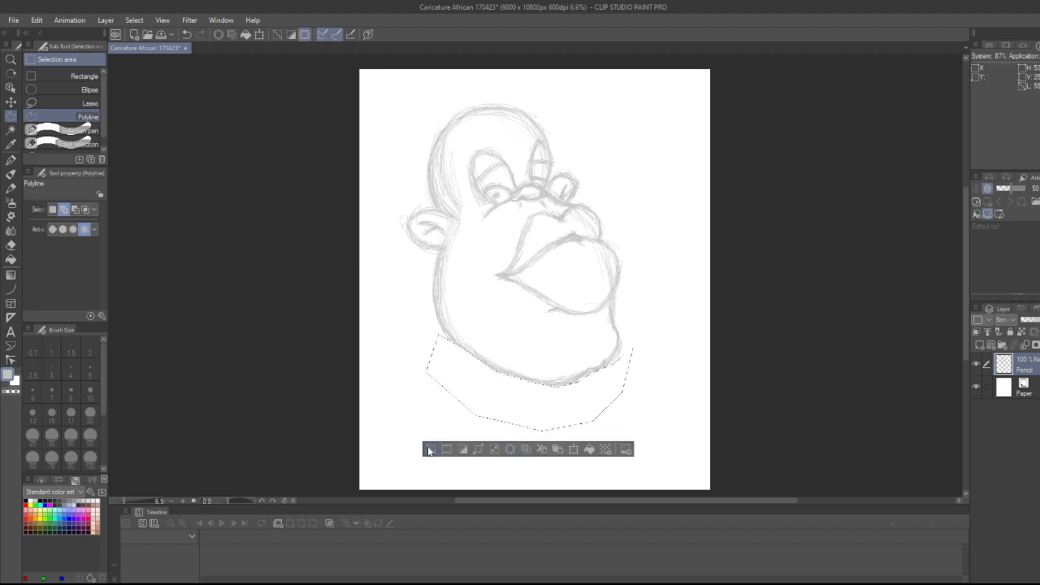
left_click(429, 450)
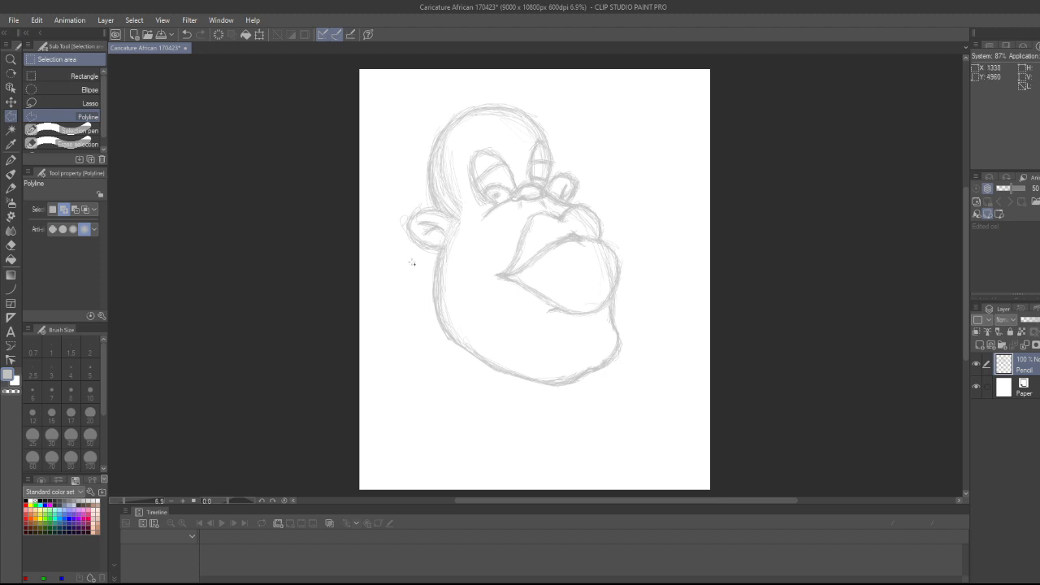
Delete the stray lines outside the ear, skull and far-side nose outline using a polyline selection, and deselect
left_click(439, 250)
left_click(424, 246)
left_click(413, 238)
left_click(407, 227)
left_click(410, 217)
left_click(421, 209)
left_click(432, 207)
left_click(429, 195)
left_click(426, 168)
left_click(421, 150)
key("Delete")
left_click(429, 155)
left_click(439, 135)
left_click(451, 120)
left_click(468, 109)
left_click(486, 105)
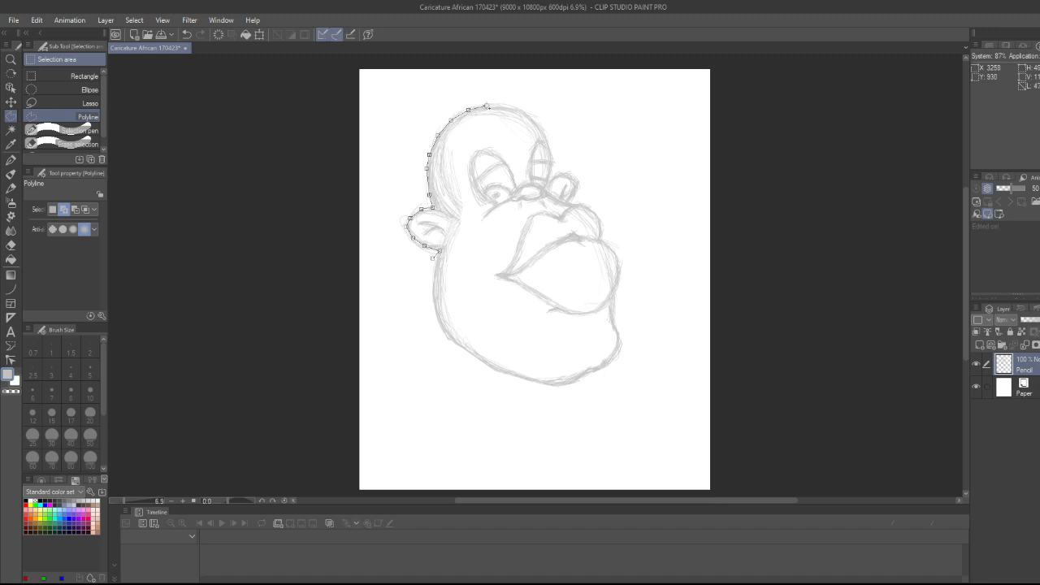
left_click(507, 106)
left_click(525, 113)
left_click(543, 127)
left_click(552, 147)
left_click(554, 162)
left_click(551, 177)
left_click(561, 171)
left_click(572, 173)
left_click(578, 203)
left_click(591, 209)
left_click(594, 172)
left_click(582, 114)
left_click(550, 84)
left_click(463, 86)
left_click(421, 103)
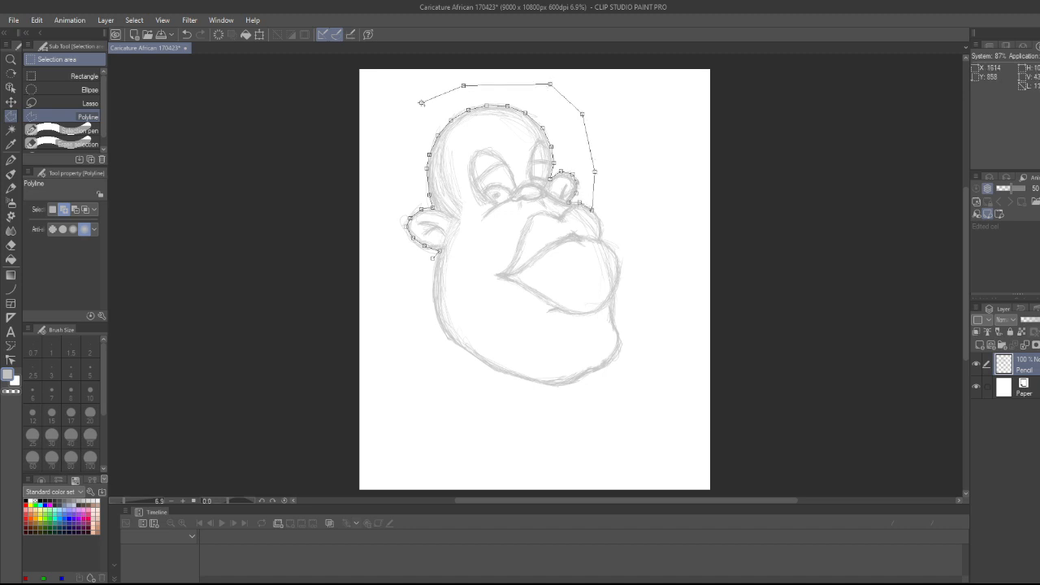
left_click(384, 147)
left_click(374, 208)
left_click(379, 254)
left_click(432, 257)
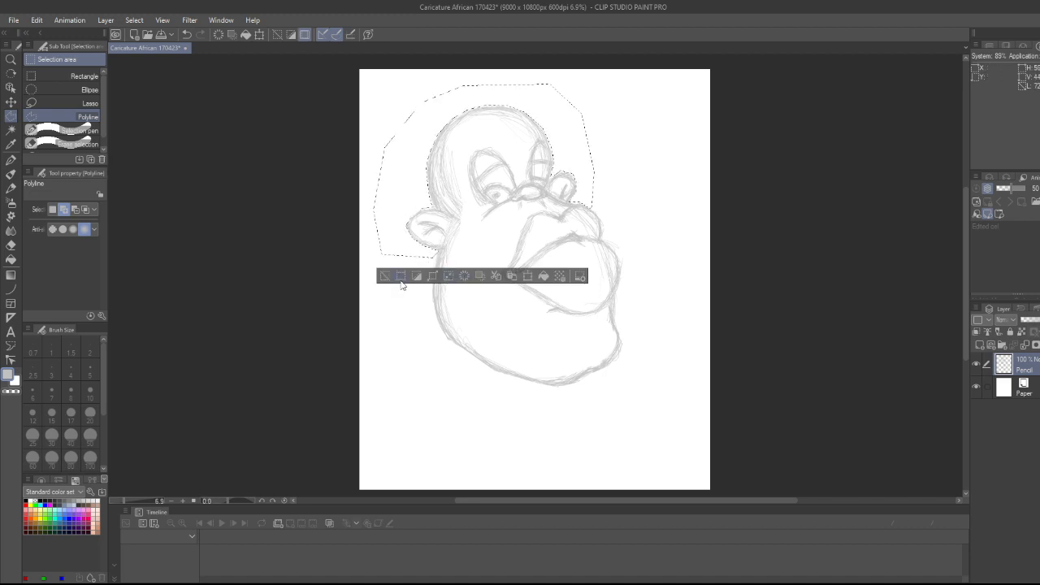
left_click(386, 277)
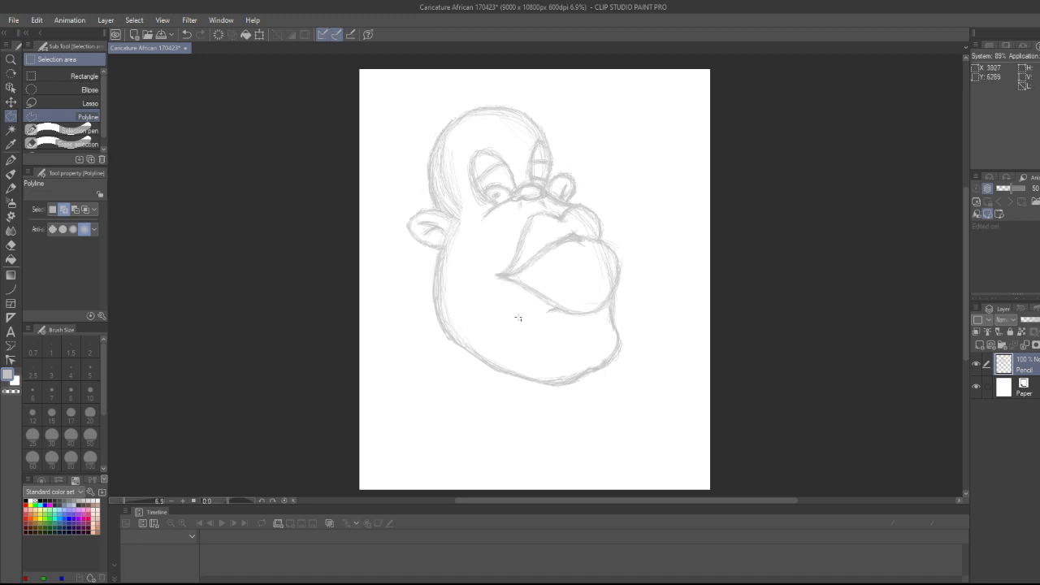
Delete the leftover sketch lines inside the front edge of the lower lip using a polyline selection, and deselect
left_click(597, 300)
left_click(611, 290)
left_click(616, 274)
left_click(614, 259)
left_click(588, 245)
left_click(597, 301)
left_click(584, 320)
left_click(502, 318)
Clear the stray lines inside the front bulge of the upper lip using a polyline selection, and deselect
left_click(580, 209)
left_click(599, 226)
left_click(580, 233)
left_click(568, 222)
left_click(572, 211)
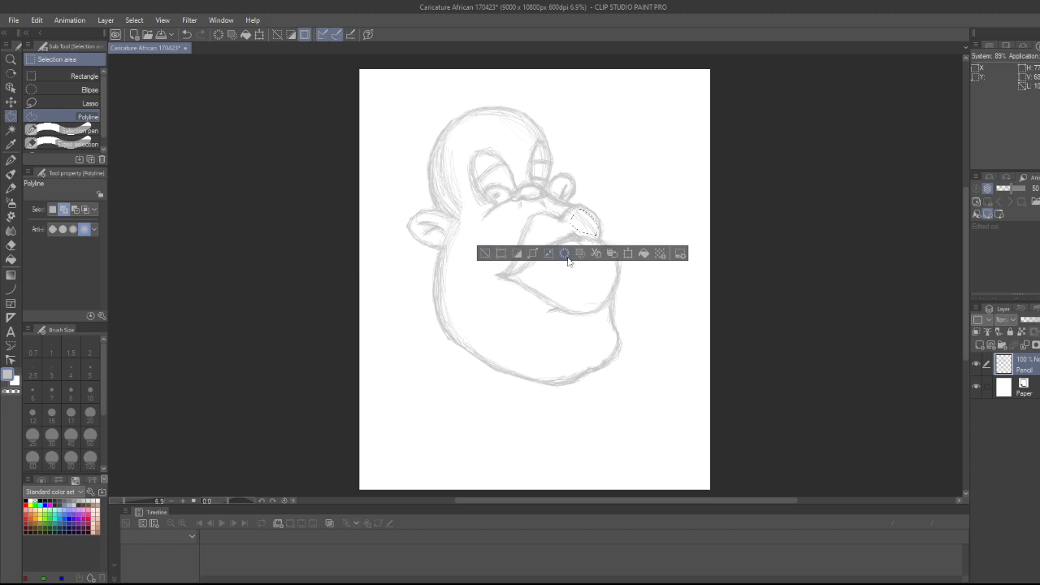
left_click(485, 255)
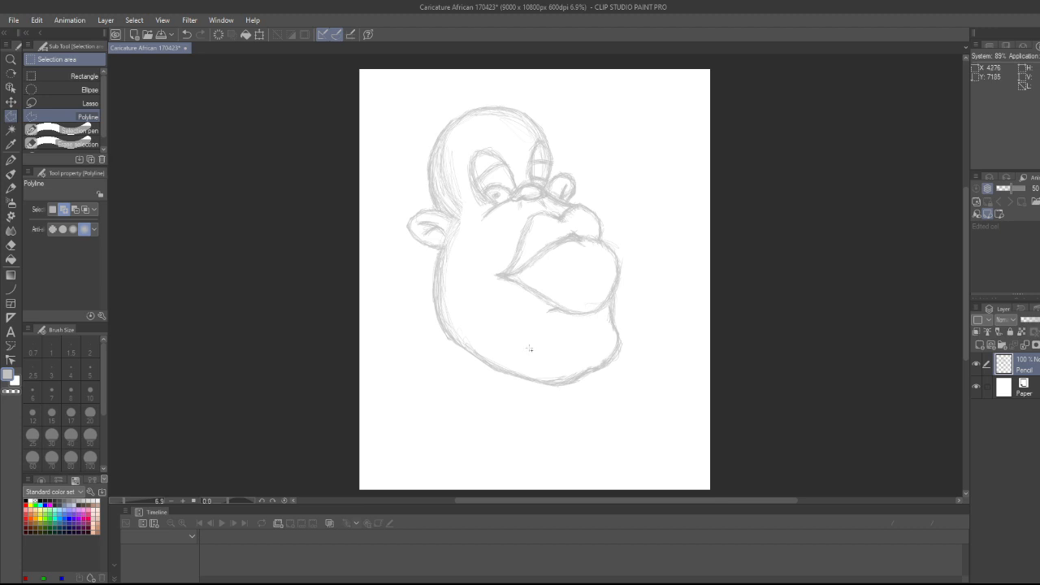
With the Real pencil, draw a curved crease between the lower lip and the chin, and switch to the Soft eraser for touch-ups
key("p")
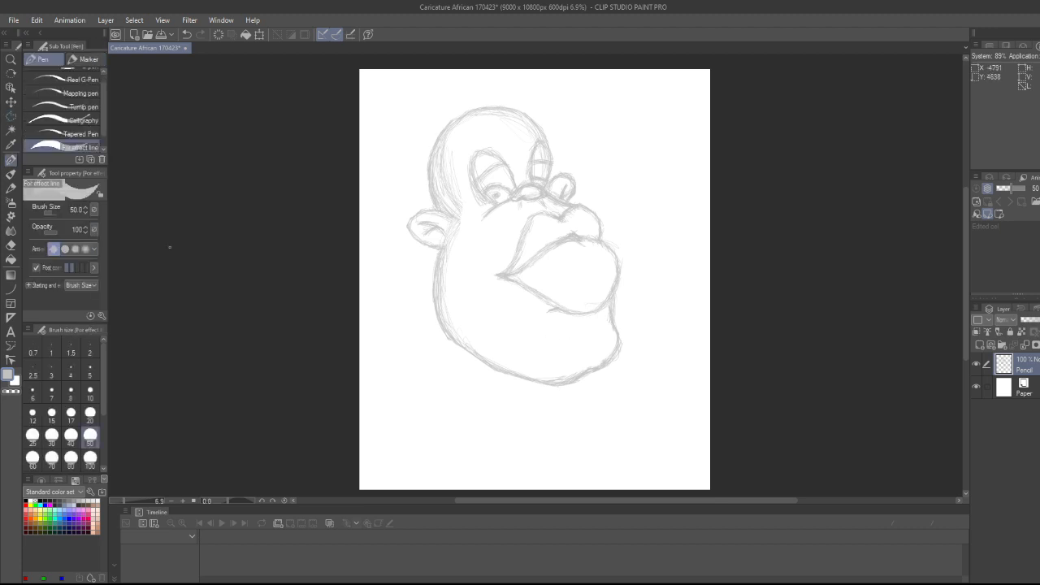
left_click(10, 187)
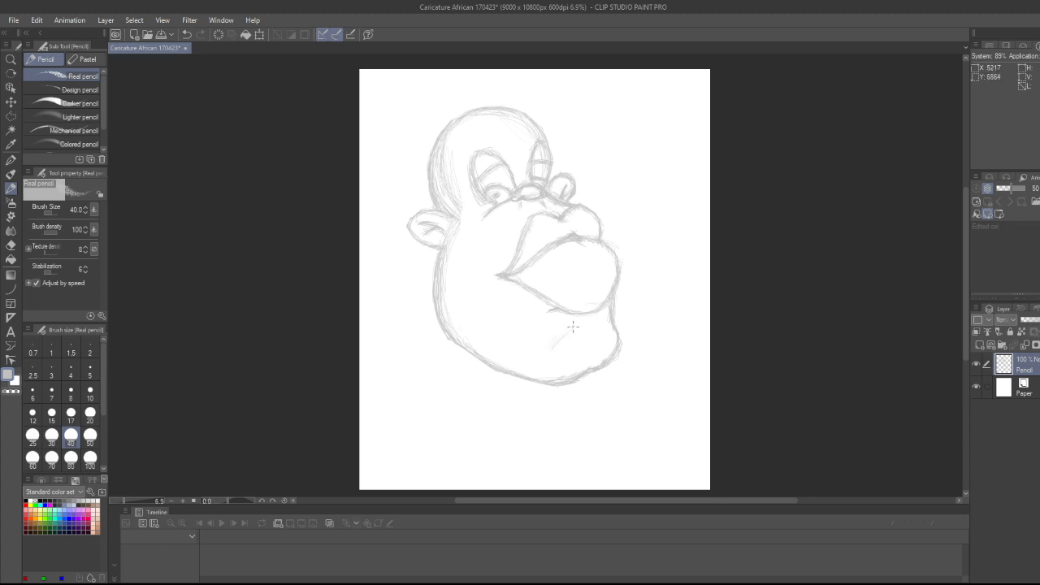
left_click_drag(551, 350, 576, 321)
key("e")
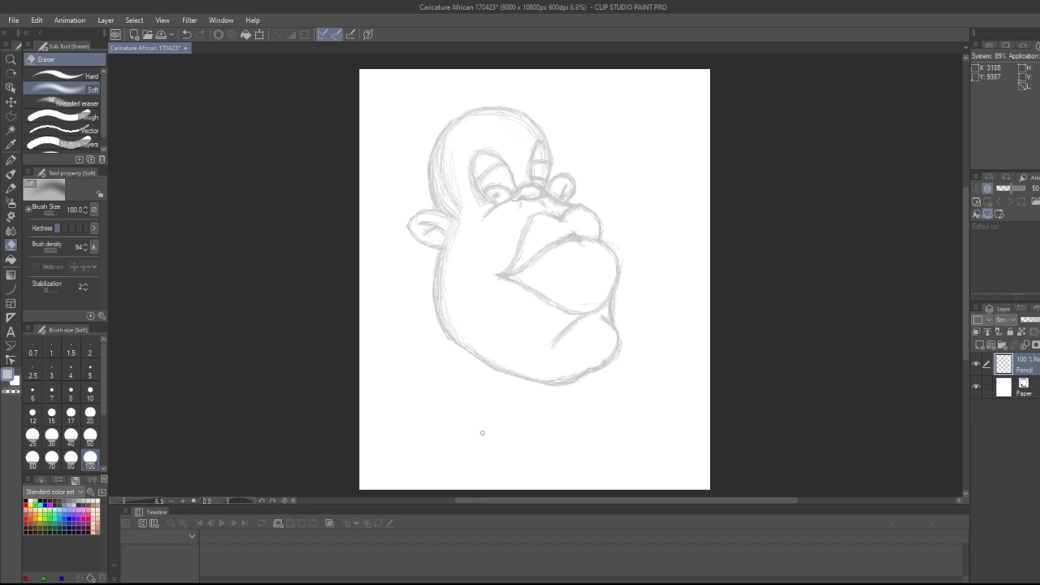
Draw eyelashes on both eyes and eyebrows above them with the Real pencil
key("p")
key("p")
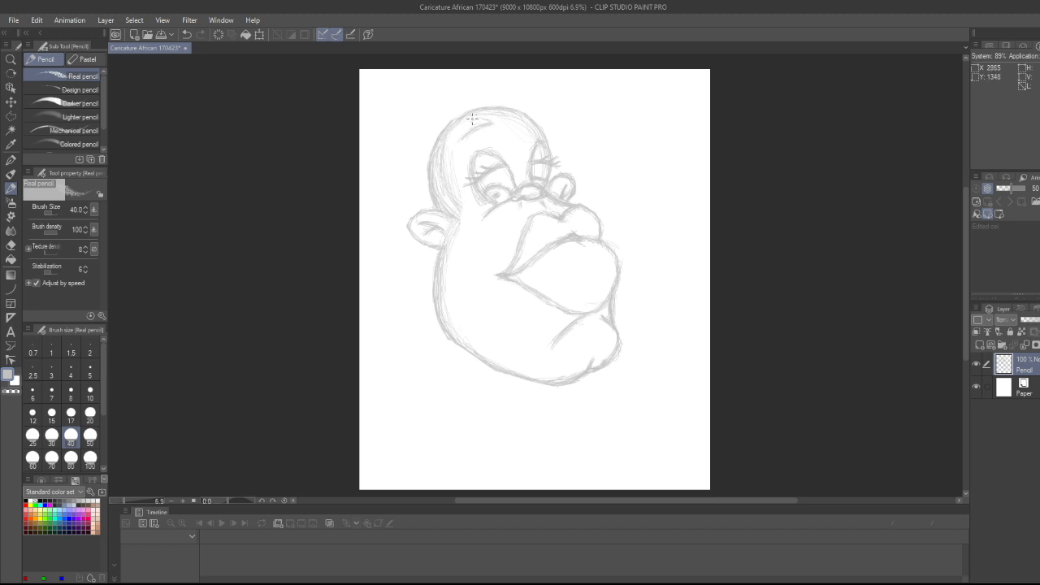
left_click_drag(462, 136, 460, 141)
left_click_drag(554, 131, 540, 131)
left_click_drag(490, 123, 466, 138)
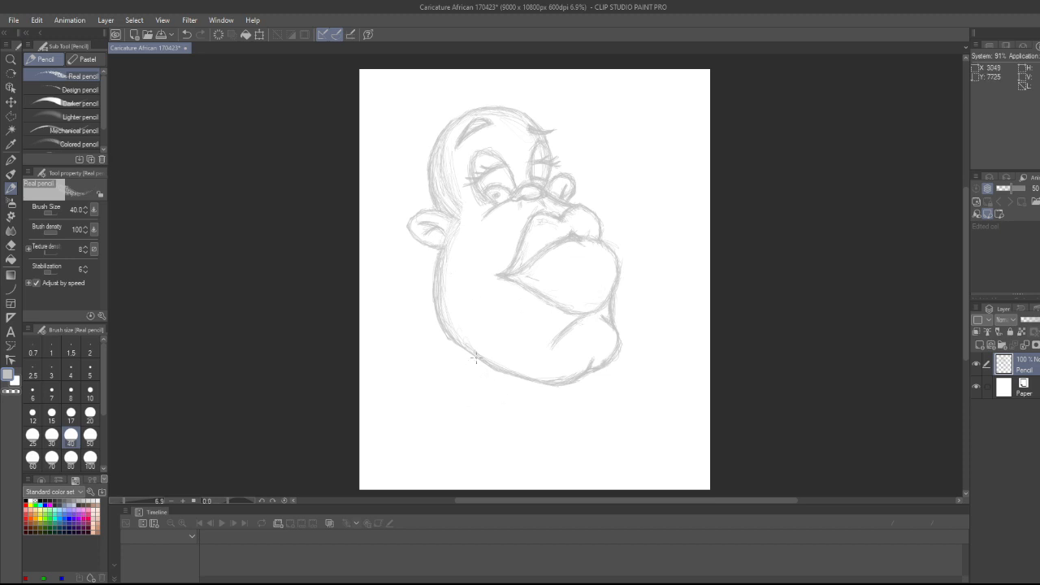
Draw two short neck lines with a collar fork below the jaw
left_click_drag(474, 356, 466, 372)
left_click_drag(511, 377, 507, 398)
left_click_drag(473, 359, 463, 379)
key("e")
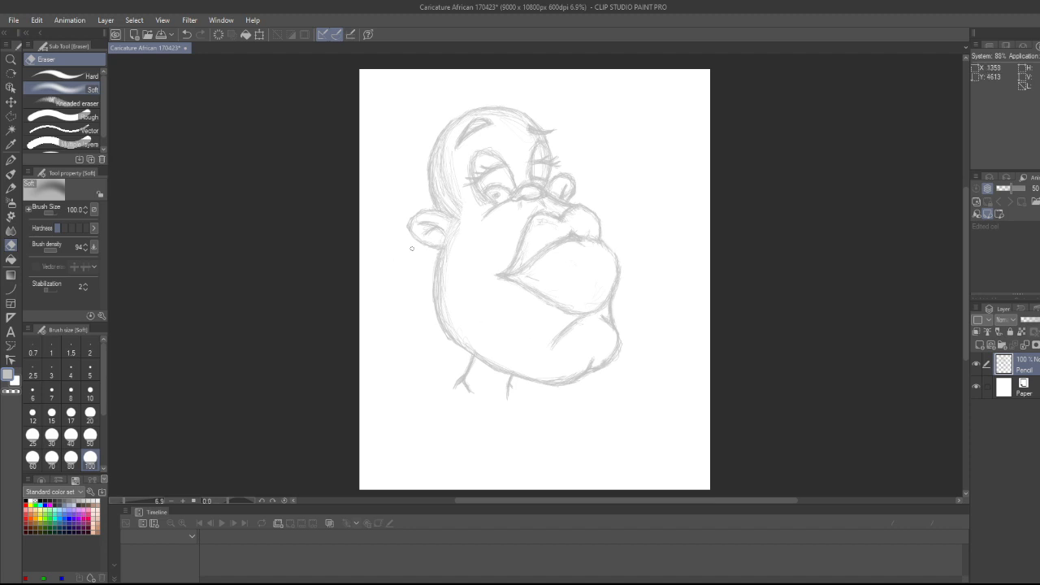
With the Real pencil, sketch wispy sideburn strokes on the cheek in front of the ear
key("p")
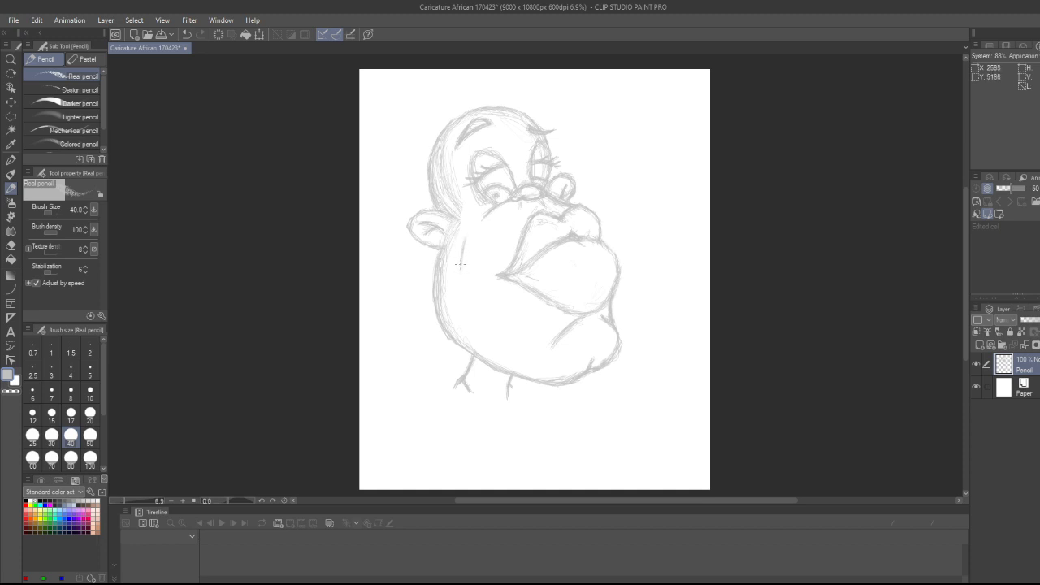
left_click_drag(465, 236, 459, 268)
left_click_drag(458, 254, 473, 280)
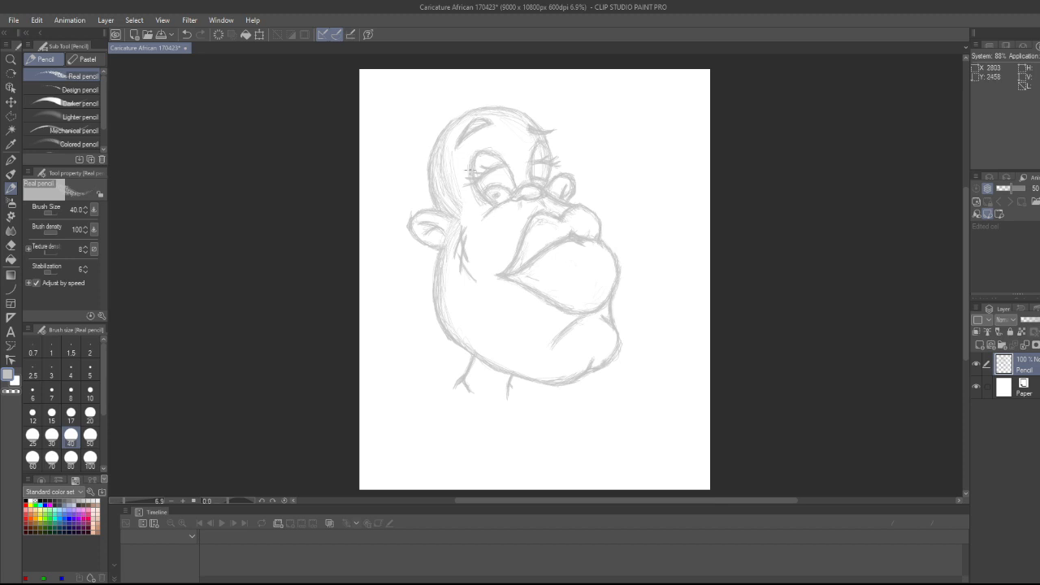
Clean up the rough lines along the inner skull, jaw, eye and ear outlines with the Soft eraser, touching up with the Real pencil
key("e")
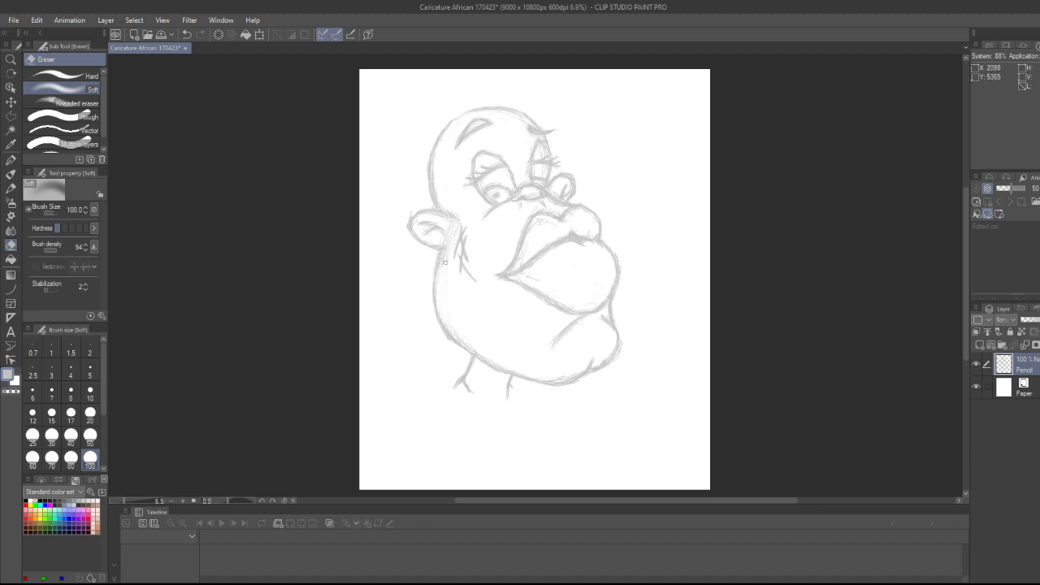
left_click_drag(442, 315, 472, 349)
key("p")
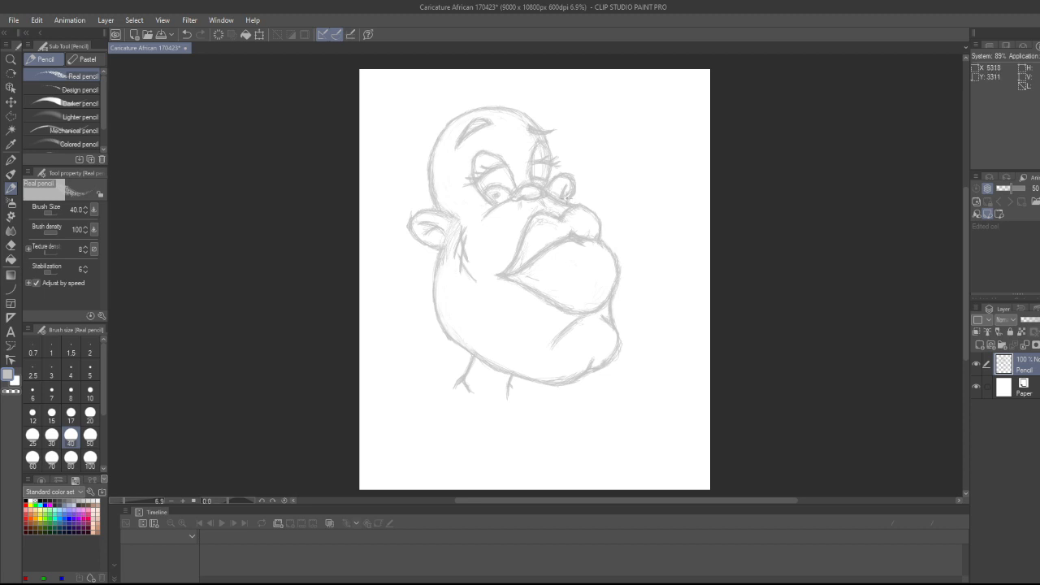
key("e")
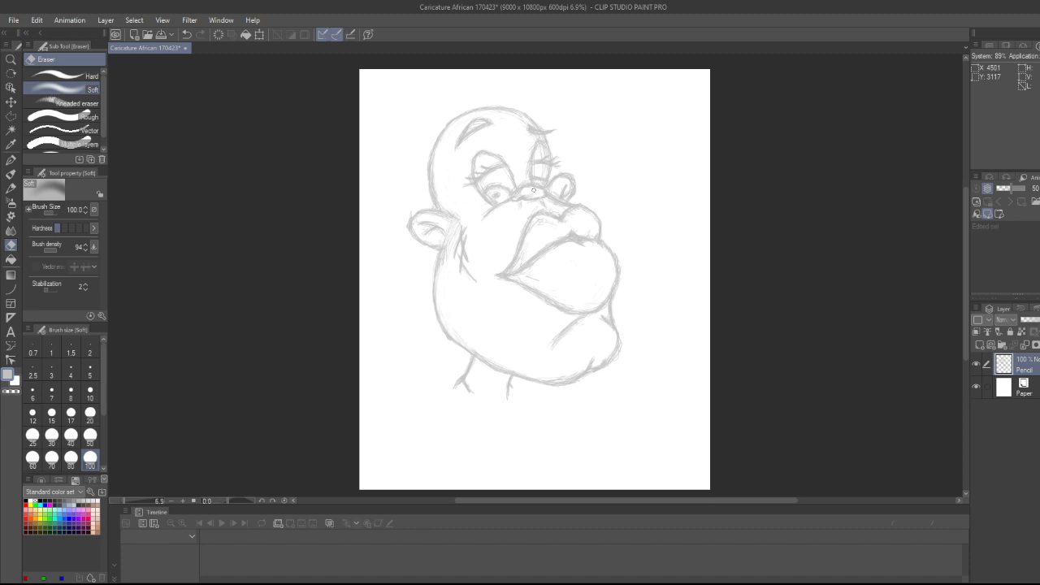
key("p")
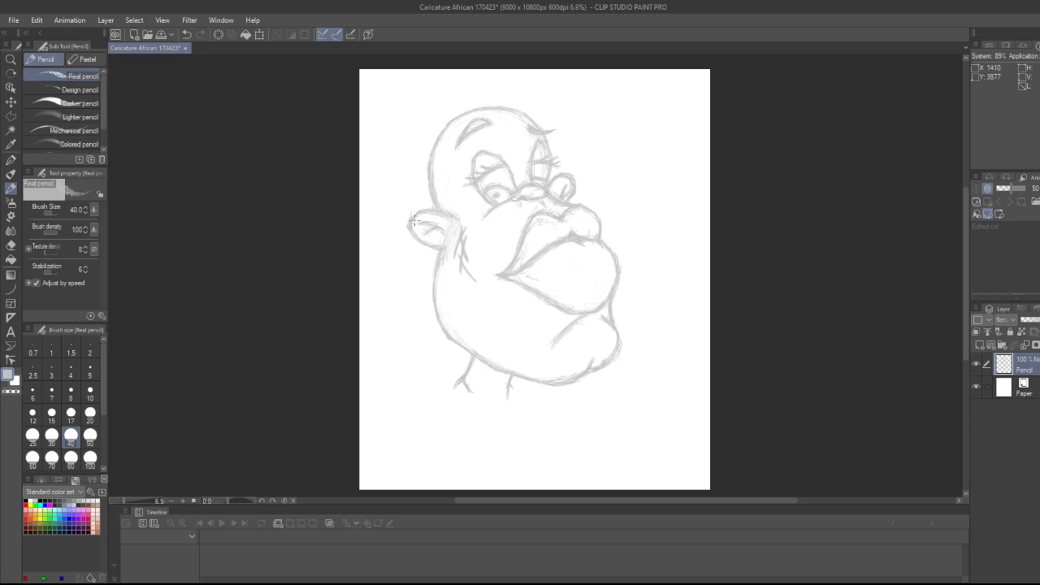
key("e")
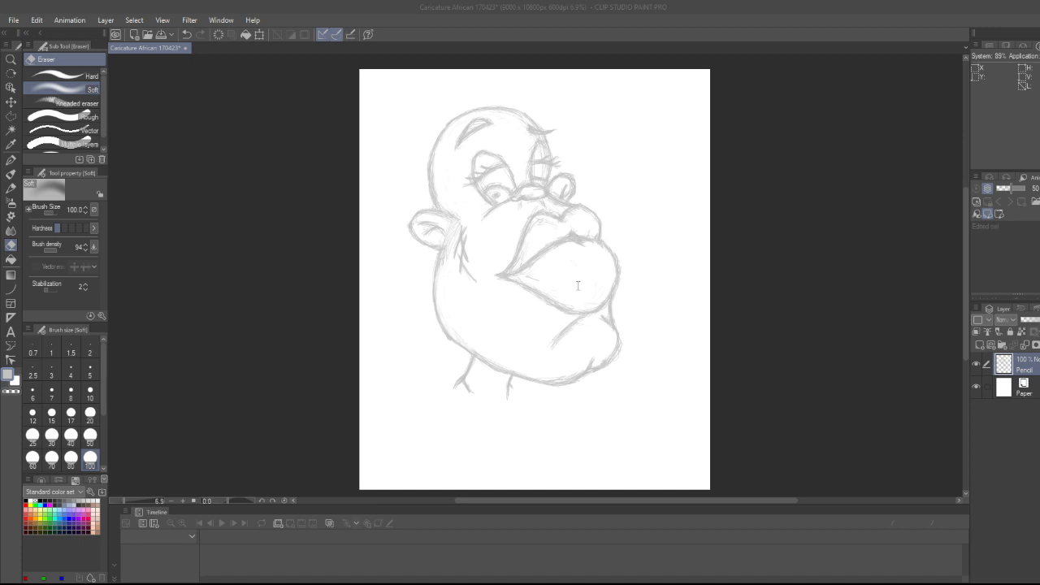
Create a layer named Skin and pick a golden brown drawing colour with hue 37, saturation 80 and value 60
key("Return")
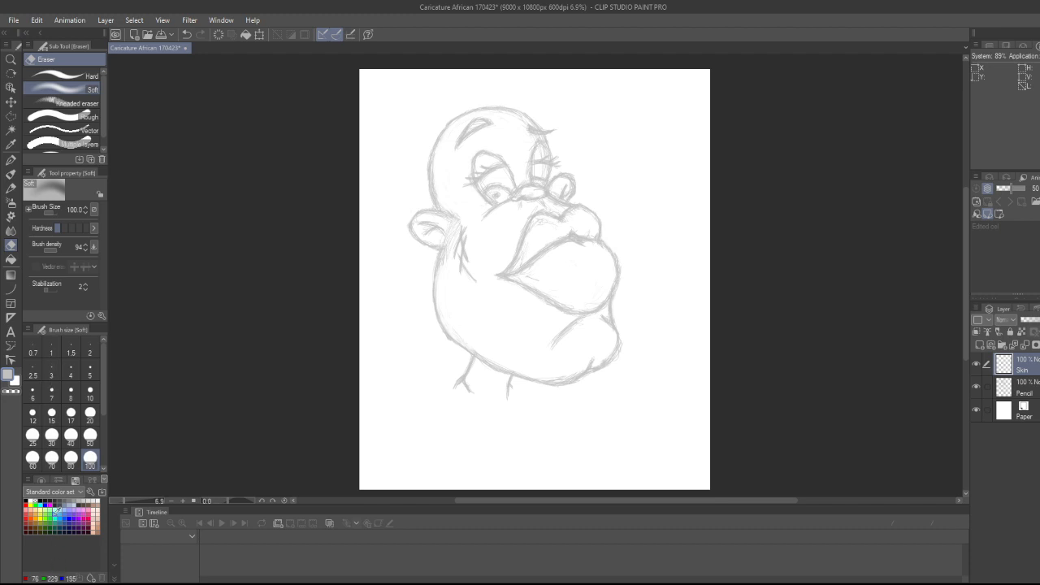
left_click(45, 481)
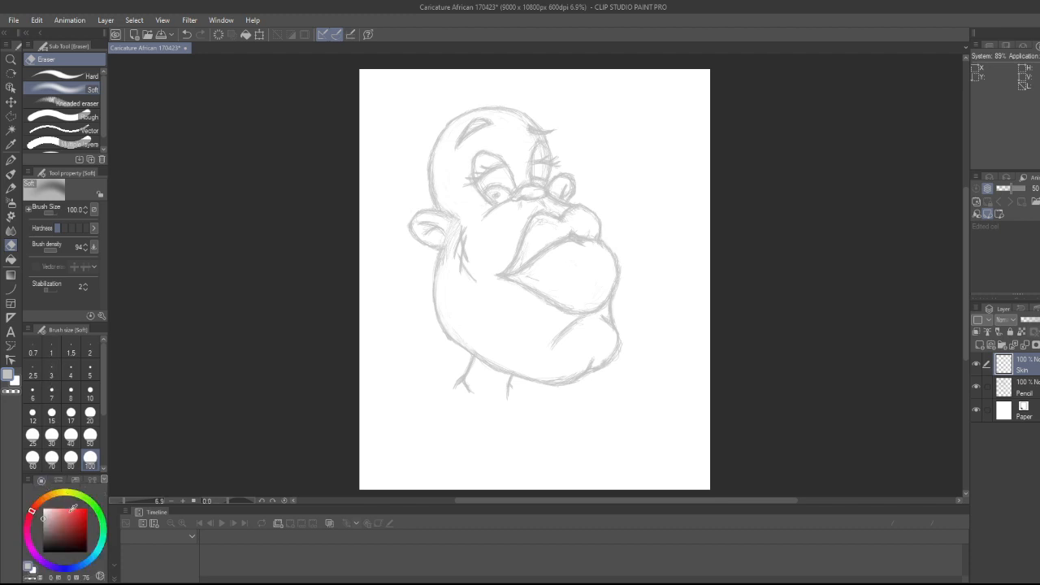
mouse_move(58, 500)
left_mouse_down()
mouse_move(50, 491)
mouse_move(60, 523)
mouse_move(85, 520)
left_mouse_up()
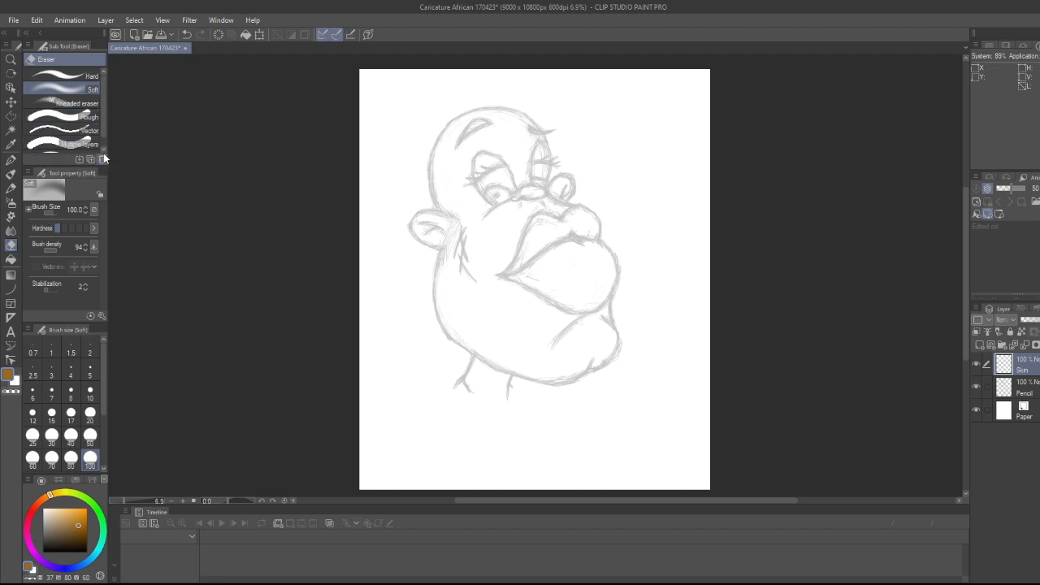
Move the Skin layer below the Pencil layer, and place a hidden duplicate of it directly beneath
left_click(11, 116)
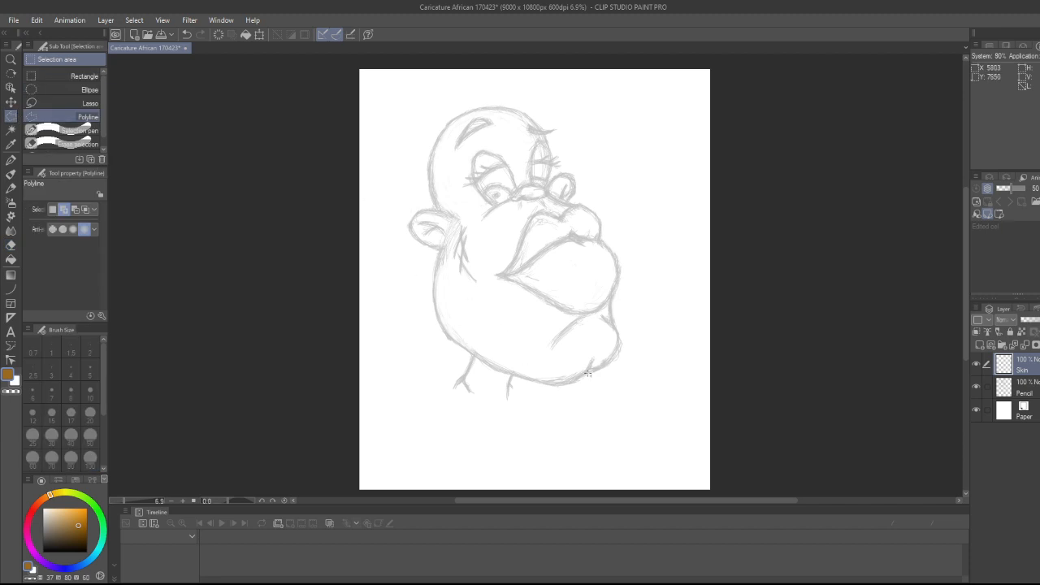
left_click(504, 394)
left_click_drag(1036, 377, 1037, 398)
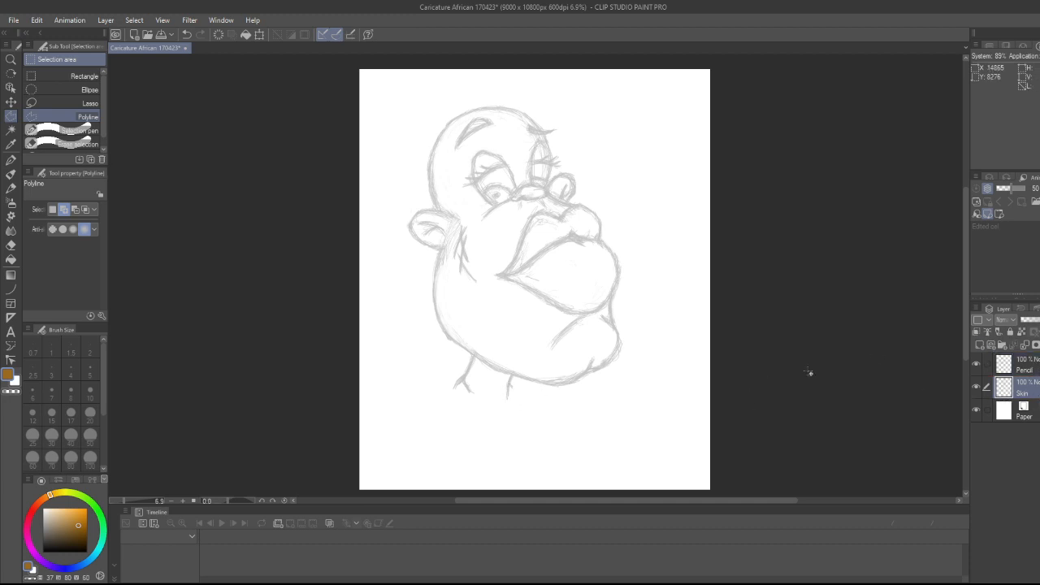
left_click(1010, 187)
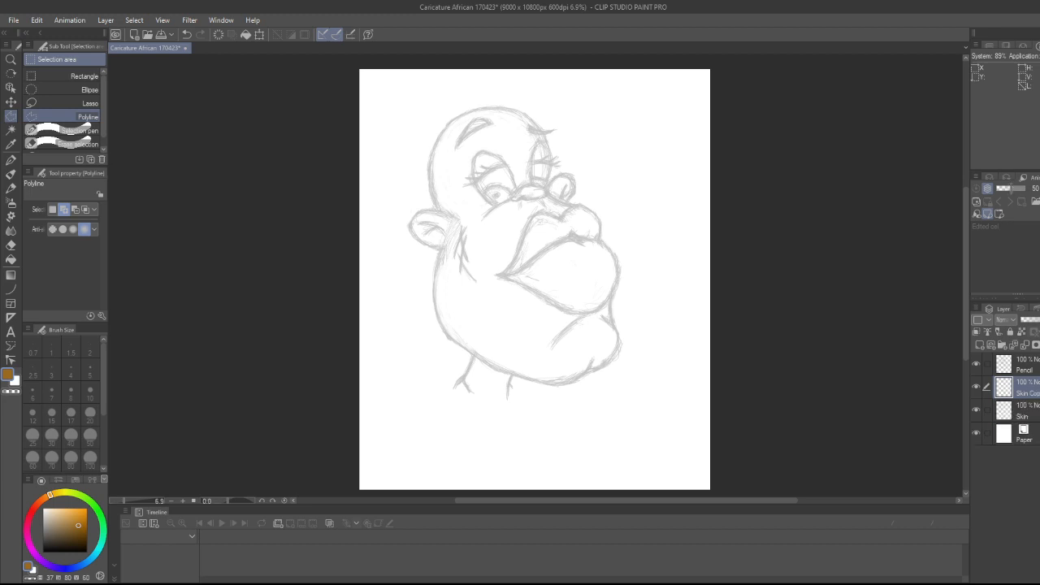
left_click(977, 388)
left_click_drag(1007, 387, 1007, 422)
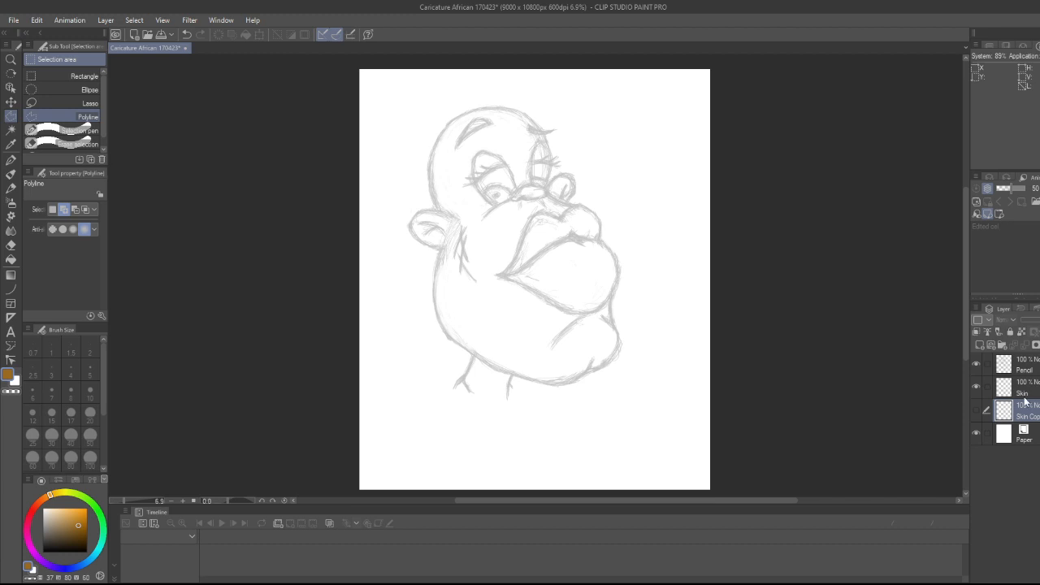
Duplicate the Pencil layer, hide the copy, and move it just above the Paper layer
left_click(1036, 365)
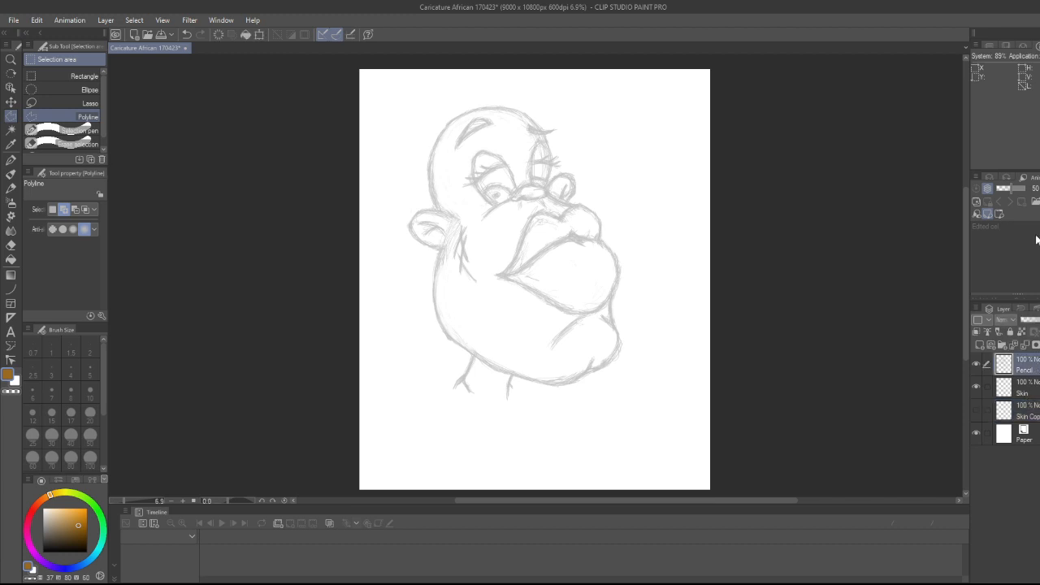
left_click(1024, 157)
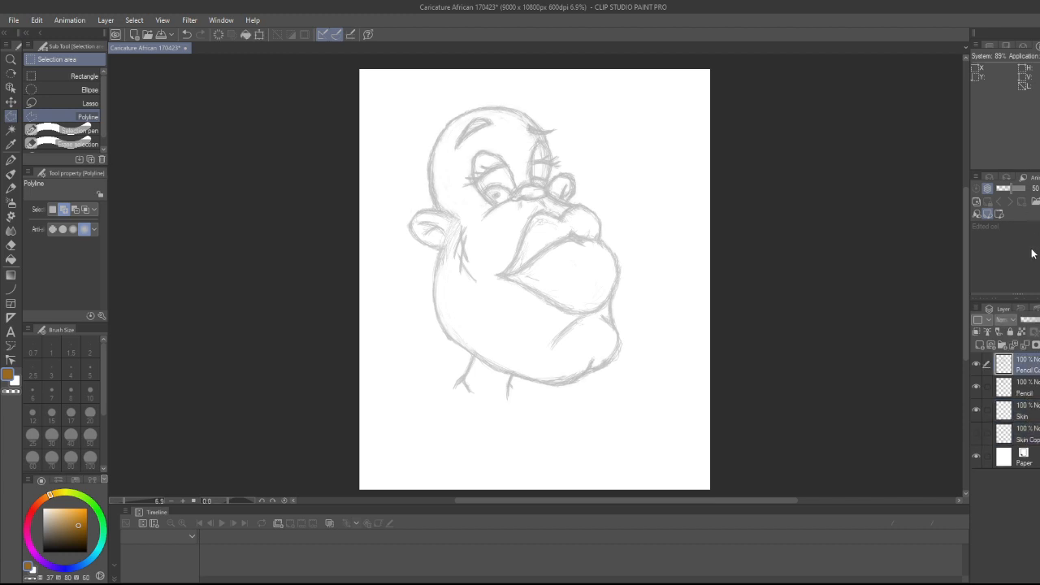
left_click(976, 364)
left_click_drag(1027, 368, 1028, 443)
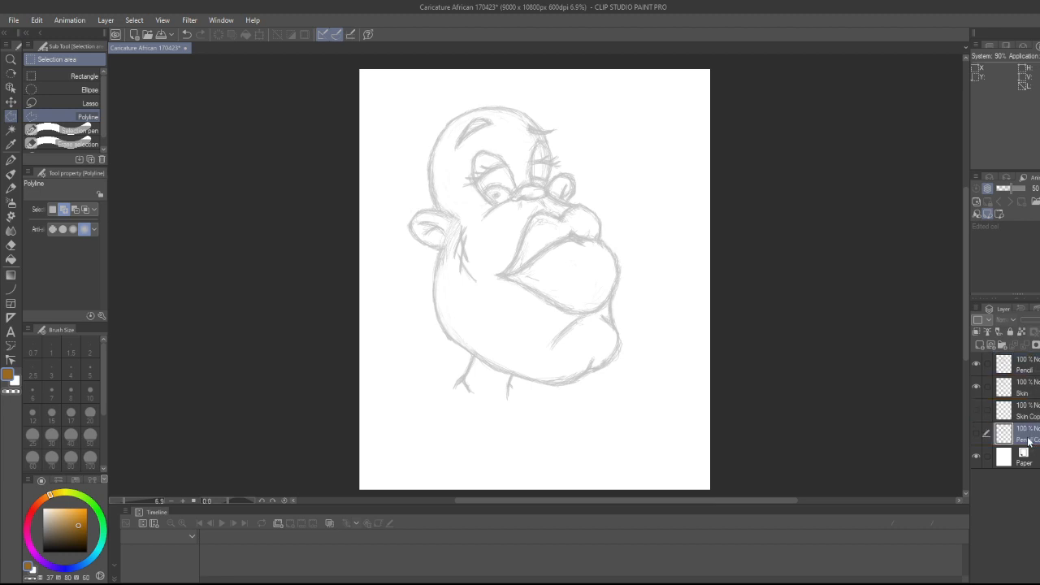
On the Skin layer, outline the upper head from the ear to the upper lip with a polyline selection, fill it golden brown, and deselect
left_click(1032, 385)
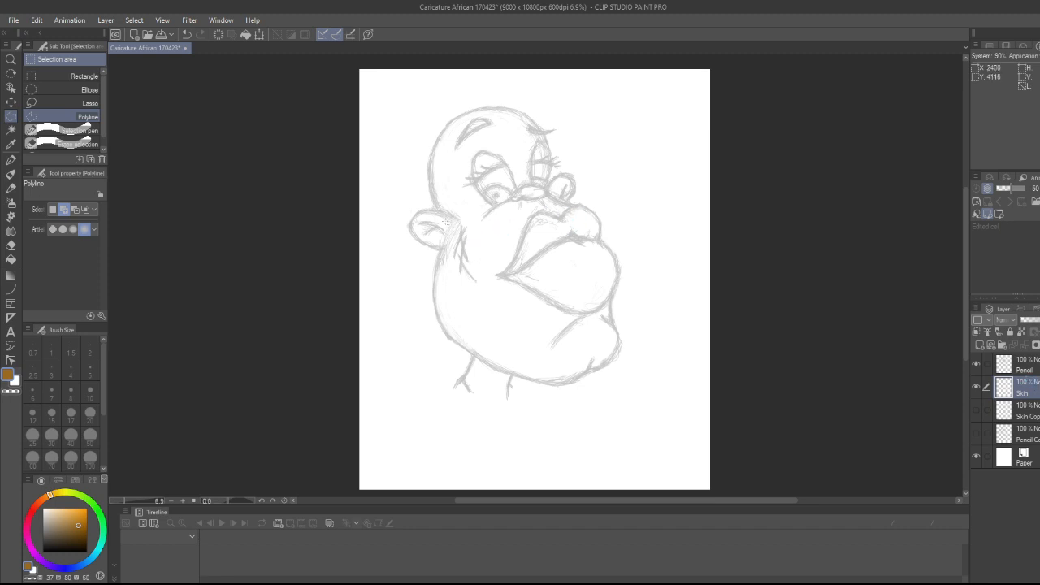
left_click(442, 245)
left_click(415, 226)
left_click(421, 216)
left_click(431, 214)
left_click(449, 214)
left_click(439, 196)
left_click(436, 173)
left_click(443, 142)
left_click(460, 124)
left_click(482, 115)
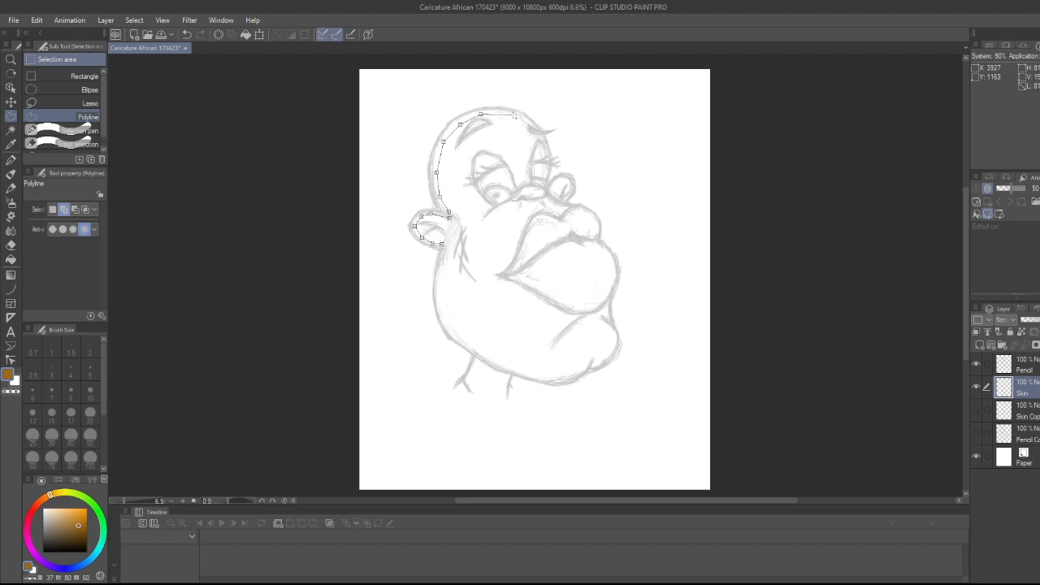
left_click(513, 116)
left_click(532, 126)
left_click(545, 144)
left_click(553, 159)
left_click(529, 160)
left_click(528, 173)
left_click(534, 184)
left_click(549, 188)
left_click(562, 177)
left_click(572, 186)
left_click(568, 206)
left_click(583, 210)
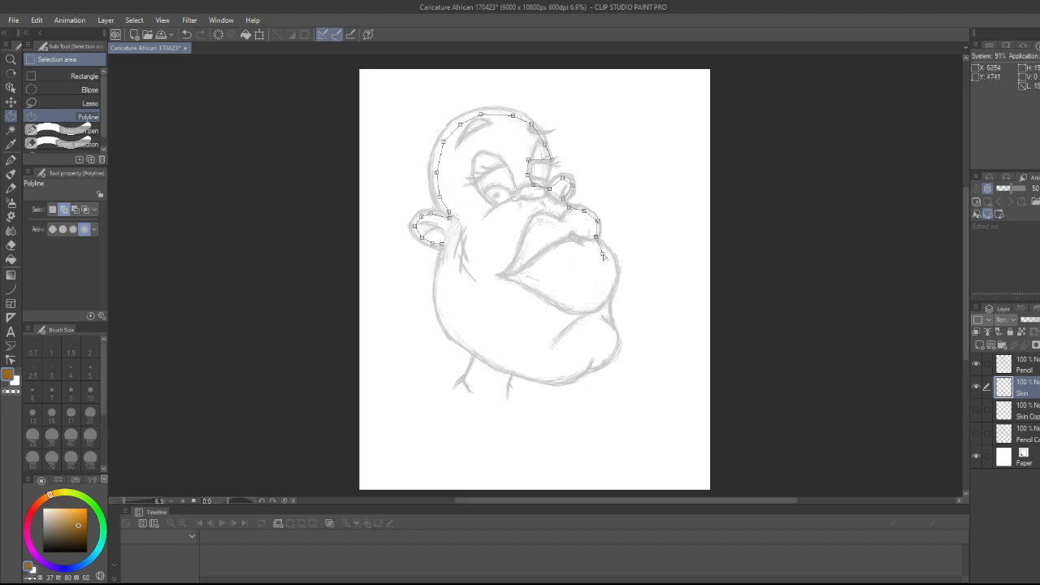
double_click(597, 239)
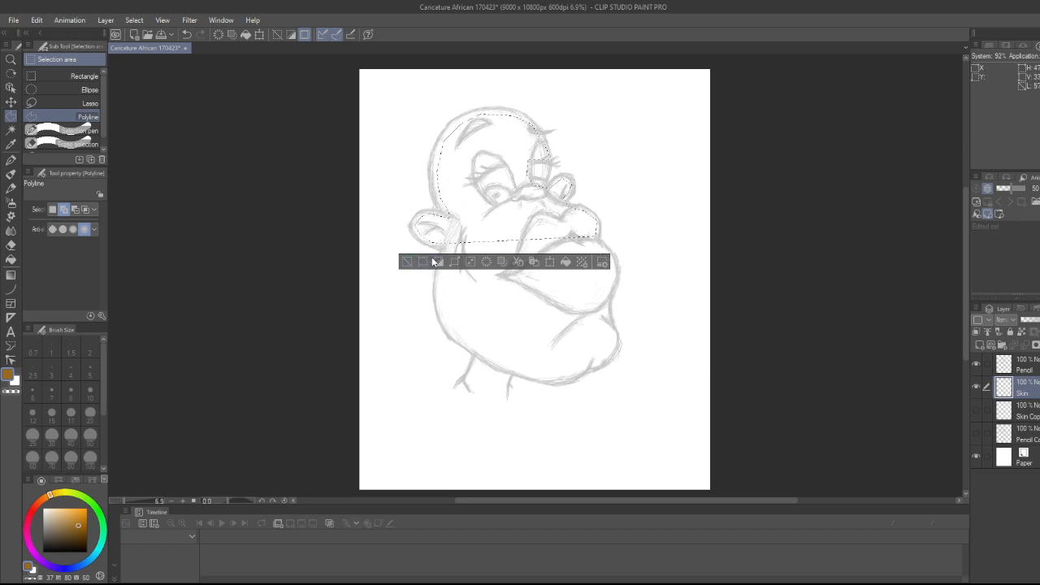
left_click(567, 262)
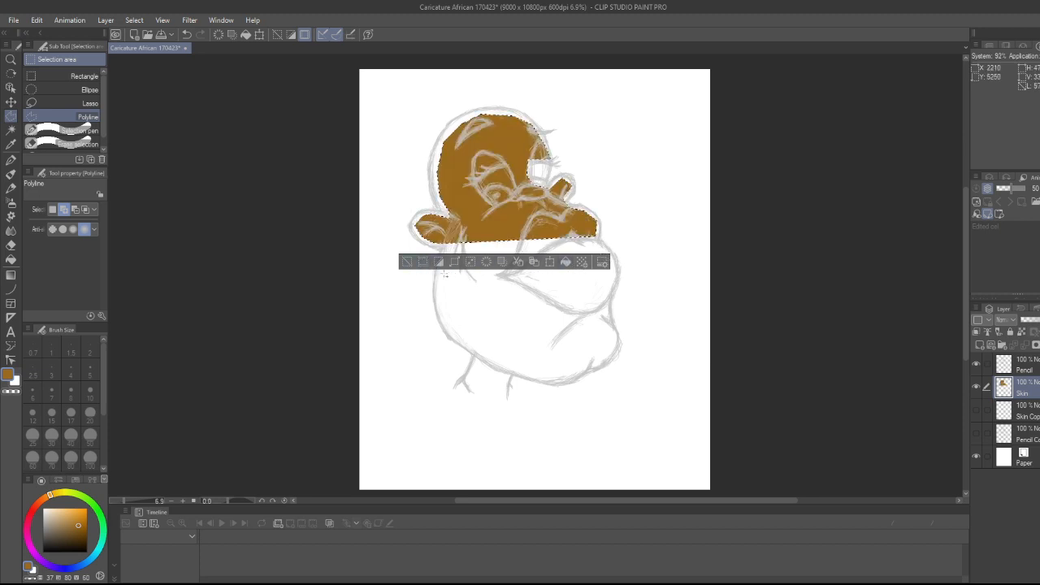
left_click(413, 263)
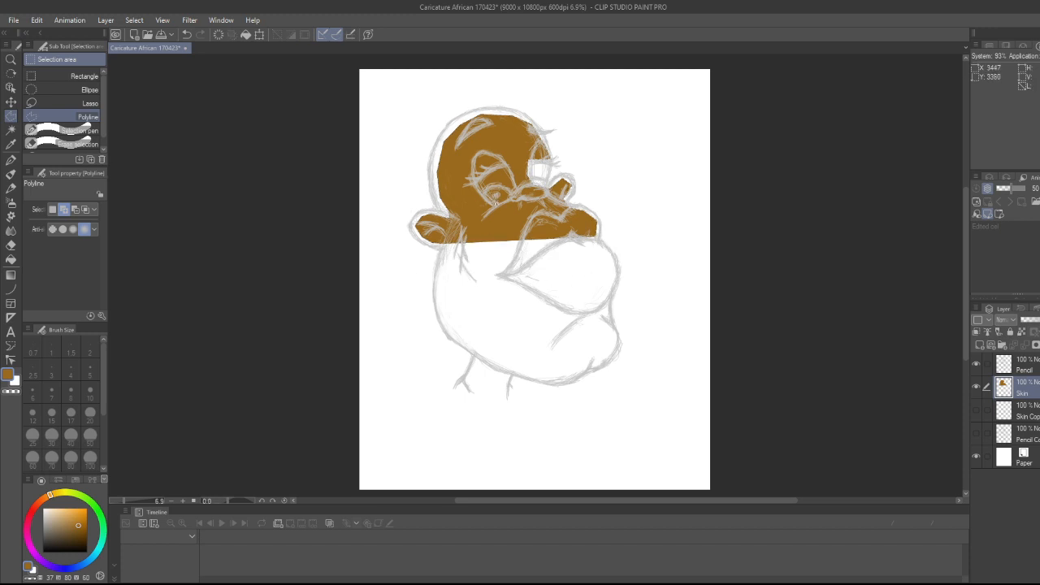
Undo the golden brown fill of the upper head on the Skin layer and clear the restored selection
key("ctrl+z")
left_click(411, 262)
key("ctrl+z")
key("ctrl+z")
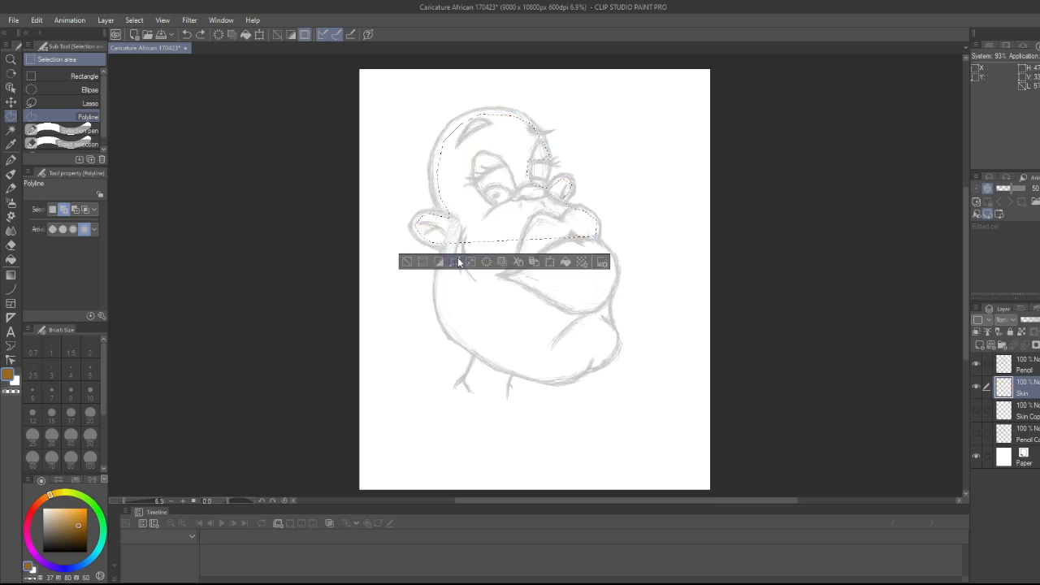
left_click(411, 262)
Outline the whole head, ear and neck with a polyline selection that leaves out both eyes, fill it golden brown, and deselect
left_click(481, 218)
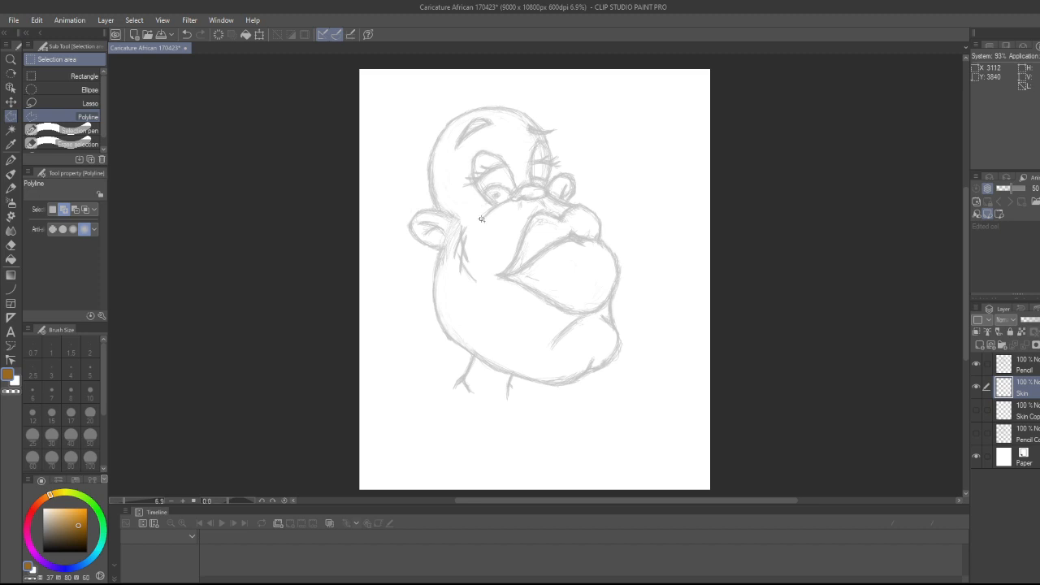
left_click(492, 207)
left_click(476, 193)
left_click(475, 178)
left_click(499, 164)
left_click(512, 173)
left_click(517, 189)
left_click(531, 183)
left_click(530, 161)
left_click(554, 161)
left_click(546, 141)
left_click(525, 118)
left_click(495, 109)
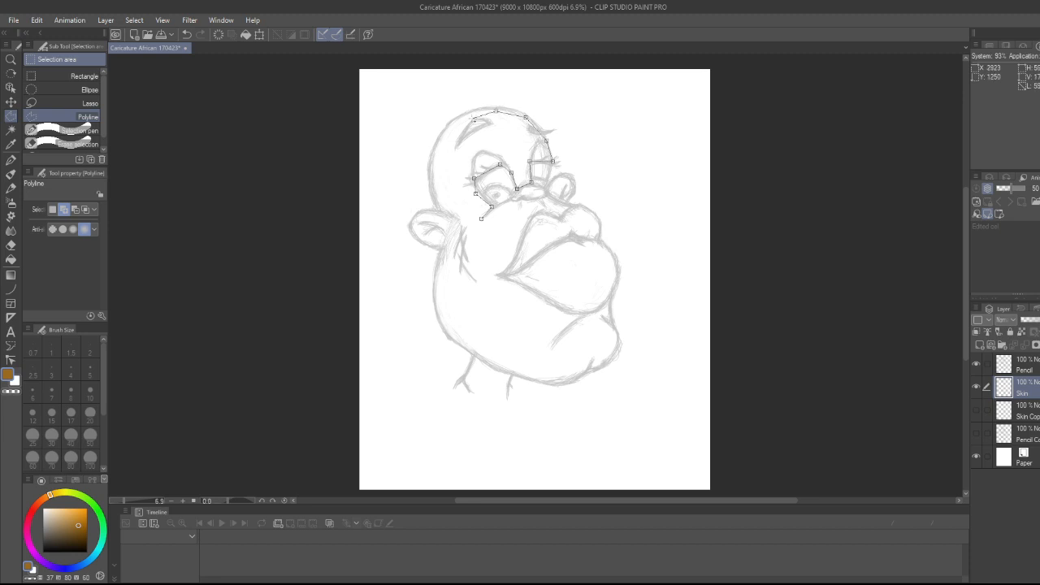
left_click(463, 120)
left_click(440, 139)
left_click(434, 167)
left_click(436, 189)
left_click(446, 211)
left_click(428, 212)
left_click(416, 225)
left_click(428, 241)
left_click(445, 248)
left_click(441, 285)
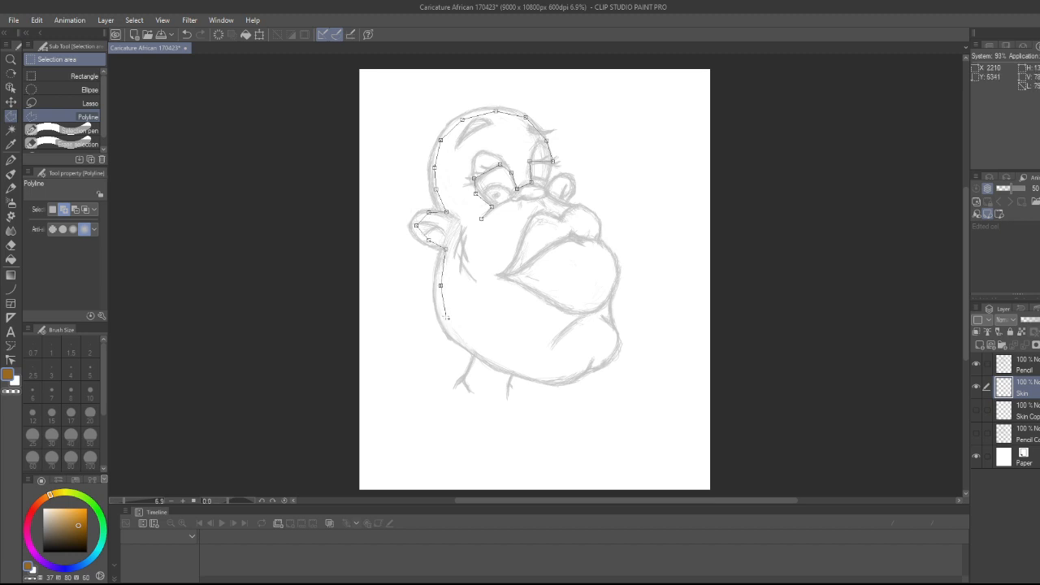
left_click(445, 318)
left_click(459, 339)
left_click(476, 355)
left_click(466, 382)
left_click(477, 394)
left_click(501, 399)
left_click(514, 367)
left_click(521, 372)
left_click(556, 380)
left_click(585, 370)
left_click(604, 361)
left_click(616, 345)
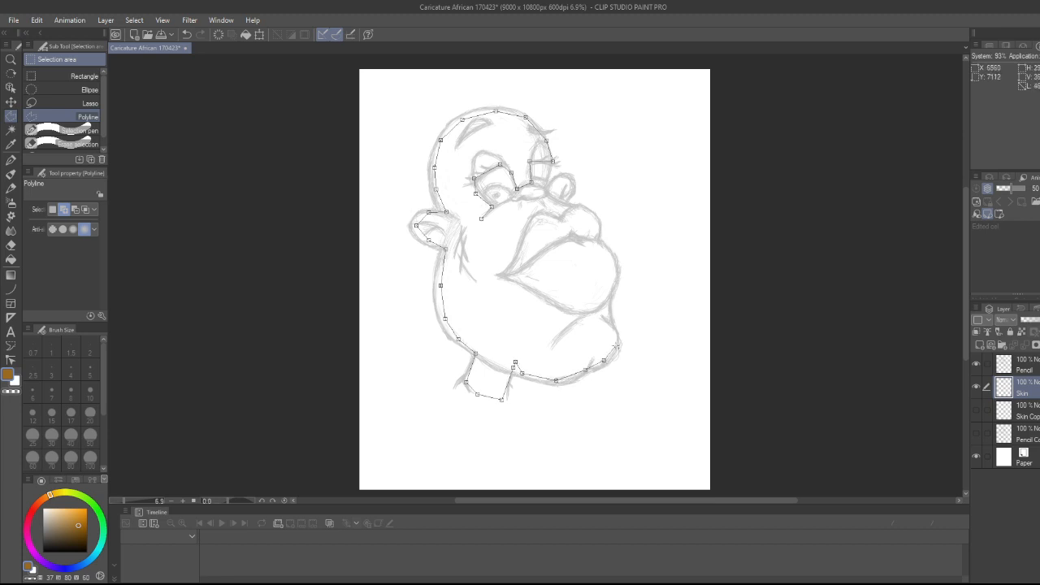
left_click(610, 321)
left_click(607, 304)
left_click(612, 281)
left_click(614, 261)
left_click(598, 224)
left_click(570, 209)
left_click(569, 193)
left_click(562, 175)
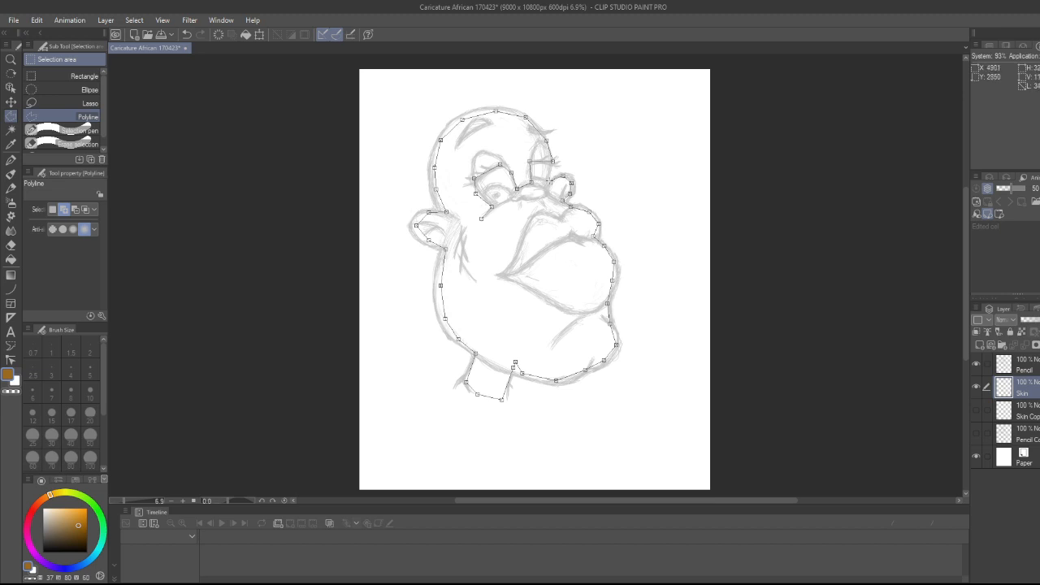
left_click(550, 183)
left_click(541, 187)
left_click(530, 189)
left_click(514, 196)
left_click(483, 218)
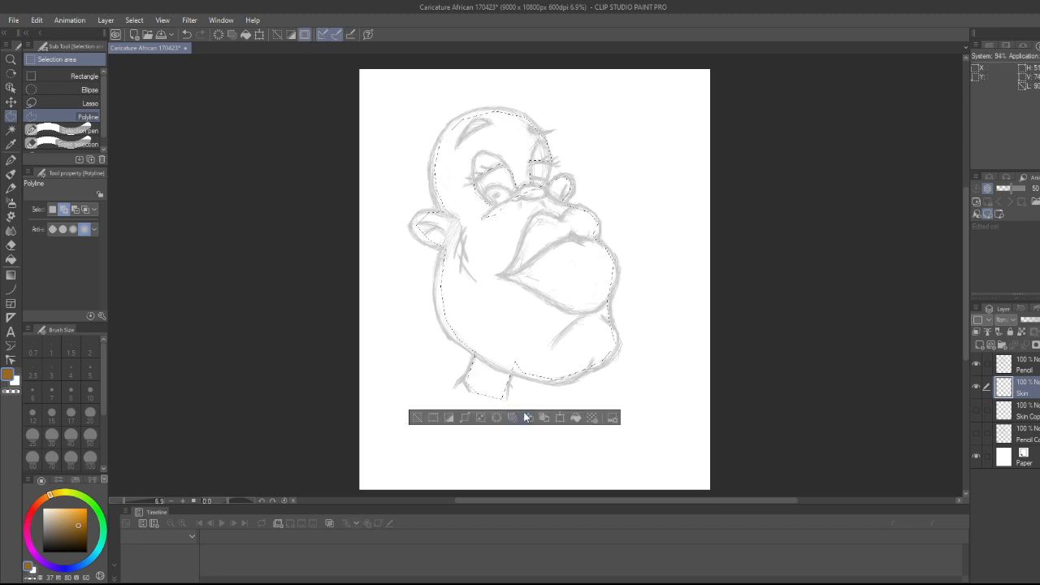
left_click(575, 416)
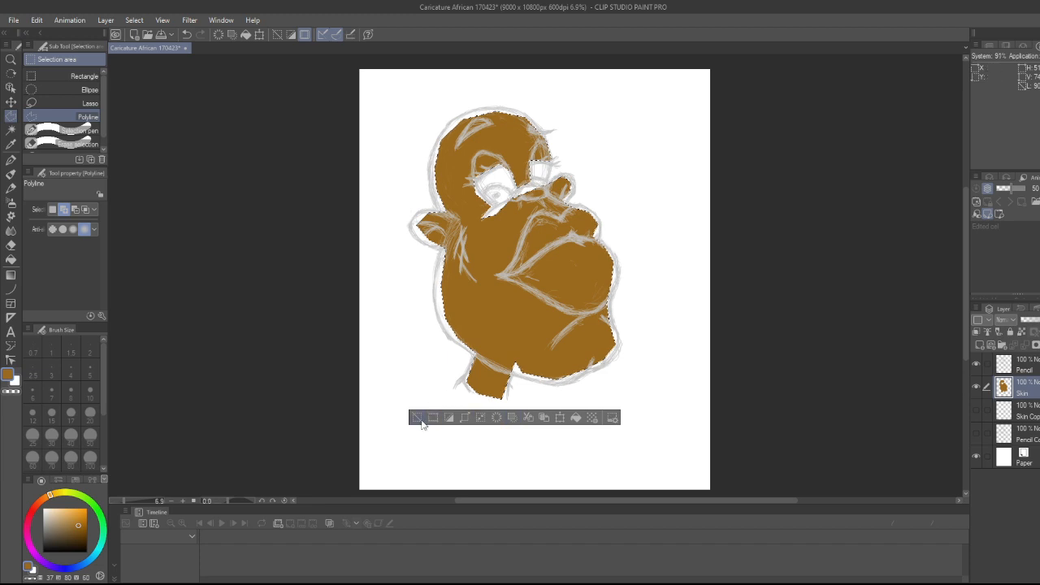
left_click(416, 417)
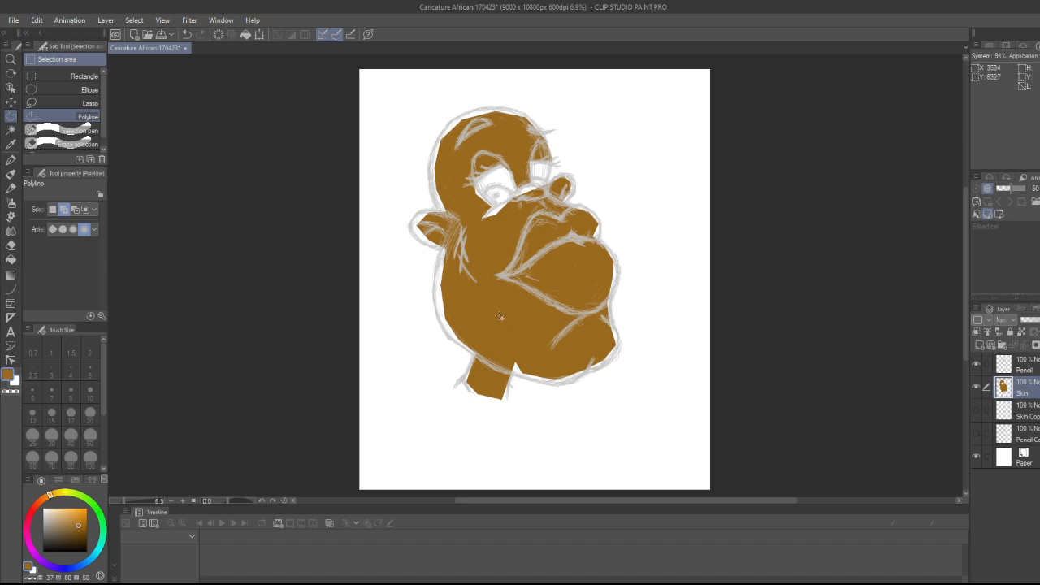
Paint the uncoloured gaps along the jaw, neck, chin and lips golden brown with the Oil paint brush at size 100
key("b")
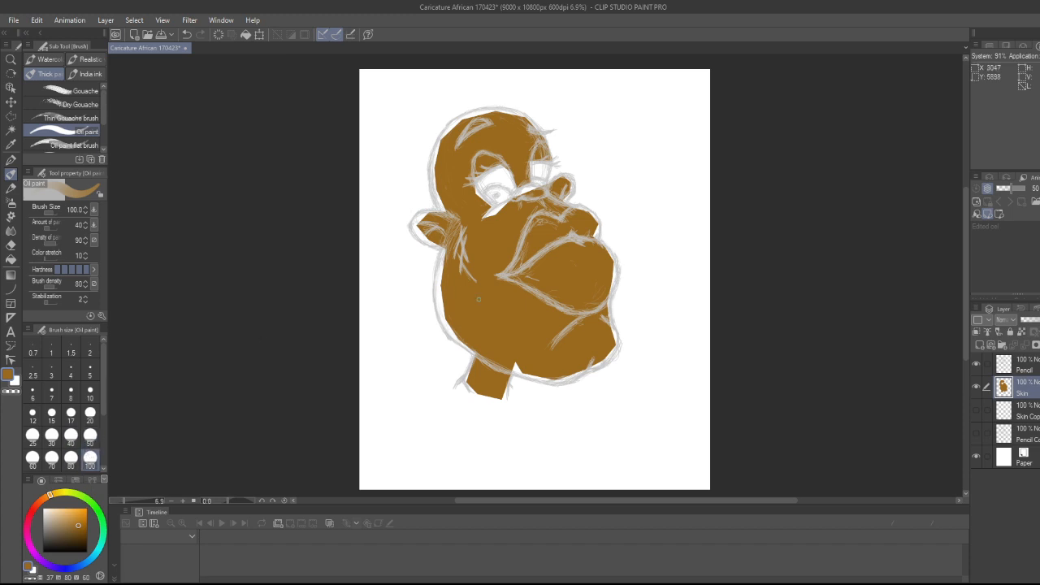
left_click_drag(445, 277, 443, 266)
mouse_move(438, 294)
left_mouse_down()
mouse_move(450, 336)
mouse_move(473, 352)
mouse_move(474, 392)
mouse_move(499, 388)
mouse_move(503, 408)
mouse_move(514, 366)
left_mouse_up()
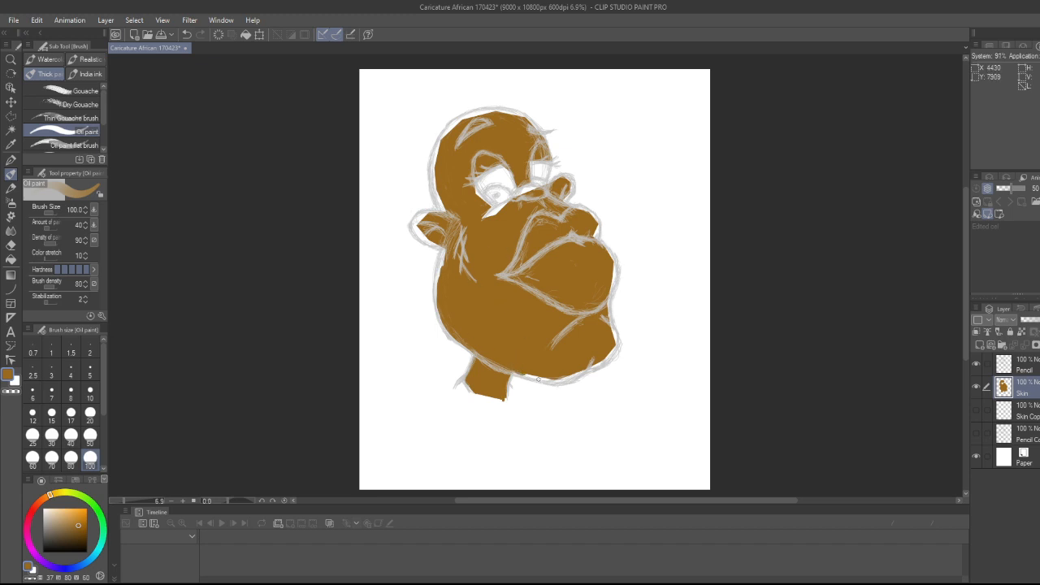
mouse_move(519, 371)
left_mouse_down()
mouse_move(561, 381)
mouse_move(610, 351)
left_mouse_up()
mouse_move(606, 302)
left_mouse_down()
mouse_move(614, 335)
mouse_move(616, 325)
left_mouse_up()
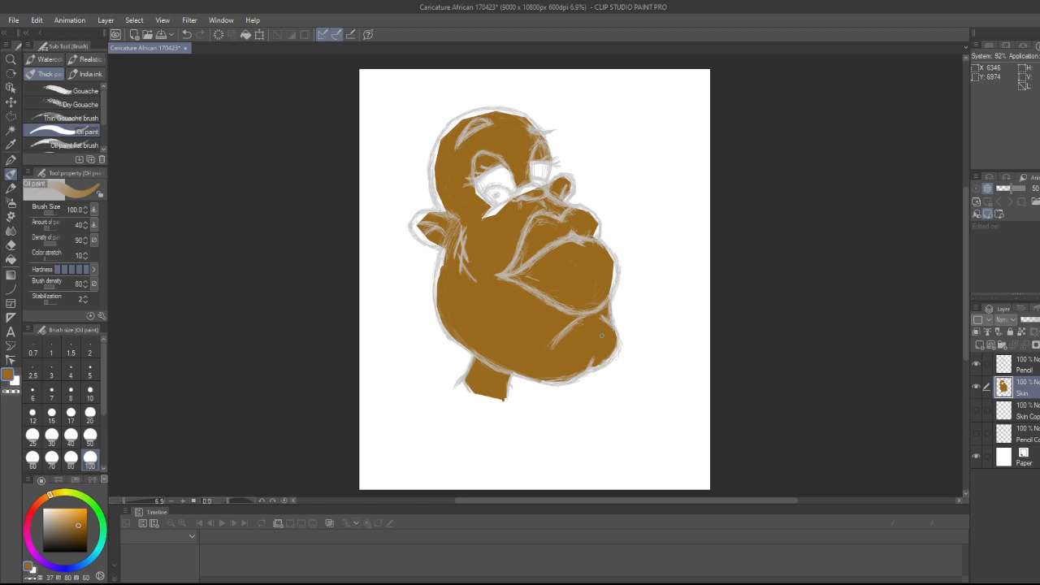
mouse_move(603, 258)
left_mouse_down()
mouse_move(612, 259)
mouse_move(610, 291)
left_mouse_up()
left_click_drag(594, 215, 595, 222)
Paint the remaining skin gaps golden brown around the ear, the skull outline, the nose bridge and below the larger eye
mouse_move(437, 286)
left_mouse_down()
mouse_move(438, 305)
mouse_move(443, 258)
mouse_move(414, 234)
mouse_move(431, 242)
mouse_move(423, 212)
left_mouse_up()
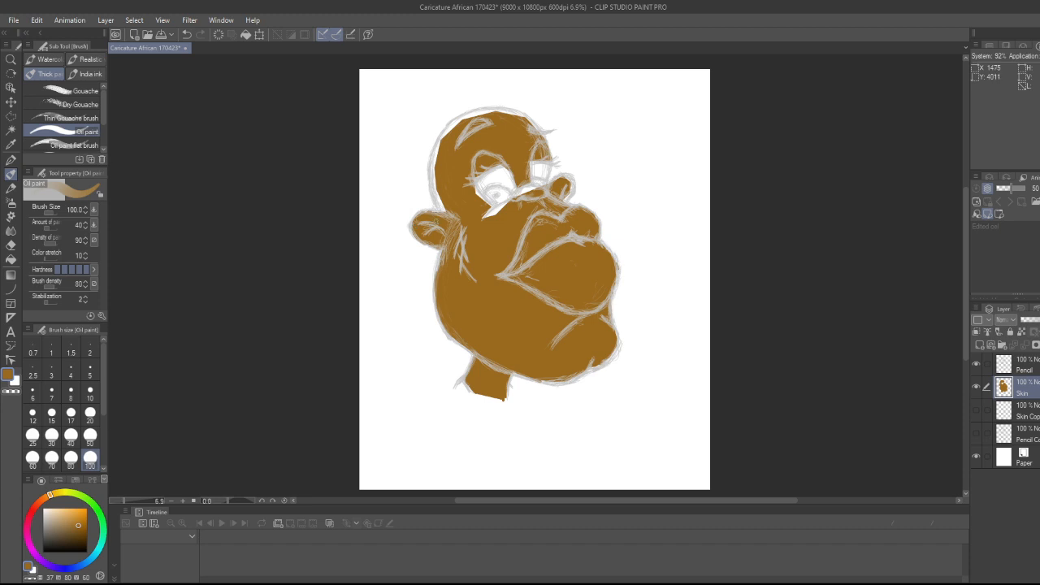
mouse_move(456, 218)
left_mouse_down()
mouse_move(432, 175)
mouse_move(444, 205)
left_mouse_up()
mouse_move(430, 159)
left_mouse_down()
mouse_move(434, 183)
mouse_move(444, 132)
mouse_move(491, 109)
mouse_move(510, 118)
mouse_move(495, 108)
mouse_move(538, 128)
left_mouse_up()
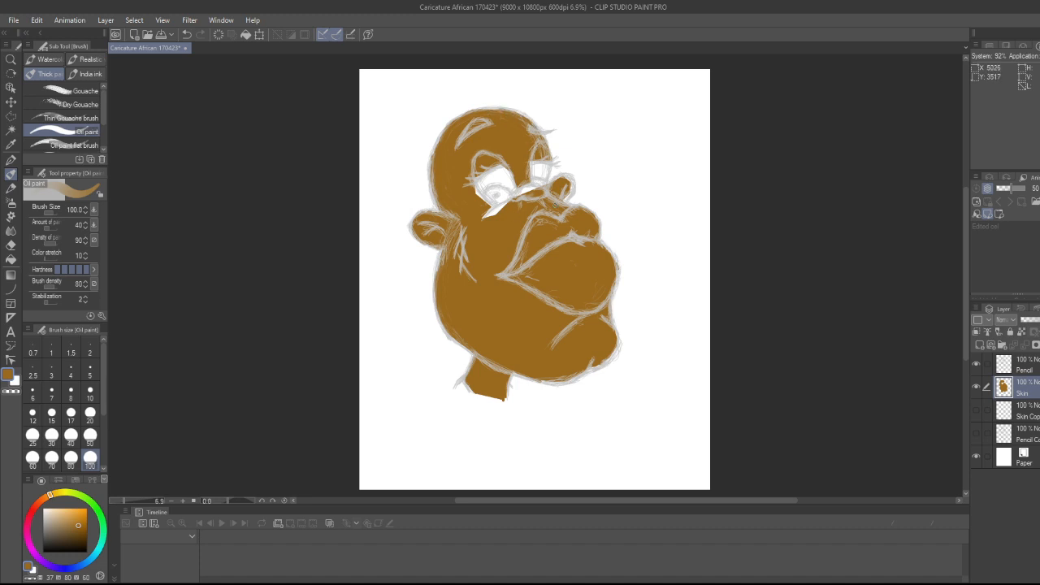
mouse_move(556, 205)
left_mouse_down()
mouse_move(572, 186)
mouse_move(568, 198)
mouse_move(570, 186)
mouse_move(549, 180)
mouse_move(565, 181)
mouse_move(488, 213)
mouse_move(496, 206)
left_mouse_up()
mouse_move(468, 185)
left_mouse_down()
mouse_move(481, 199)
mouse_move(477, 192)
left_mouse_up()
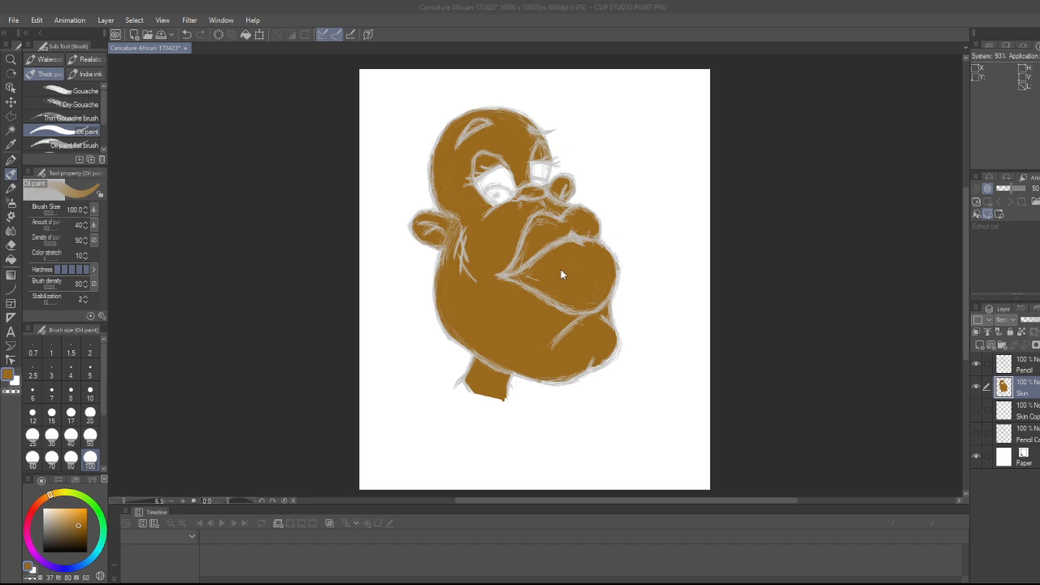
Create a layer named Pupils above the Skin layer and set the drawing colour to black
key("Return")
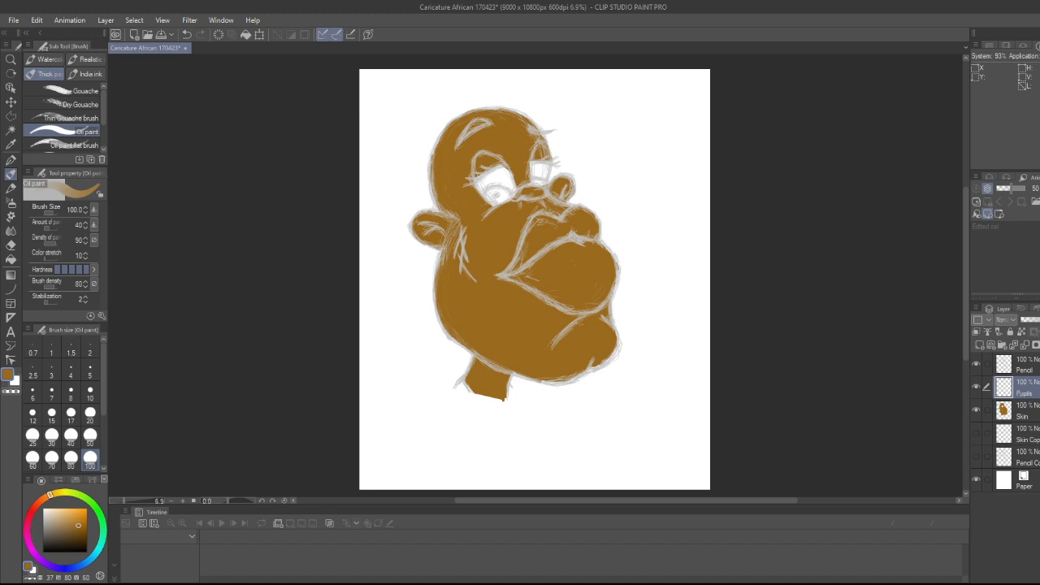
scroll(488, 180, "up", 8)
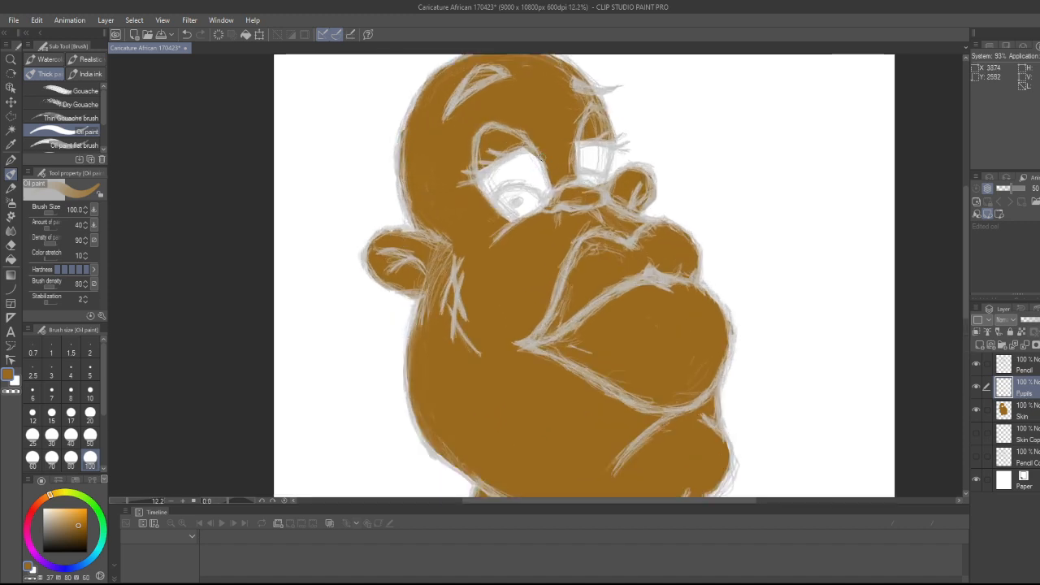
scroll(537, 160, "up", 6)
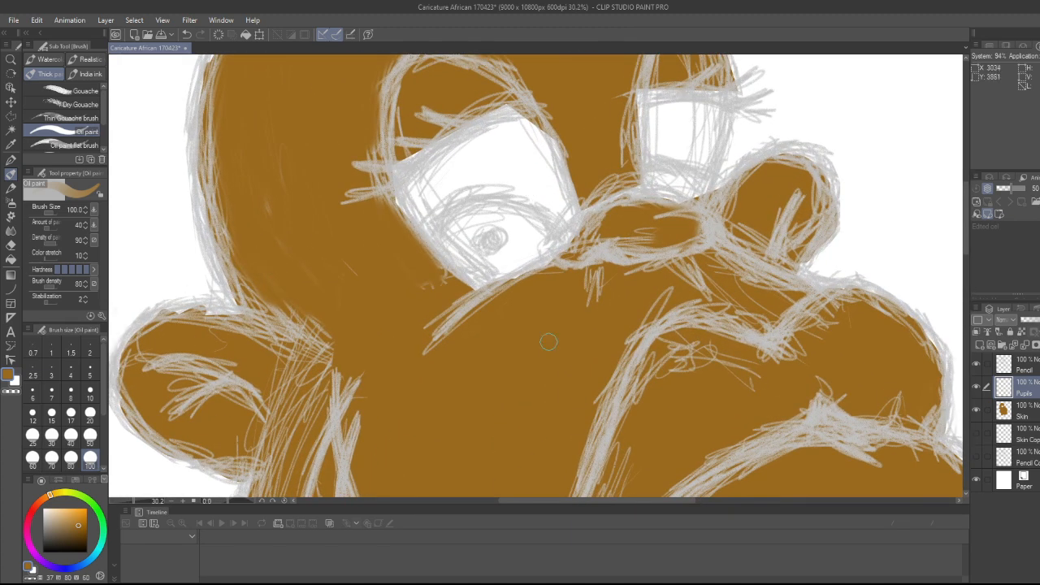
left_click(1026, 411)
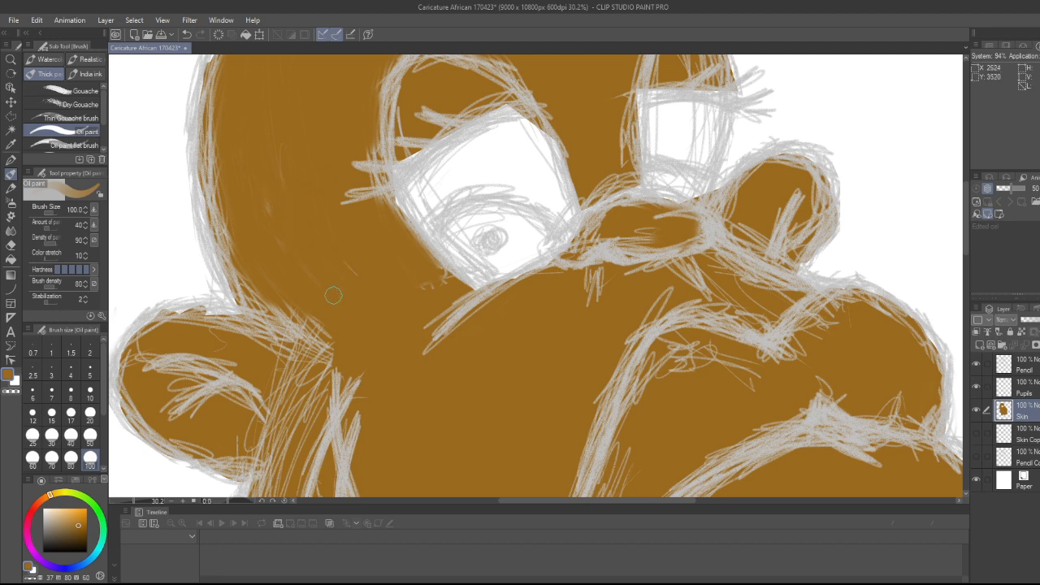
left_click(1025, 388)
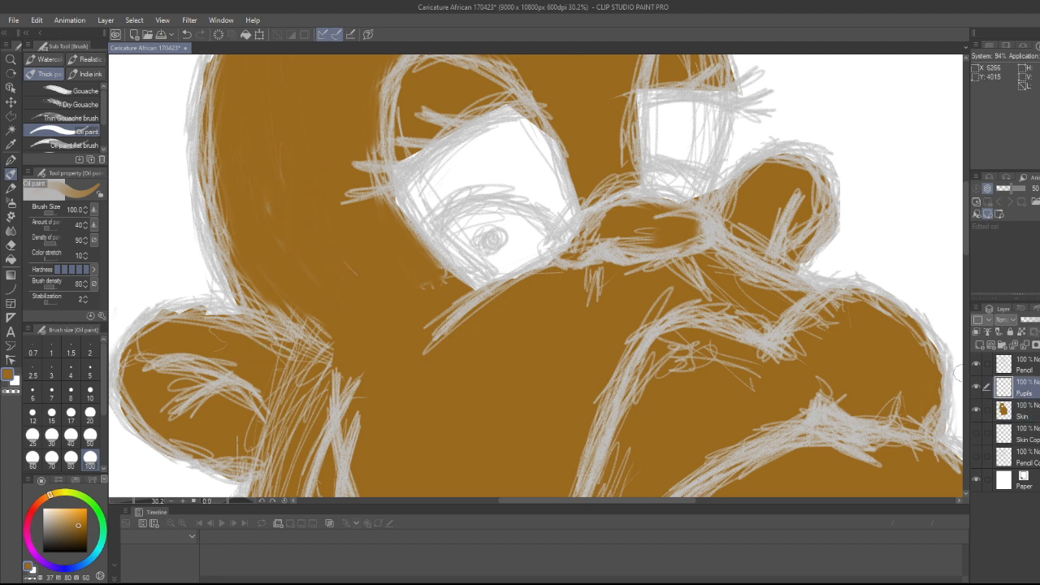
left_click_drag(63, 520, 42, 552)
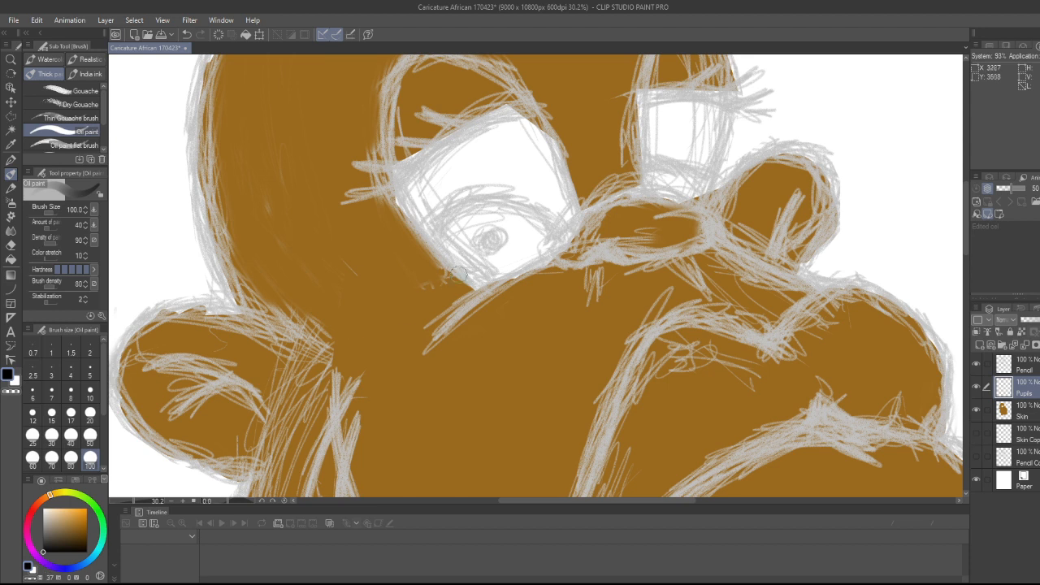
On the Pupils layer, outline the larger eye's pupil area with a polyline selection, fill it black, and deselect
key("m")
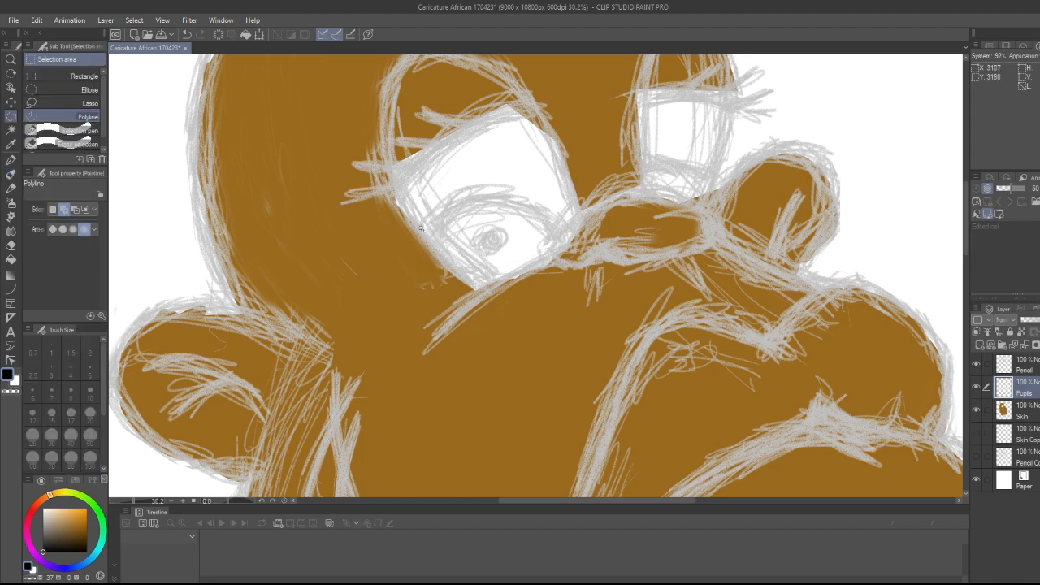
left_click(416, 228)
left_click(427, 216)
left_click(449, 204)
left_click(480, 196)
left_click(514, 196)
left_click(538, 202)
left_click(558, 216)
left_click(573, 231)
left_click(569, 244)
left_click(552, 258)
left_click(538, 270)
left_click(515, 277)
left_click(488, 285)
left_click(475, 289)
left_click(445, 269)
double_click(420, 242)
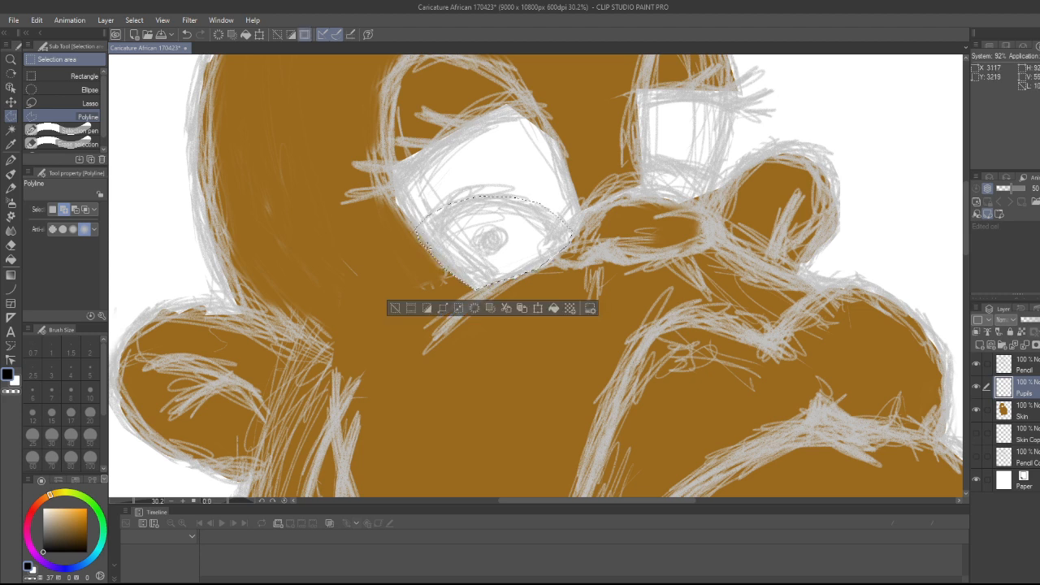
left_click(490, 308)
key("ctrl+d")
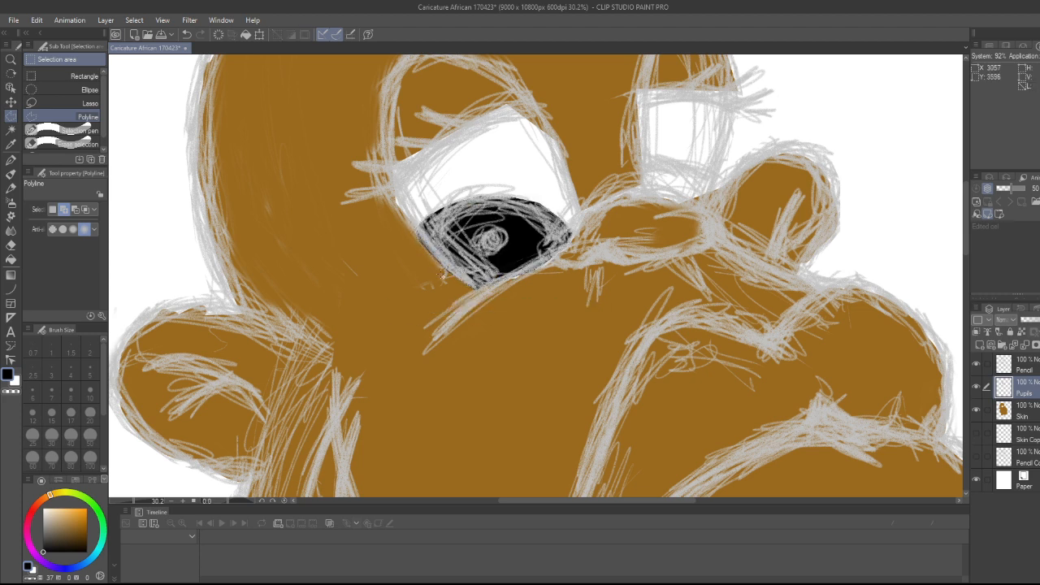
Outline the smaller eye's pupil area with a polyline selection, fill it black, and deselect
left_click(642, 189)
left_click(644, 162)
left_click(659, 158)
left_click(677, 159)
left_click(697, 163)
left_click(718, 175)
left_click(713, 192)
left_click(678, 204)
left_click(659, 197)
left_click(642, 192)
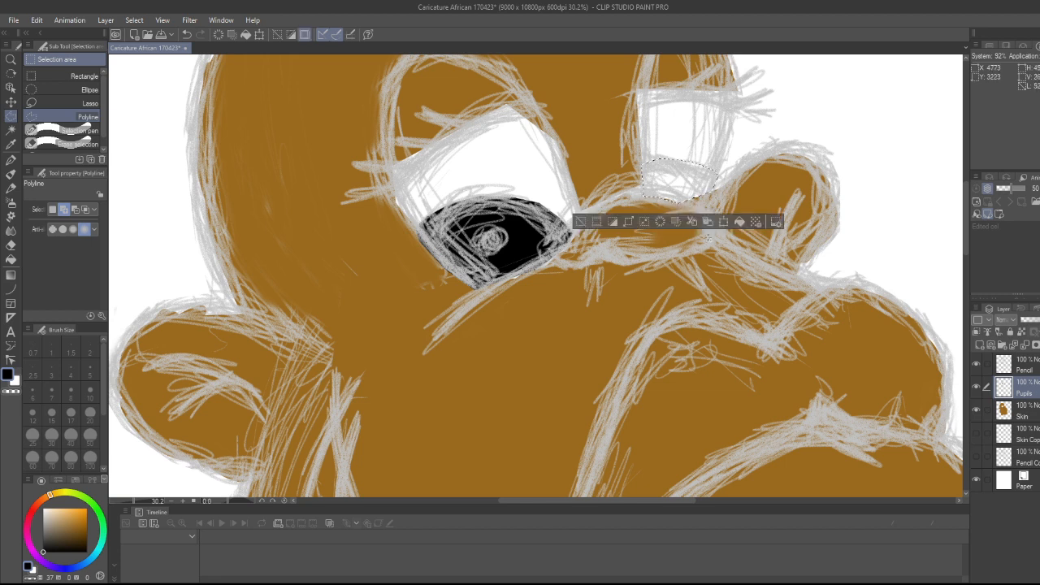
left_click(739, 223)
left_click(581, 222)
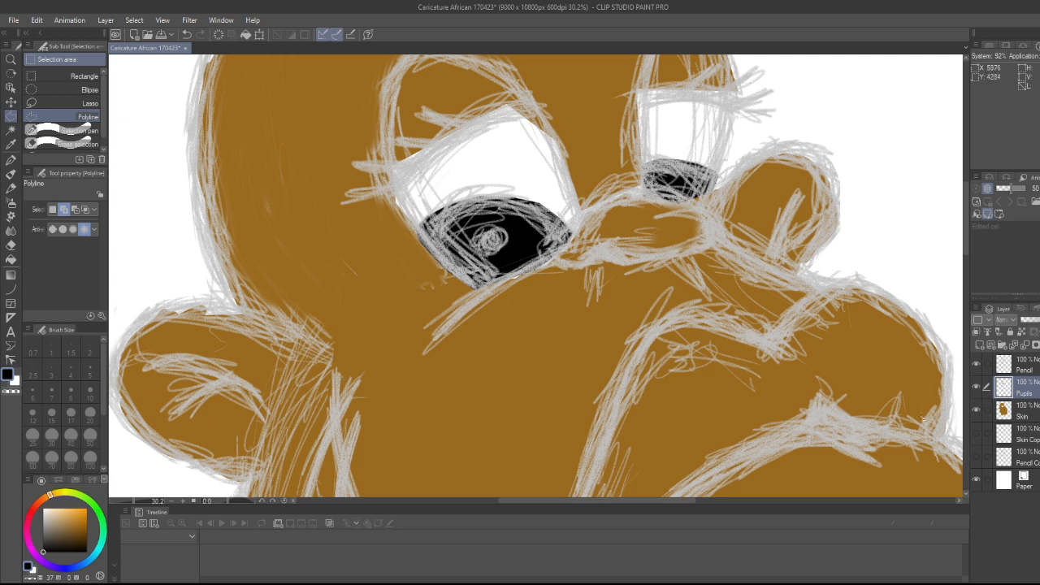
Make the Skin layer active, sample its golden brown as the drawing colour, and switch to the Oil paint brush
left_click(1022, 411)
key("i")
left_click(532, 324)
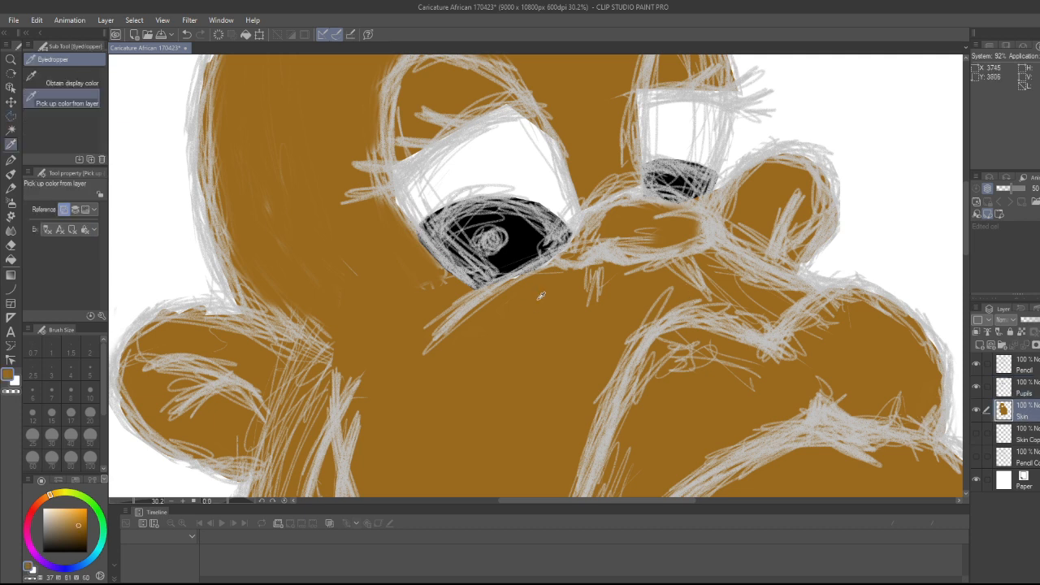
key("p")
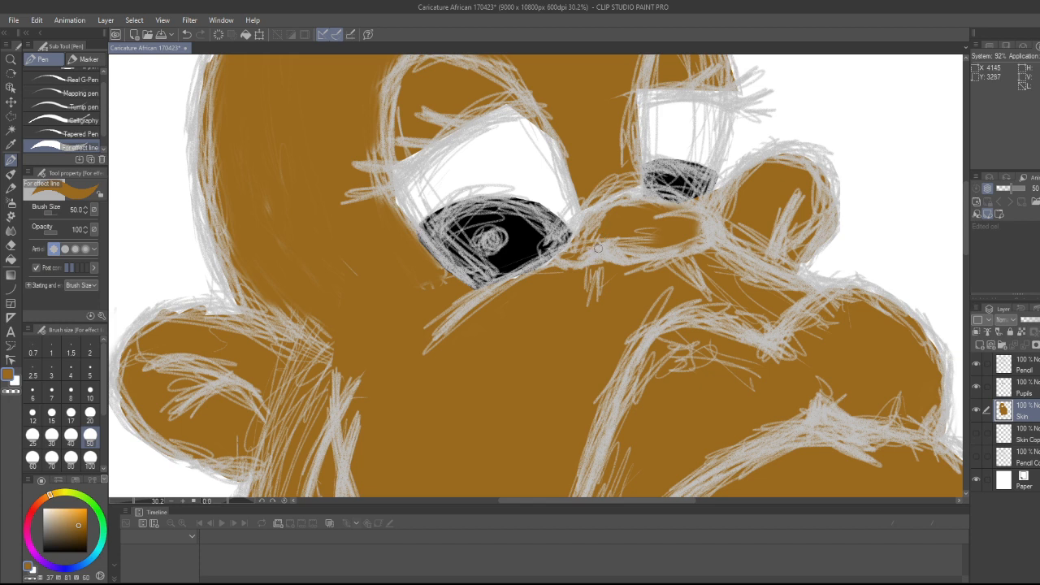
key("b")
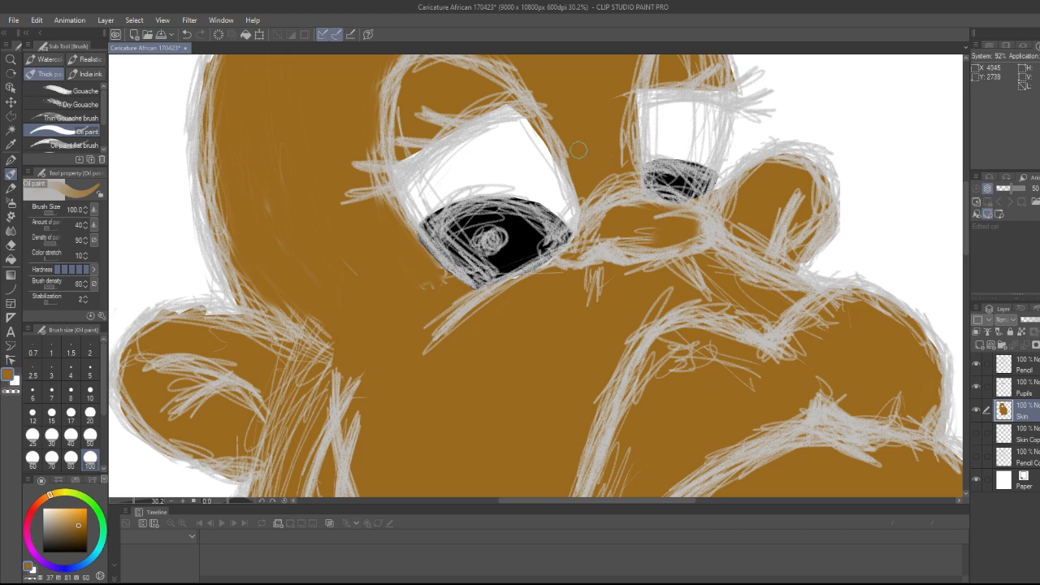
On the Skin layer, select the larger eye's upper white up to the pencil line, clear the skin colour inside, and deselect
key("m")
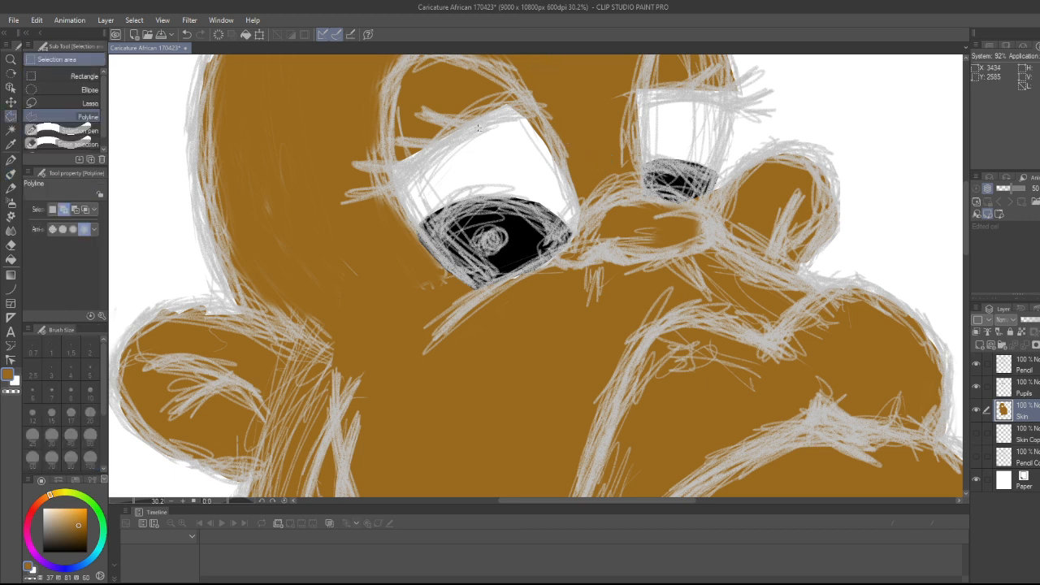
left_click(391, 169)
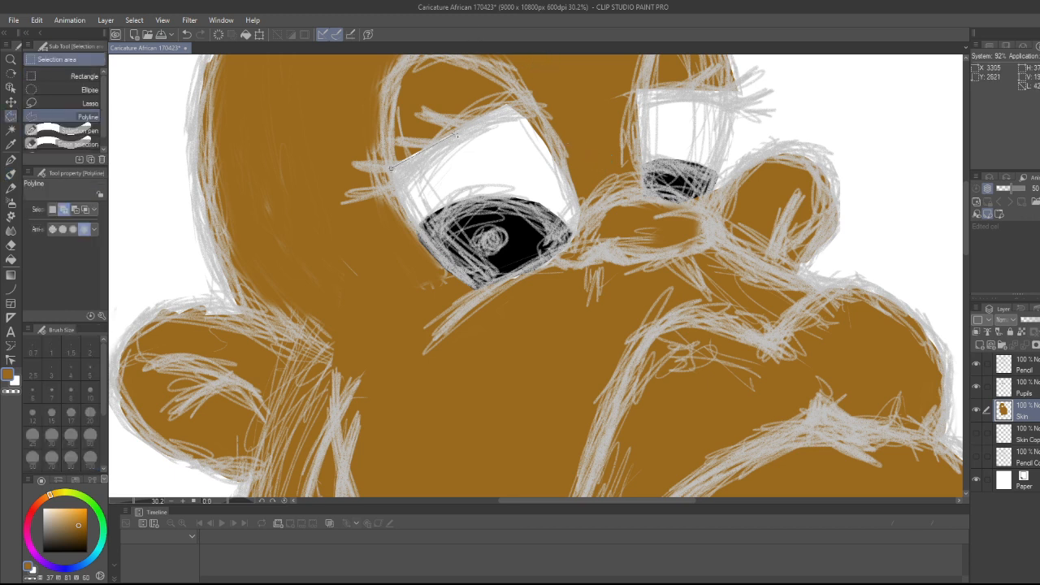
left_click(517, 98)
left_click(538, 111)
left_click(549, 134)
left_click(566, 173)
left_click(577, 215)
left_click(514, 178)
left_click(391, 169)
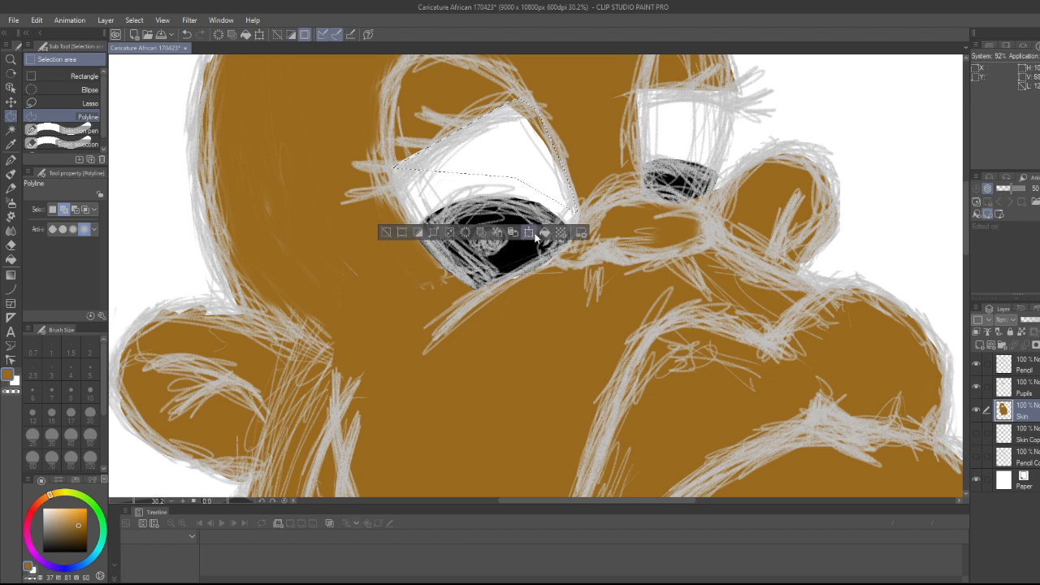
left_click(461, 232)
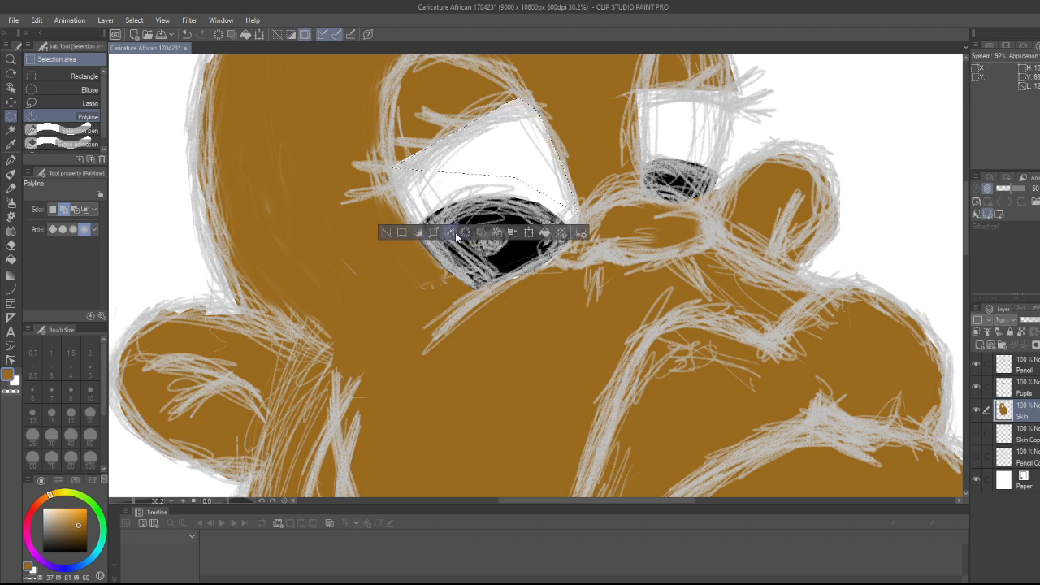
left_click(386, 232)
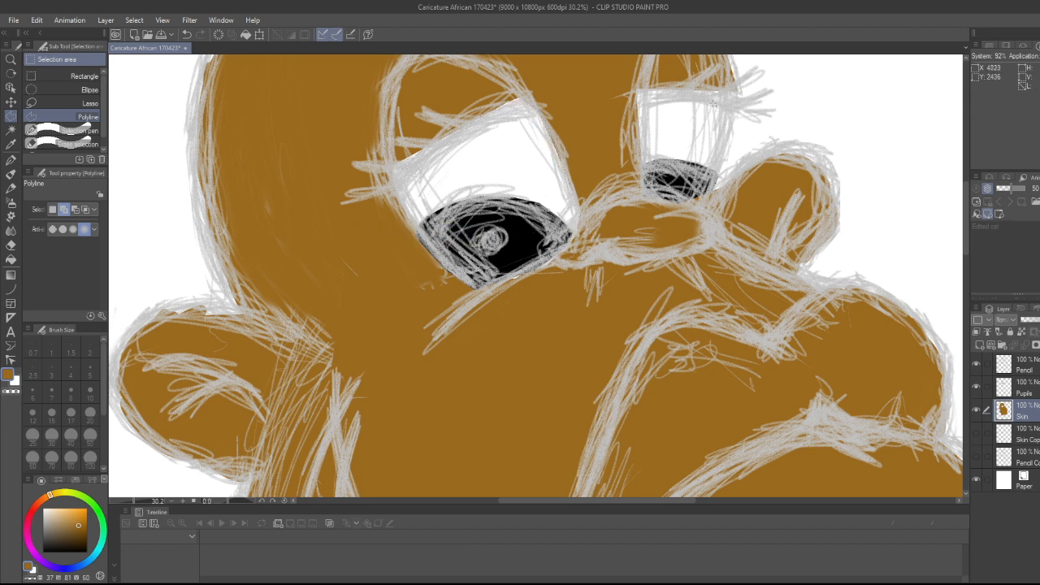
scroll(695, 119, "down", 5)
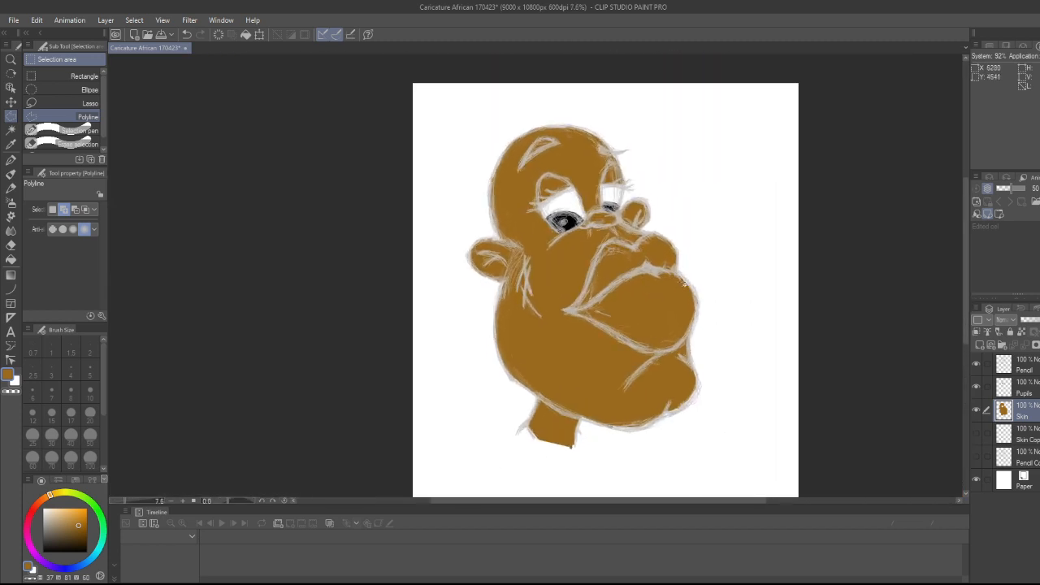
Add a new layer named Iris directly above the Pupils layer
scroll(685, 282, "up", 3)
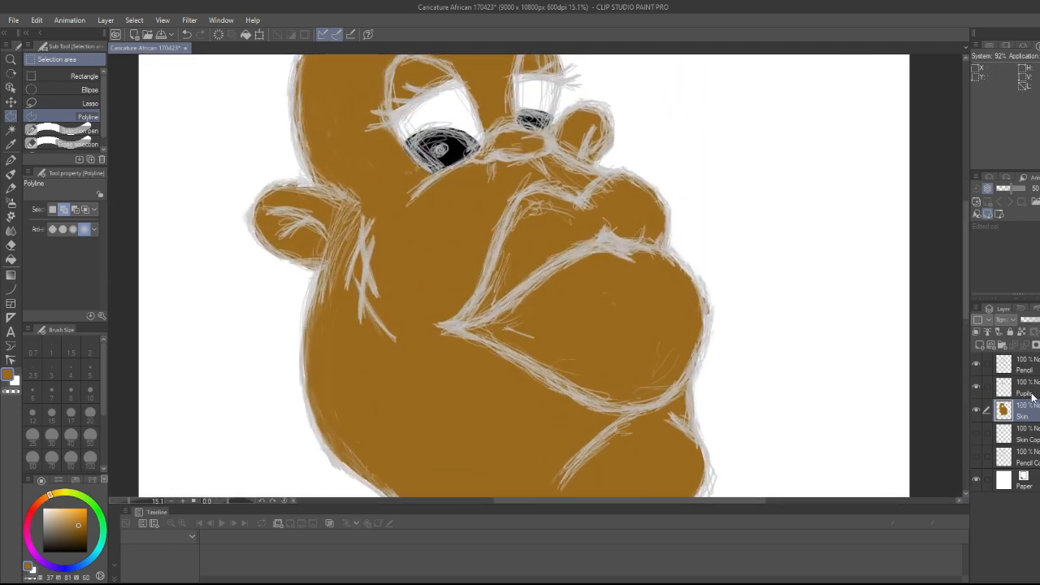
left_click(1033, 394)
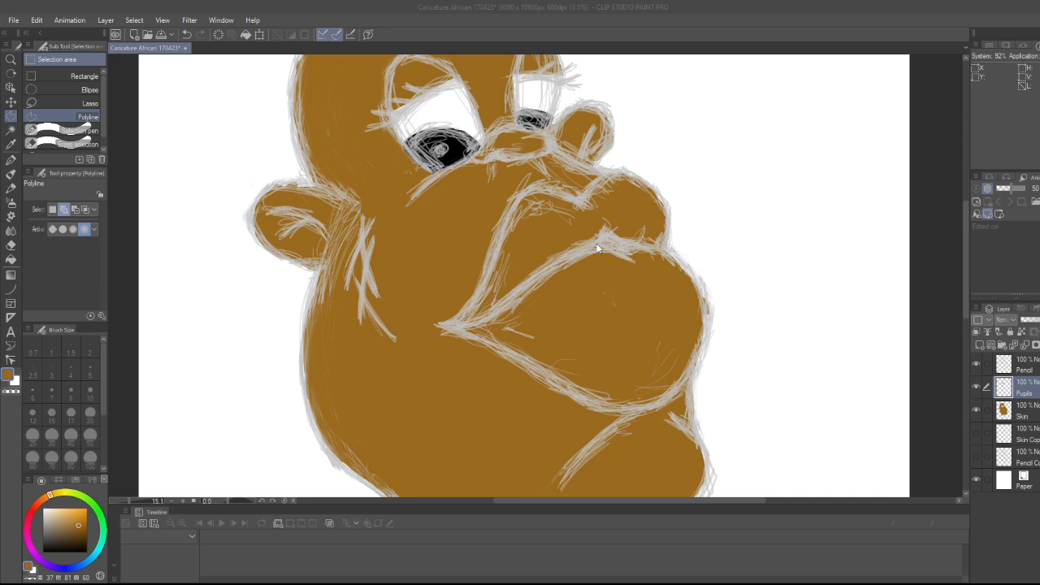
key("Return")
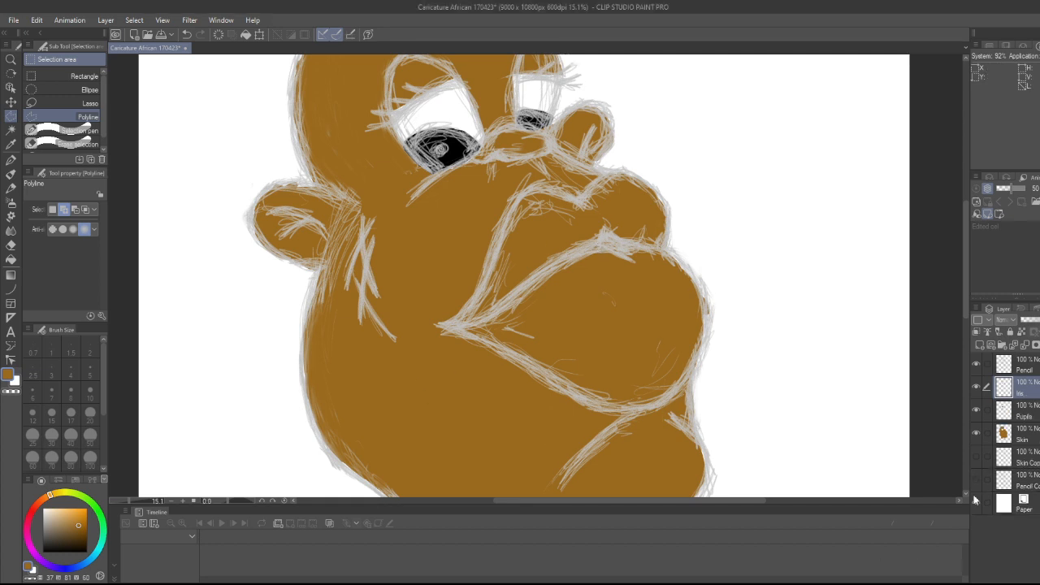
On the Iris layer, paint a round white highlight in each pupil with the Oil paint brush at size 100
scroll(703, 236, "up", 3)
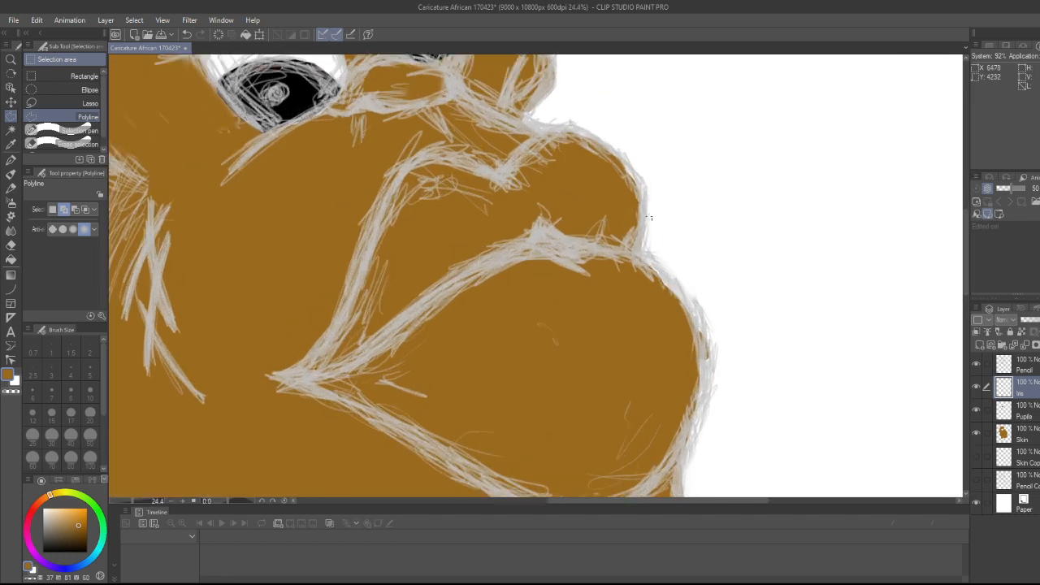
left_click_drag(966, 285, 965, 254)
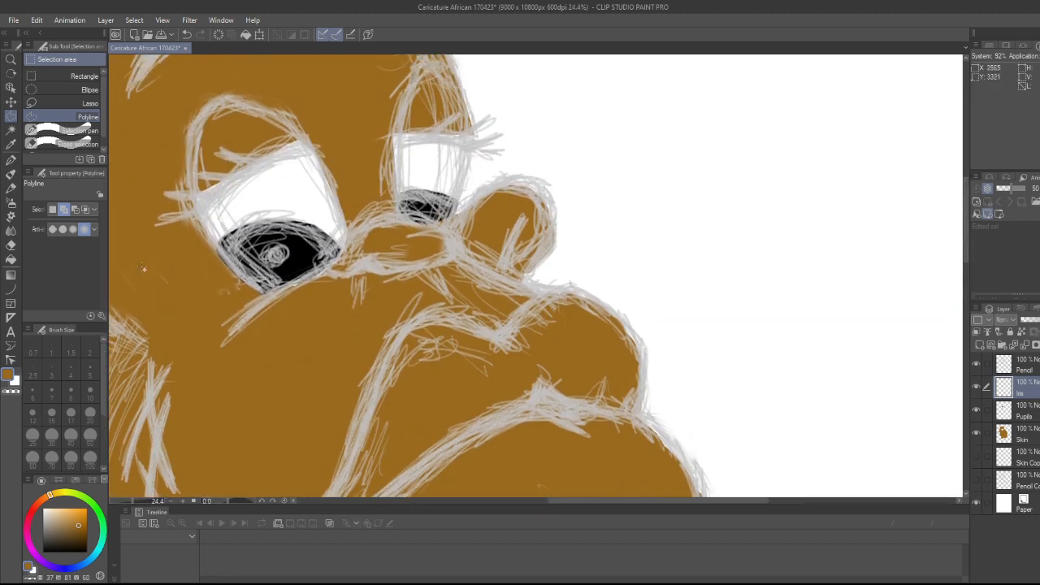
scroll(155, 262, "up", 4)
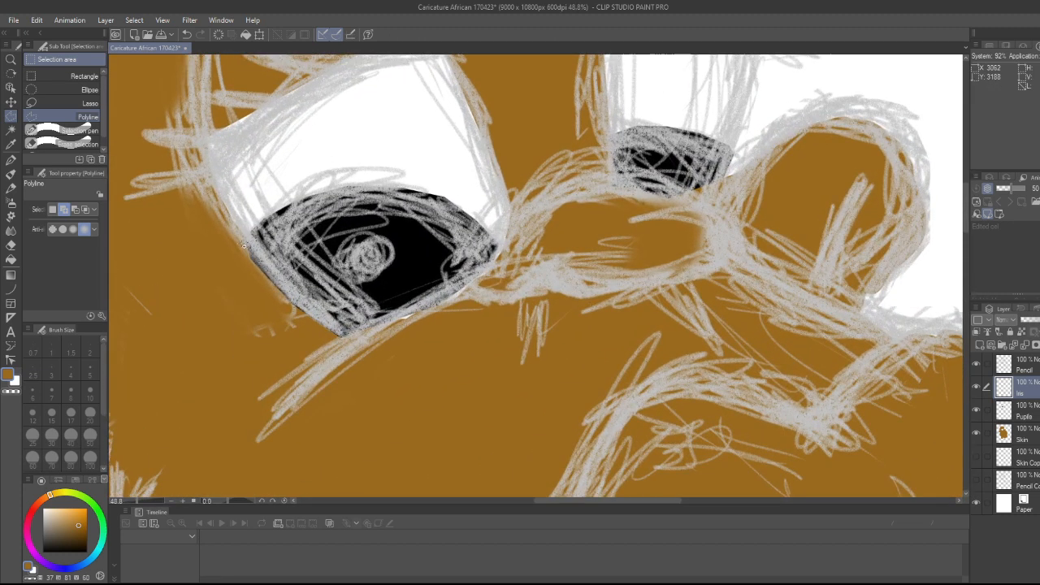
left_click_drag(61, 530, 16, 491)
key("b")
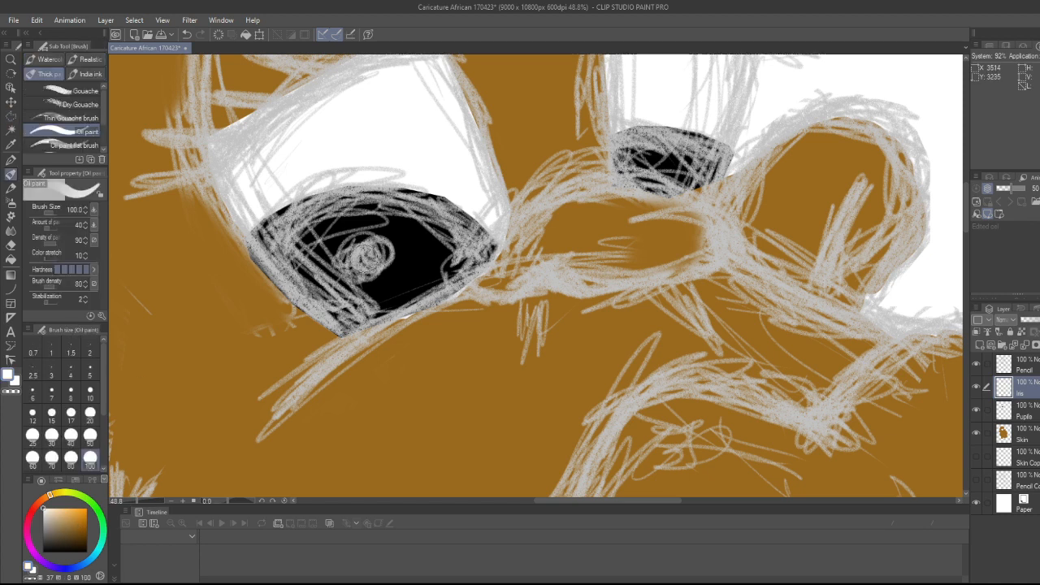
mouse_move(362, 255)
left_mouse_down()
mouse_move(357, 248)
mouse_move(368, 251)
mouse_move(360, 260)
left_mouse_up()
mouse_move(637, 174)
left_mouse_down()
mouse_move(627, 177)
mouse_move(639, 180)
mouse_move(643, 153)
left_mouse_up()
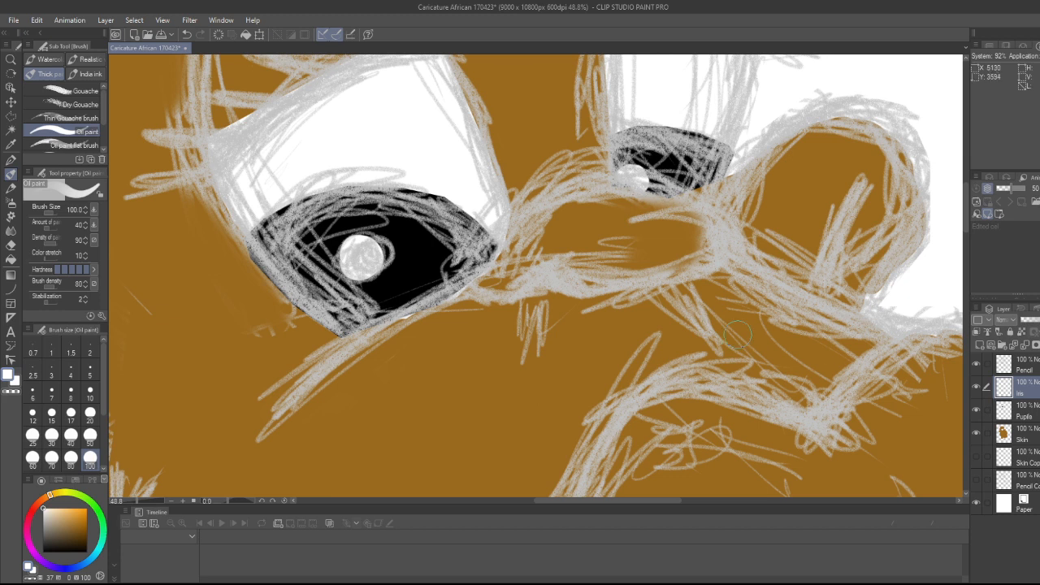
Add a new layer named Lips directly above the Iris layer
scroll(653, 270, "down", 2)
scroll(653, 271, "down", 4)
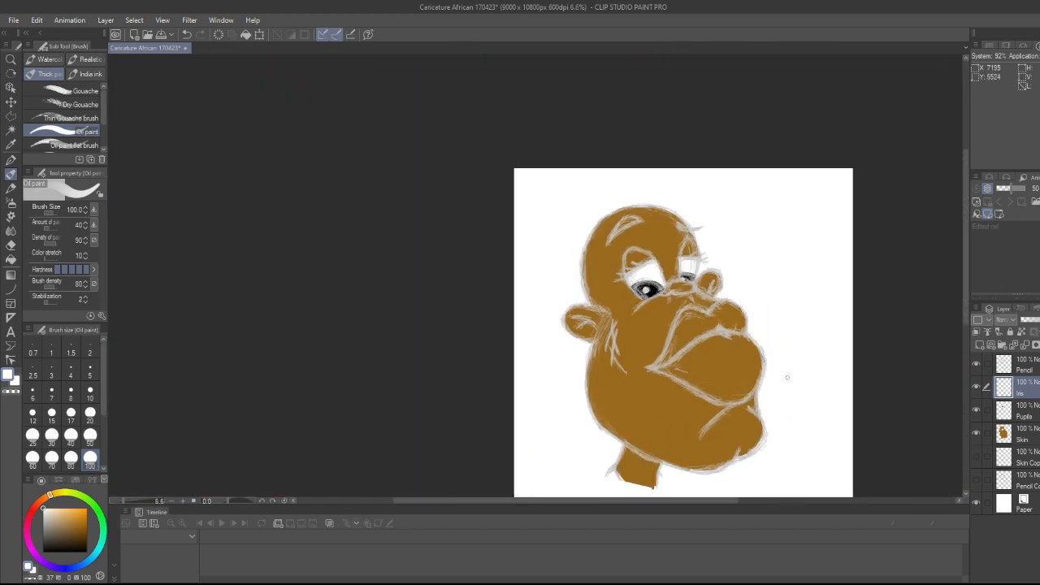
scroll(725, 207, "up", 4)
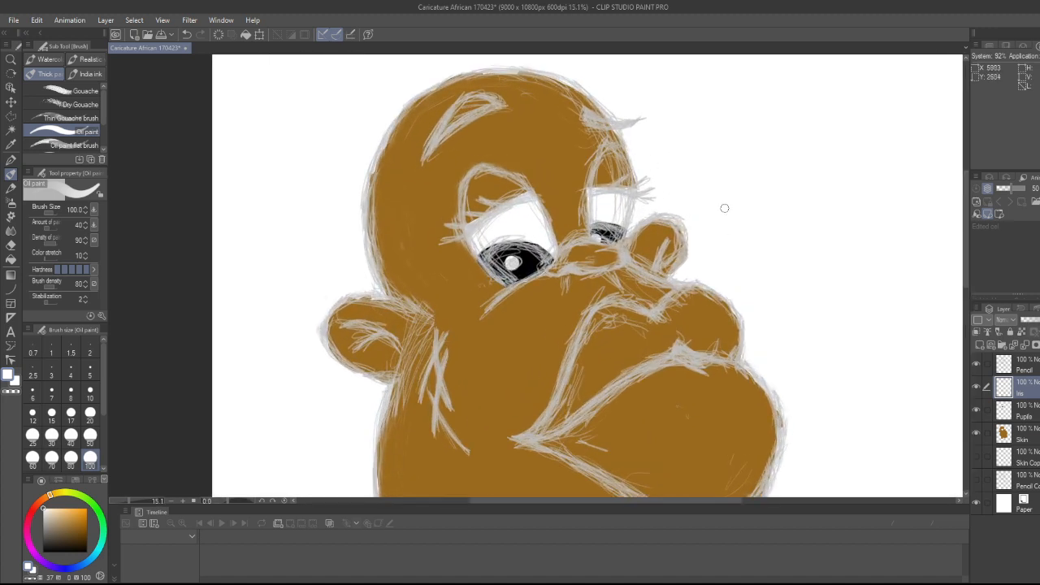
scroll(717, 247, "down", 3)
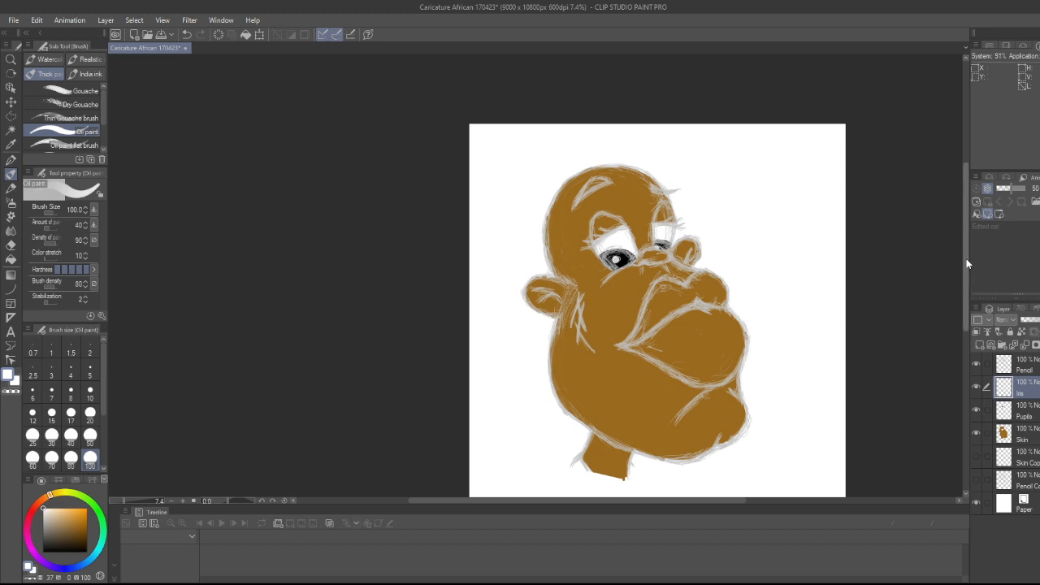
scroll(967, 276, "down", 4)
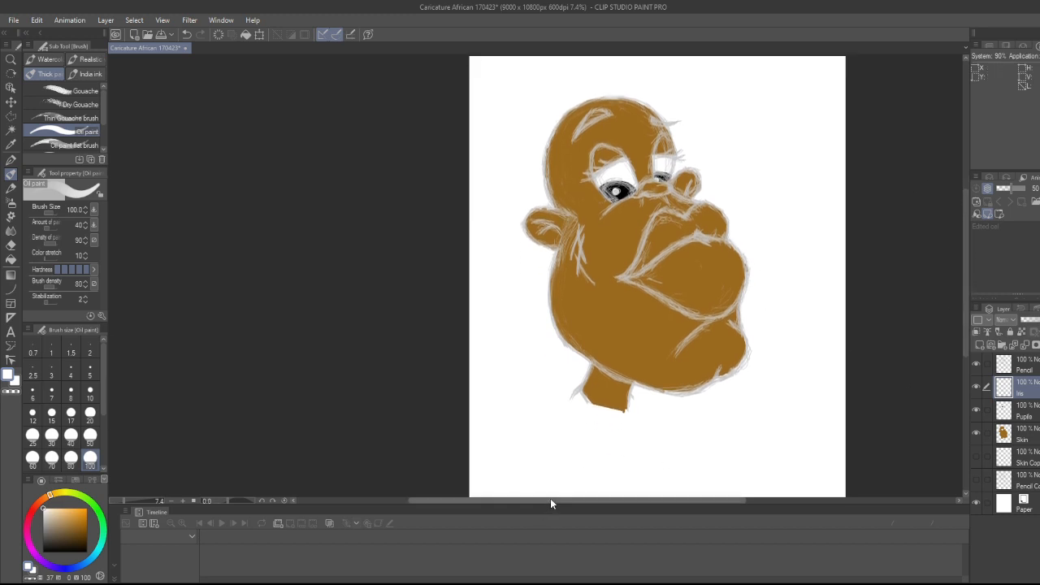
left_click_drag(550, 498, 593, 501)
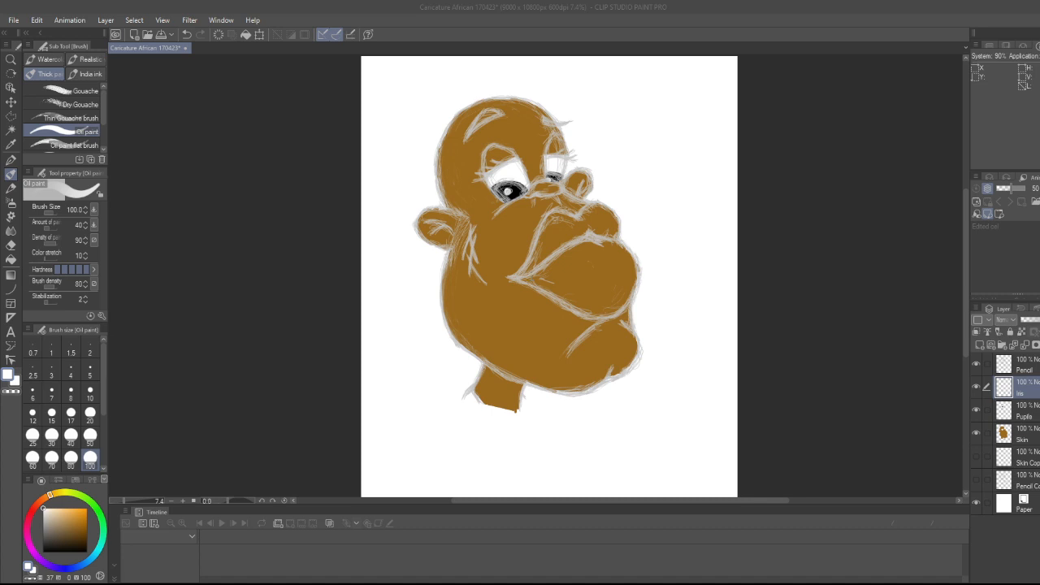
key("Return")
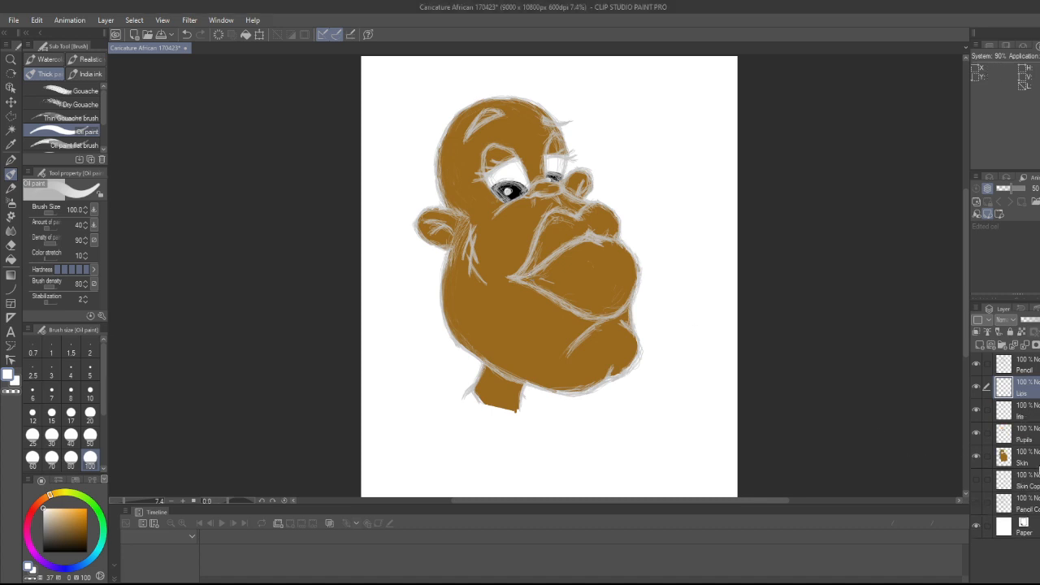
Pick a light orange drawing colour with hue 37, saturation 62 and brightness 100, and make the Lips layer active
left_click(1037, 460)
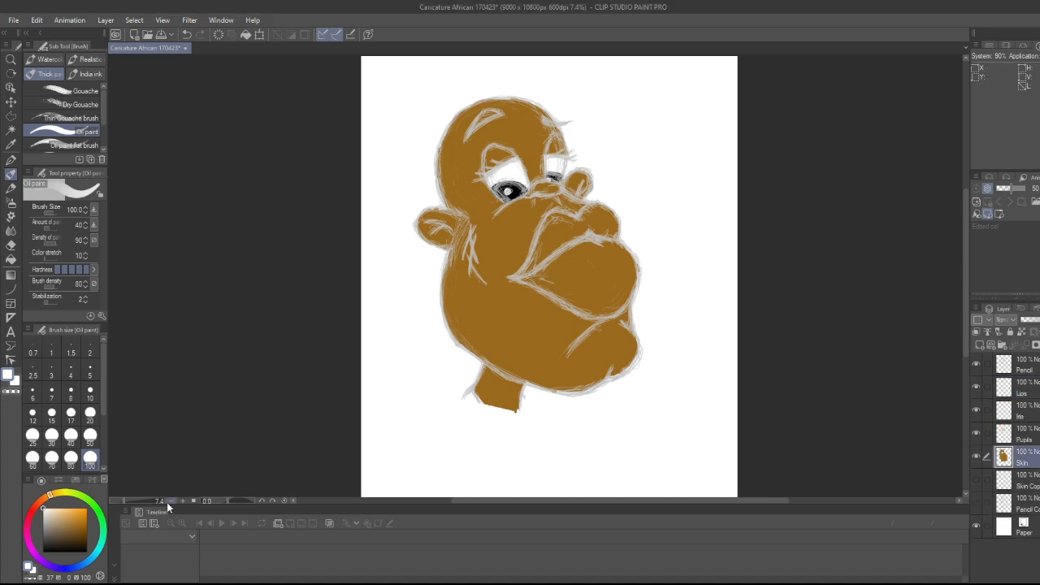
left_click(65, 511)
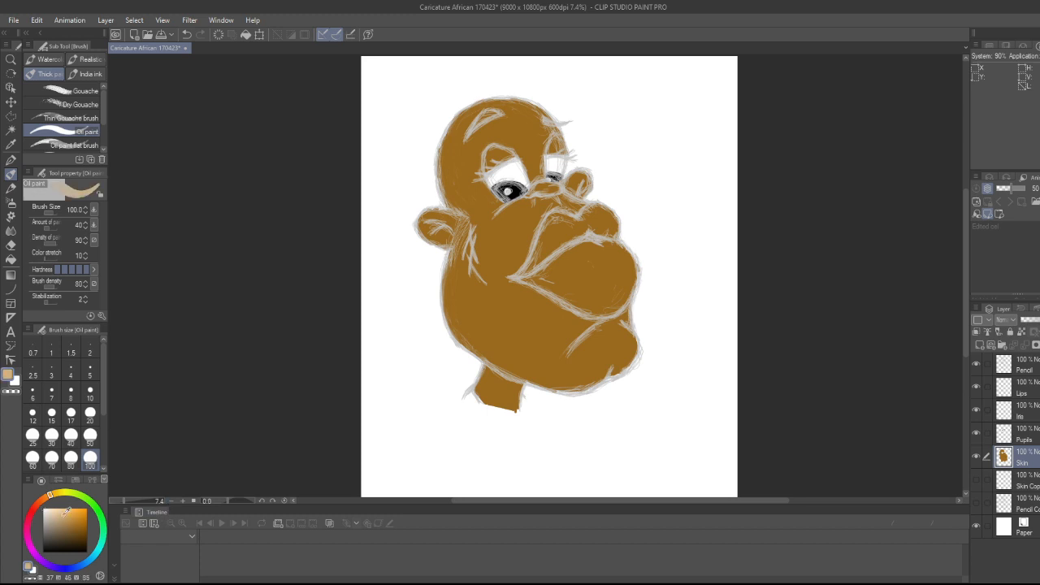
left_click_drag(68, 510, 73, 501)
left_click(1026, 394)
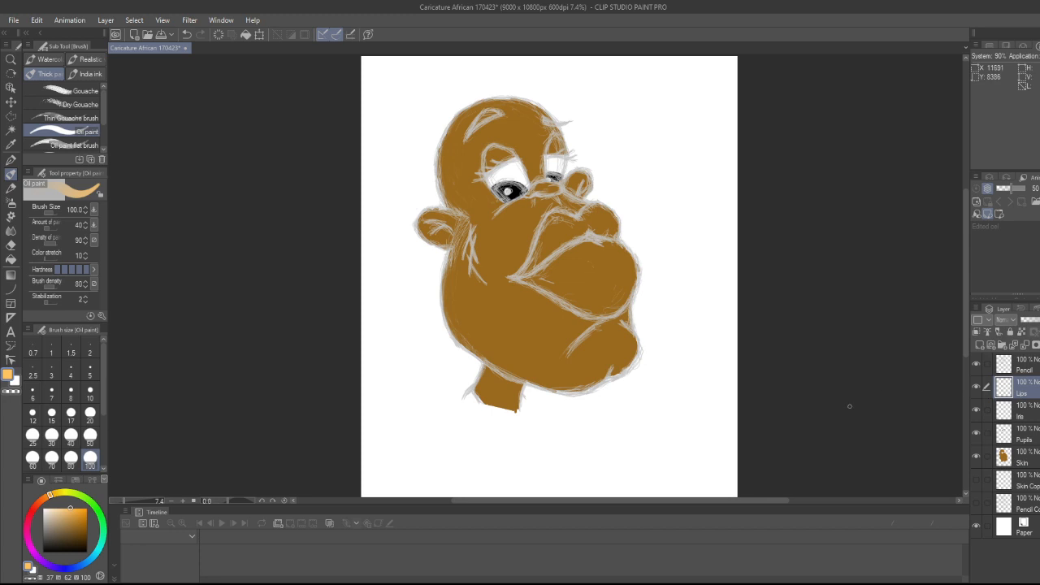
key("g")
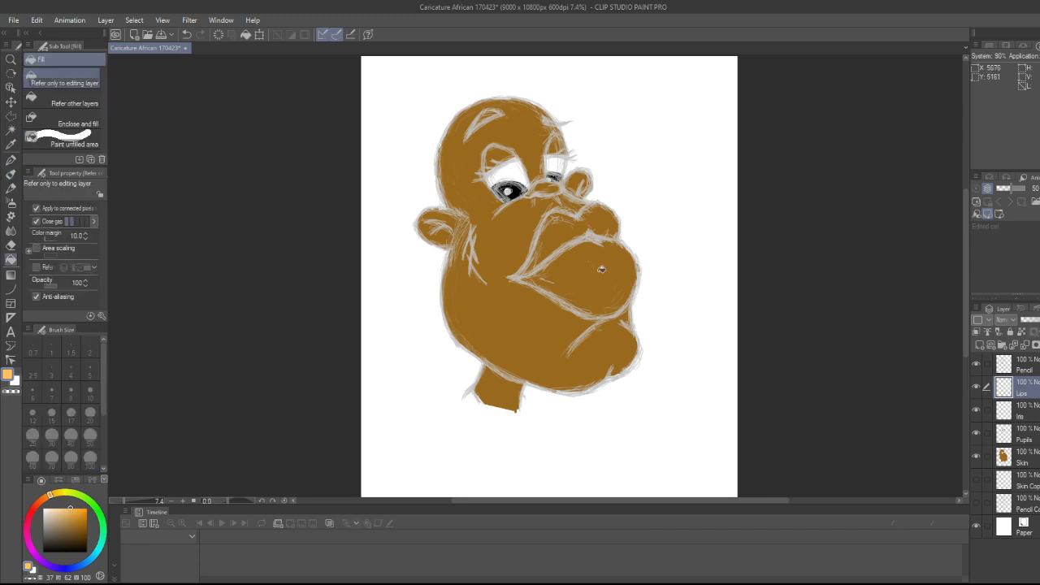
On the Lips layer, outline the lips' half nearest the mouth corner with a polyline selection, fill it light orange, and deselect
scroll(490, 262, "up", 3)
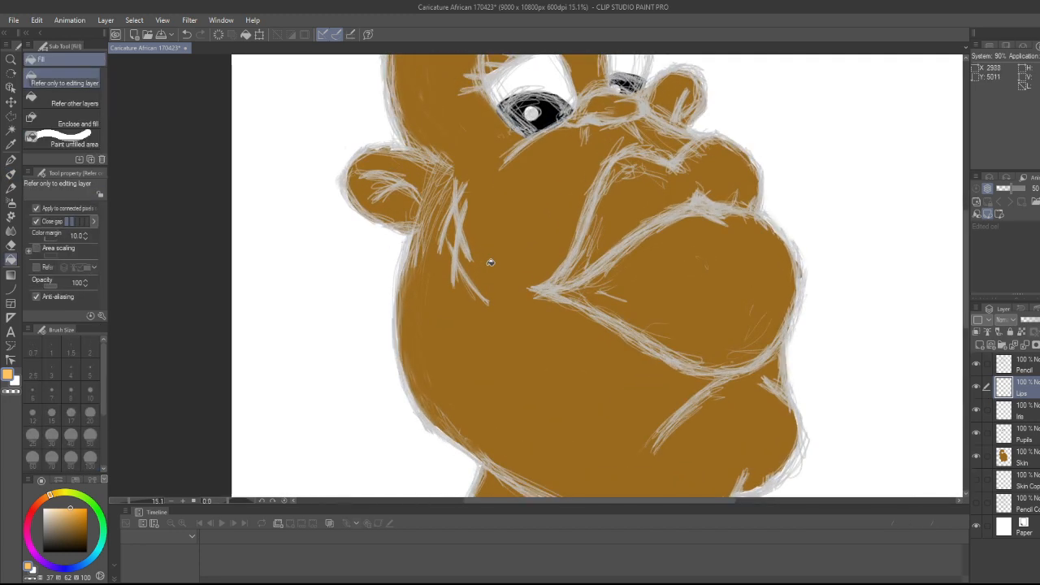
left_click(12, 117)
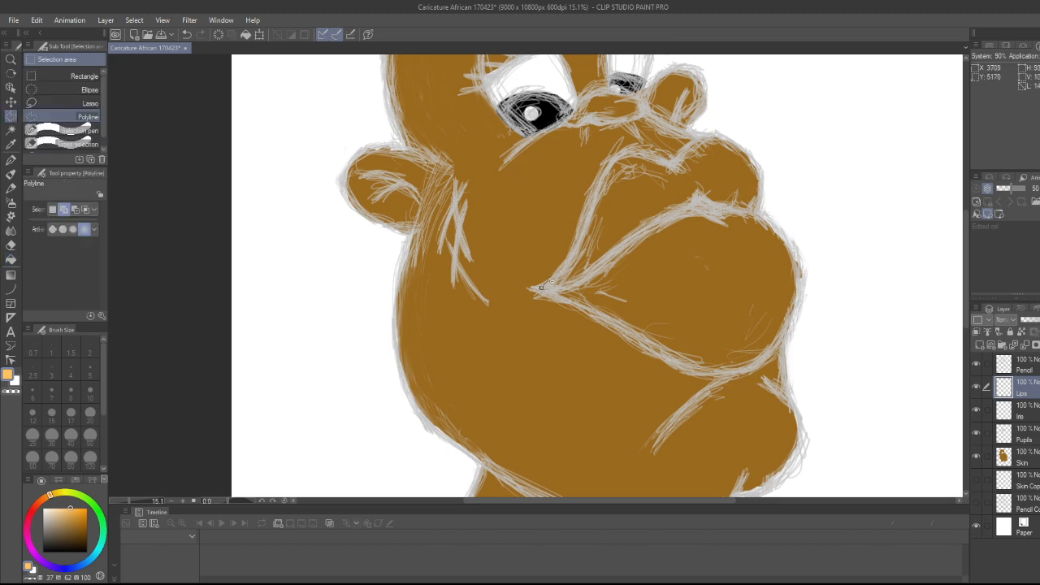
left_click(557, 273)
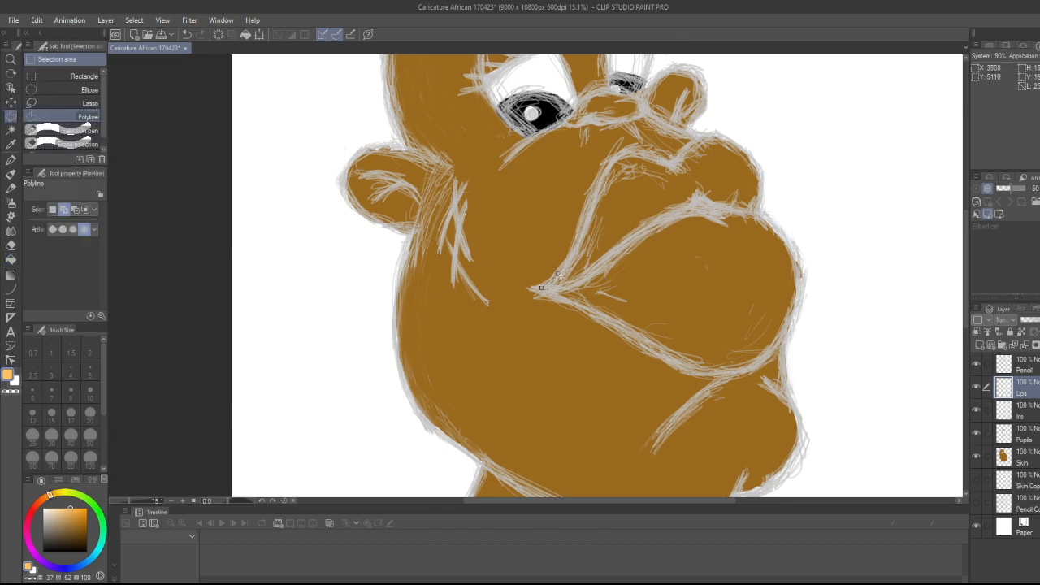
left_click(584, 222)
left_click(601, 171)
left_click(611, 160)
left_click(656, 160)
left_click(672, 167)
left_click(689, 209)
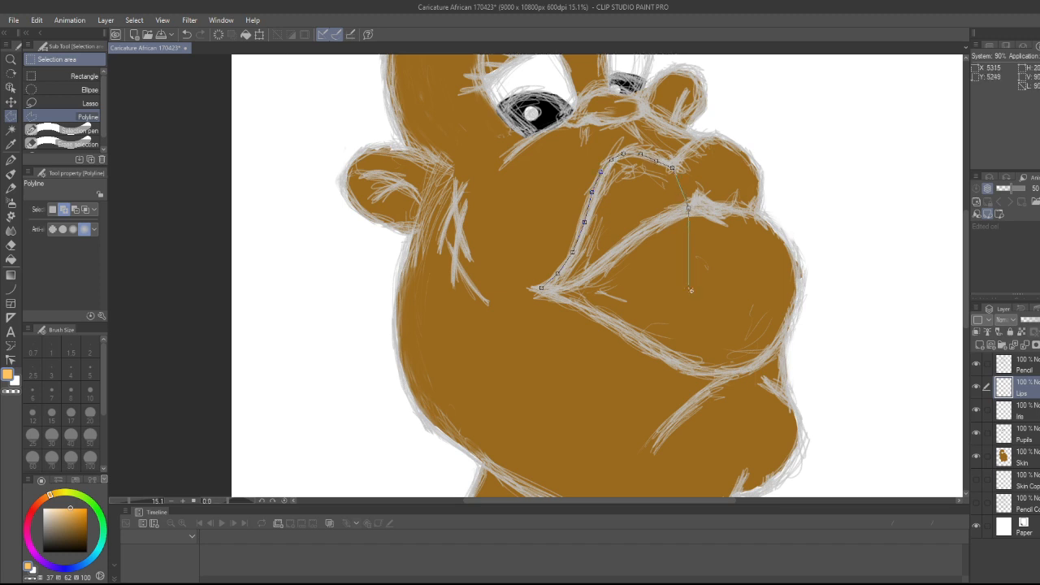
left_click(723, 369)
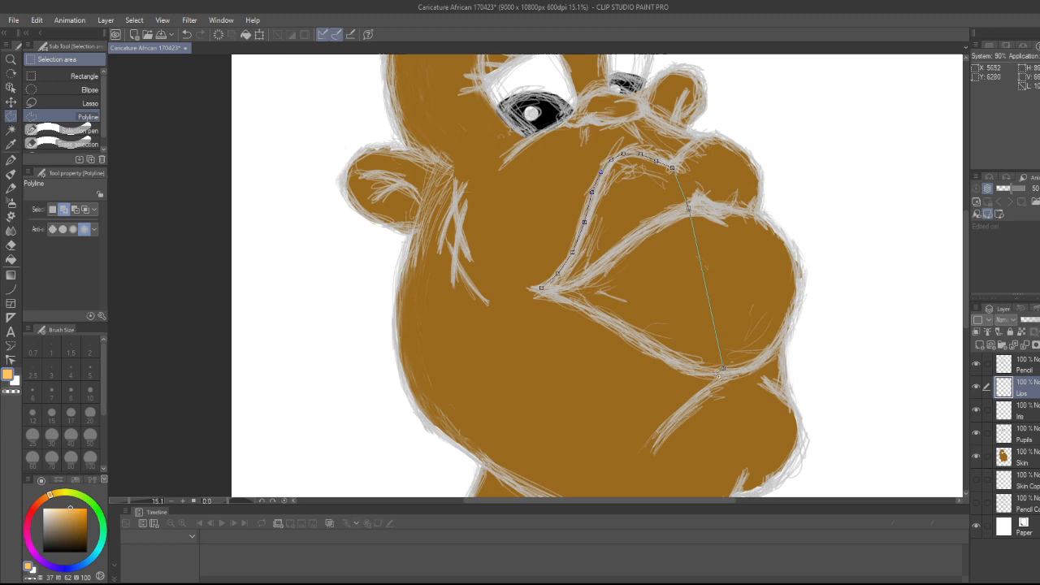
left_click(671, 361)
left_click(638, 340)
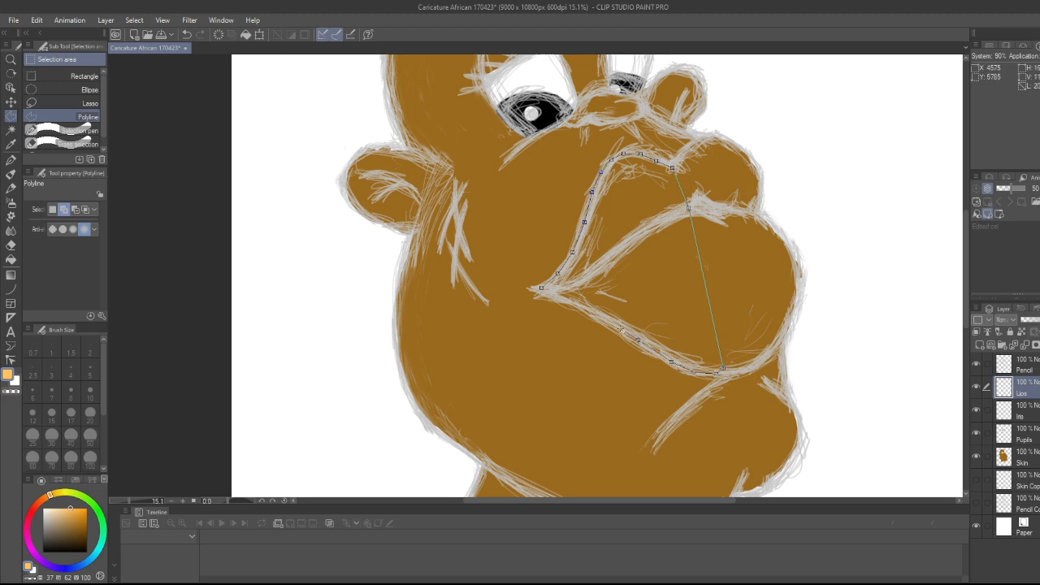
left_click(613, 325)
left_click(541, 288)
left_click(691, 391)
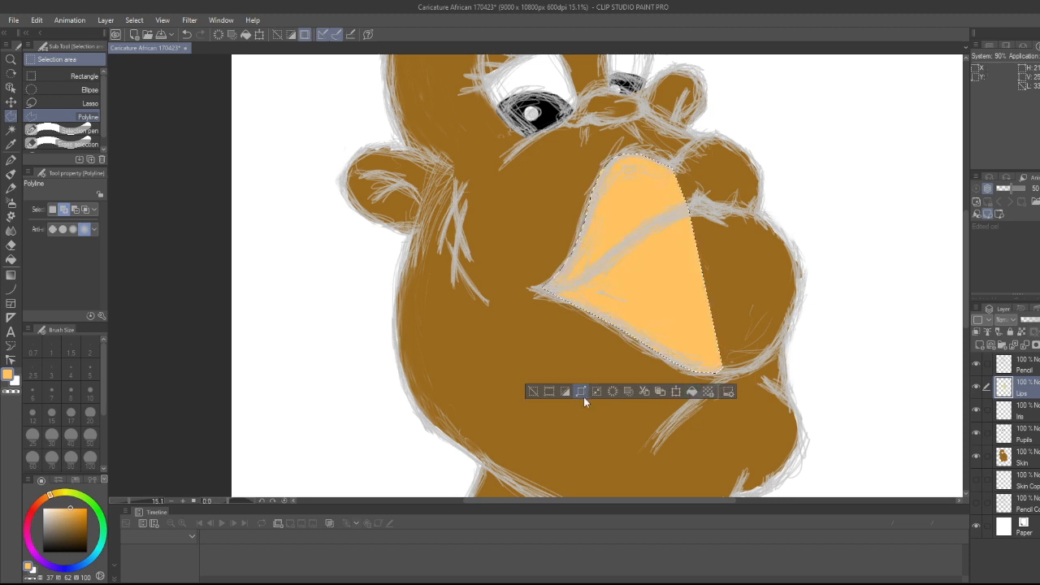
left_click(533, 392)
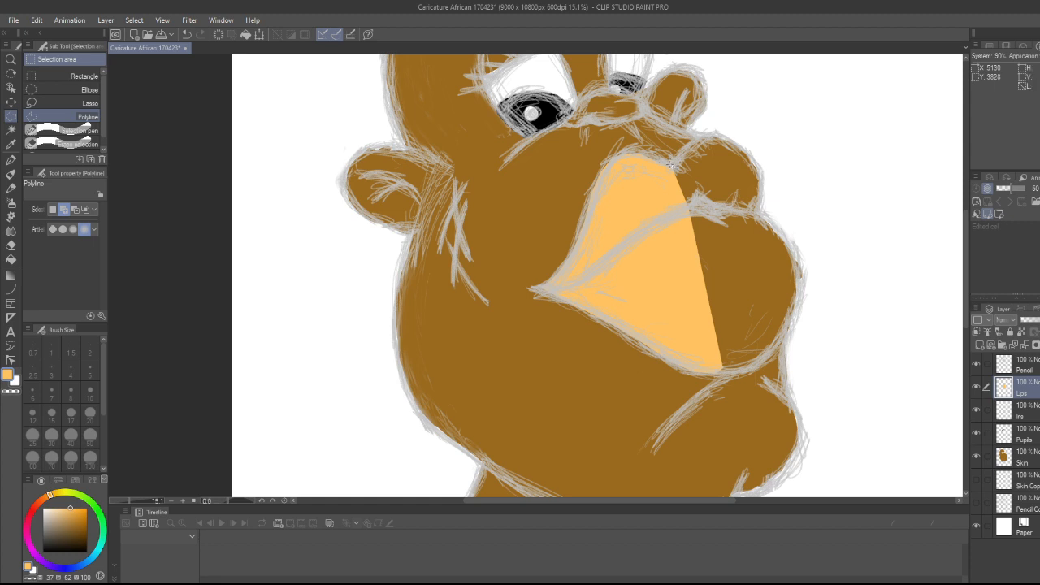
Outline the remaining outer half of both lips with a polyline selection overlapping the first fill, fill it light orange, and deselect
left_click(673, 165)
left_click(718, 137)
left_click(742, 148)
left_click(758, 211)
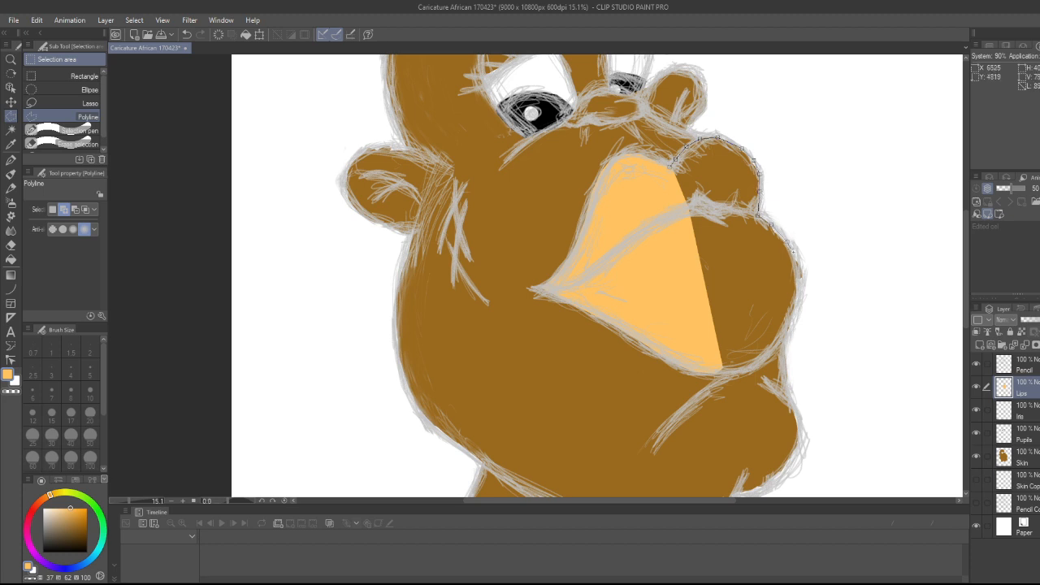
left_click(801, 272)
left_click(802, 289)
left_click(797, 306)
left_click(770, 351)
left_click(736, 367)
left_click(715, 373)
left_click(663, 317)
double_click(667, 169)
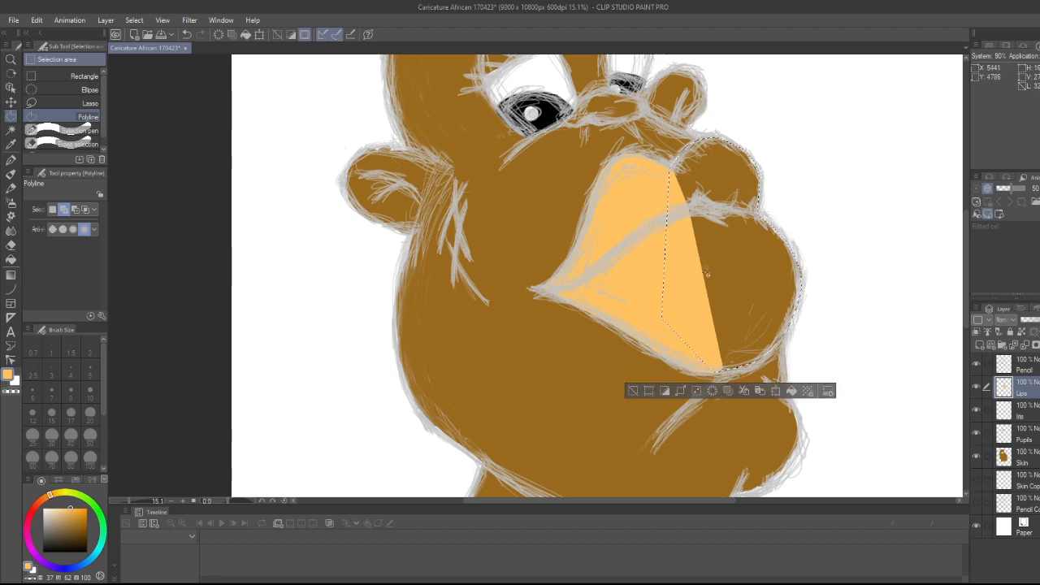
left_click(791, 391)
left_click(642, 394)
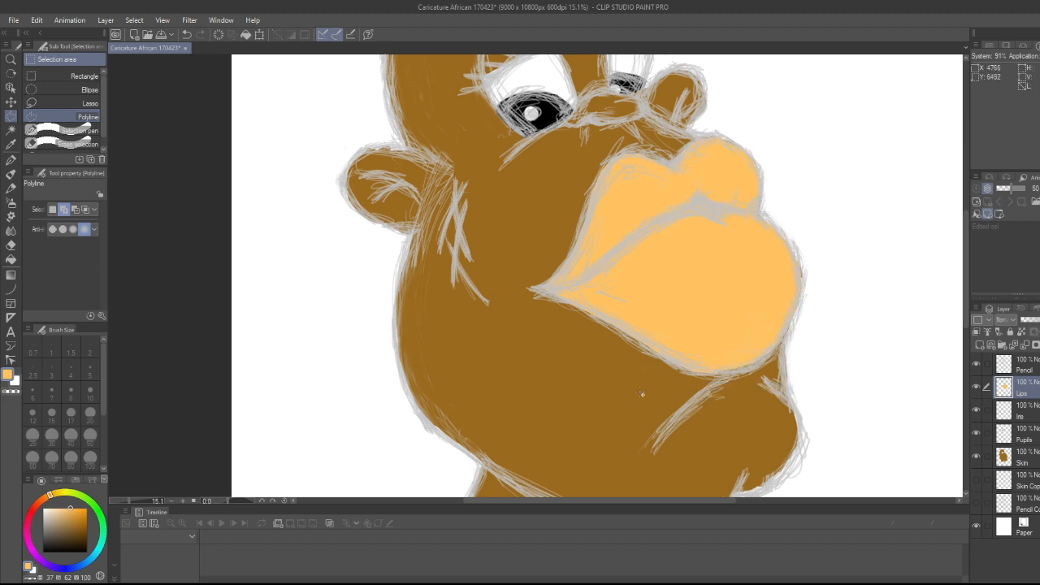
Try recolouring the lips with muted tan fills, including one with hue 37, saturation 60 and brightness 83, followed by a paler one
scroll(642, 394, "down", 3)
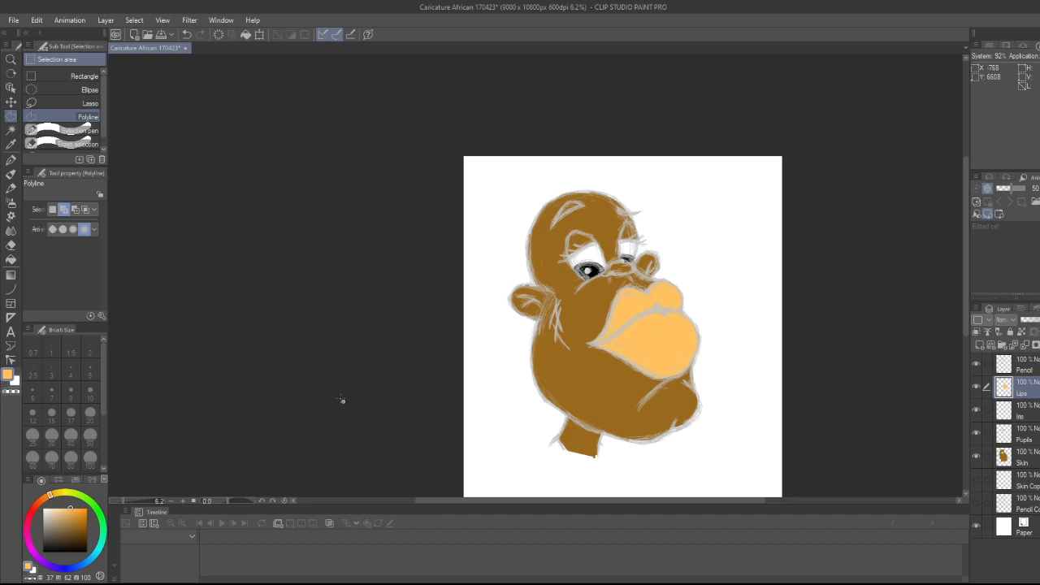
left_click(73, 512)
key("g")
key("g")
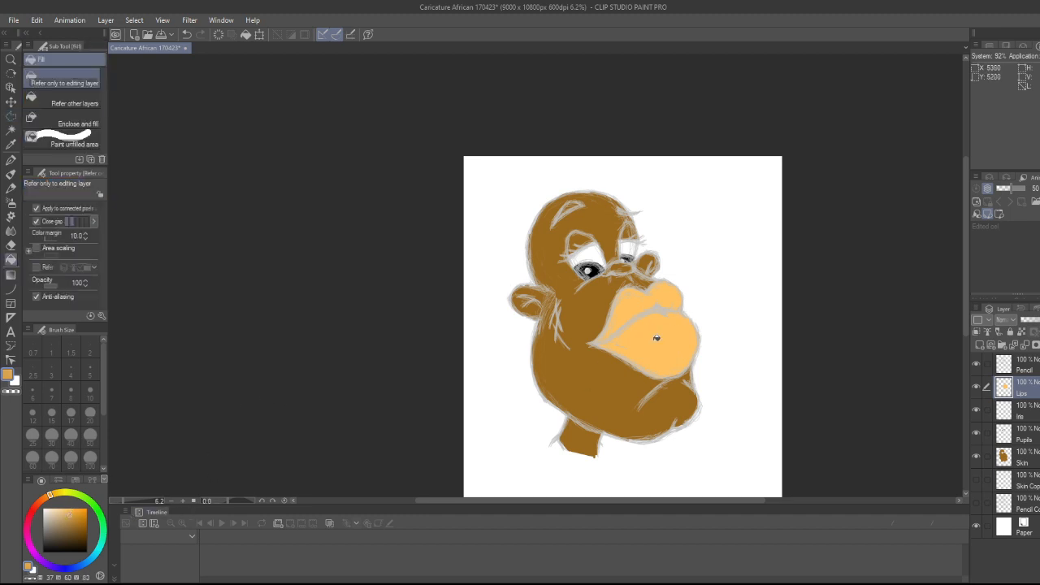
left_click(637, 299)
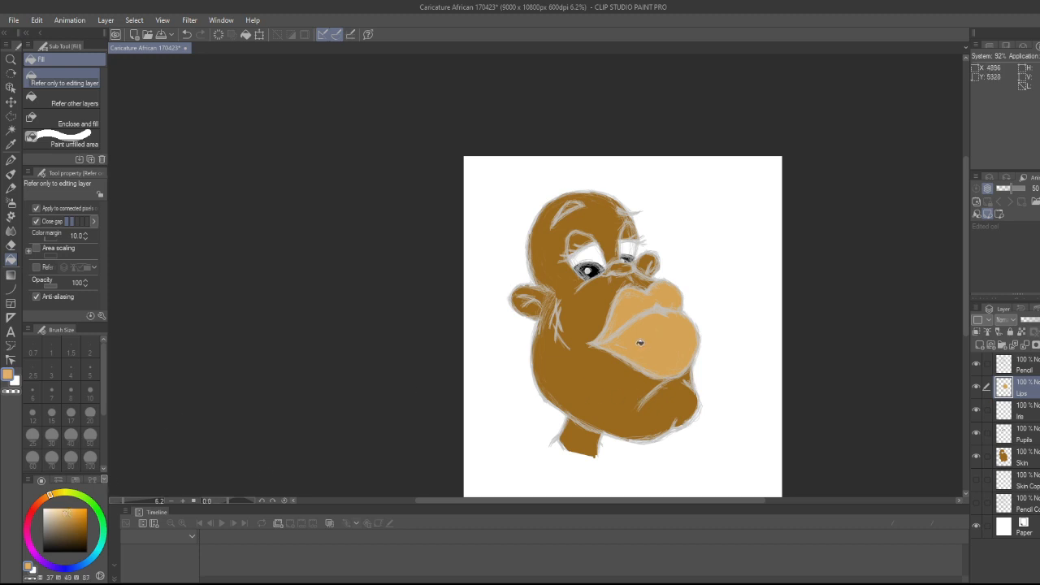
left_click(674, 382)
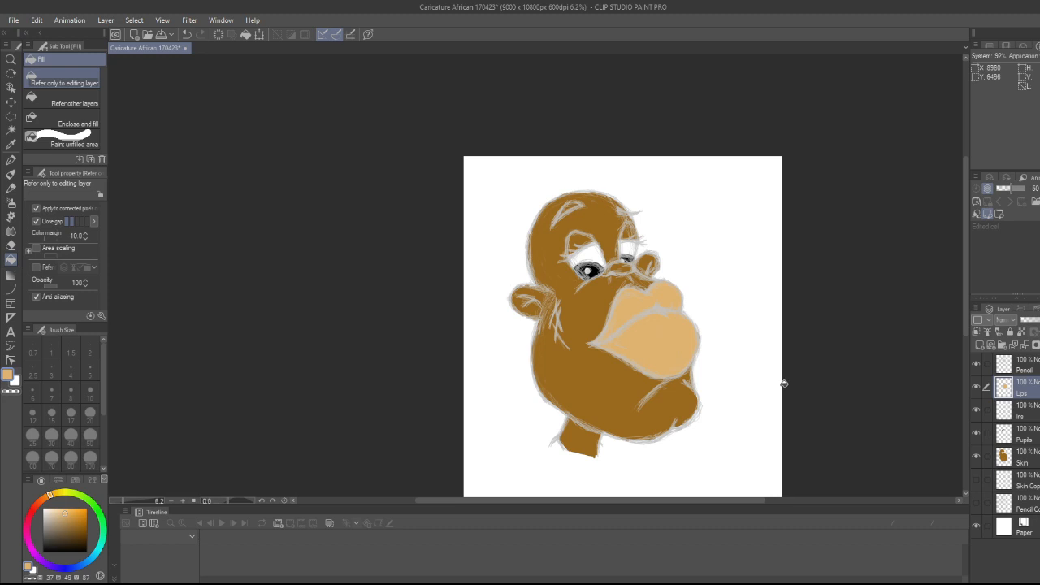
Refill the lips with a deeper golden brown of hue 37, saturation 69 and brightness 77
left_click(78, 516)
left_click(626, 337)
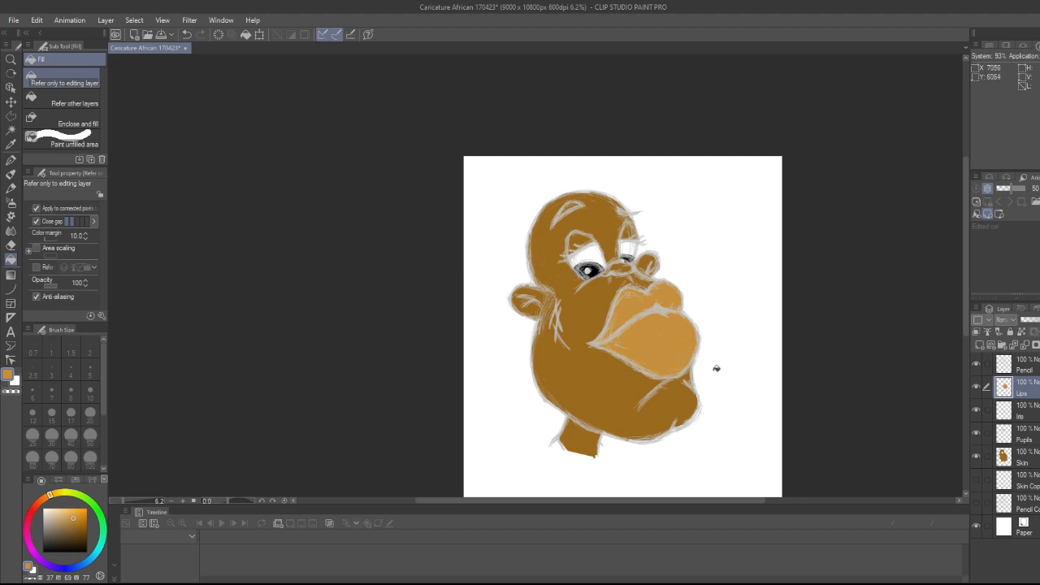
scroll(667, 325, "up", 3)
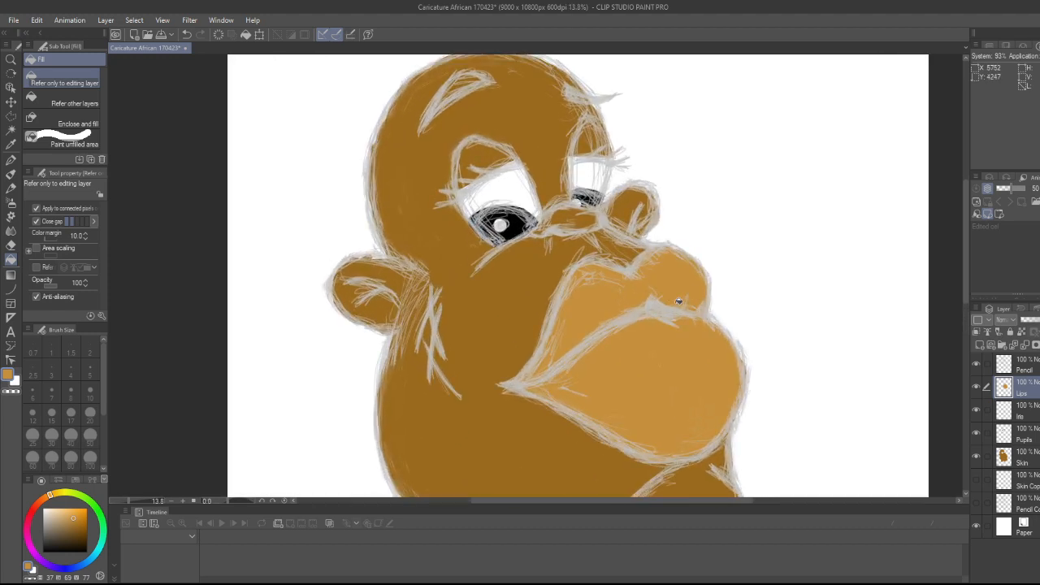
Add a new skin shading layer directly above the Skin layer
scroll(679, 301, "down", 3)
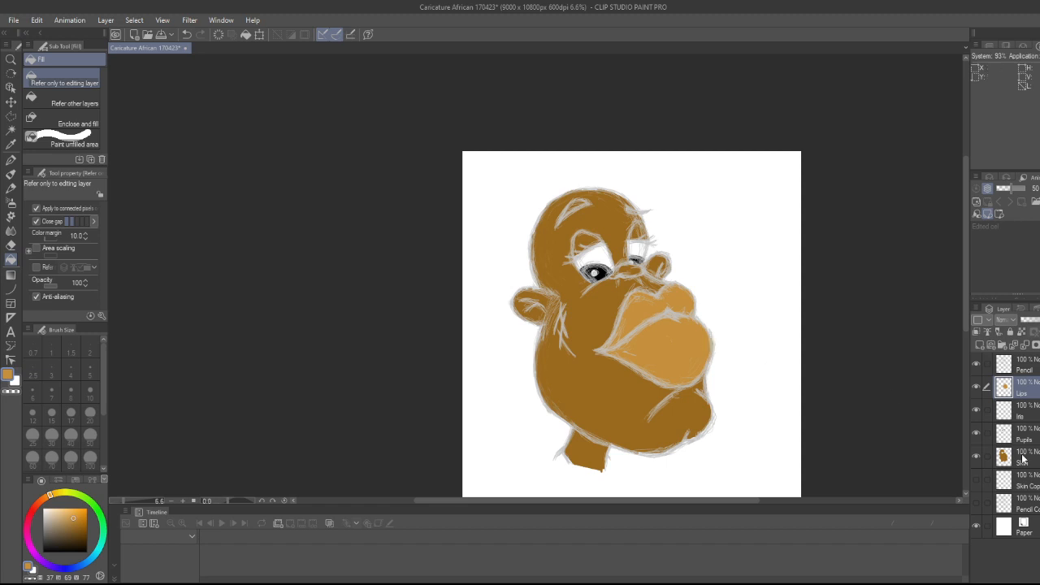
scroll(630, 323, "up", 1)
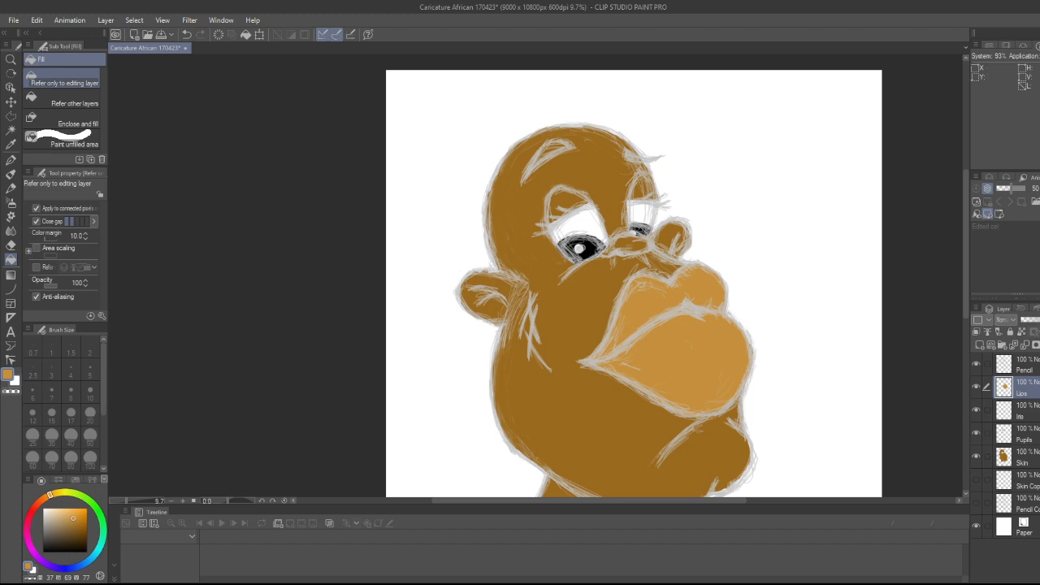
left_click(1027, 457)
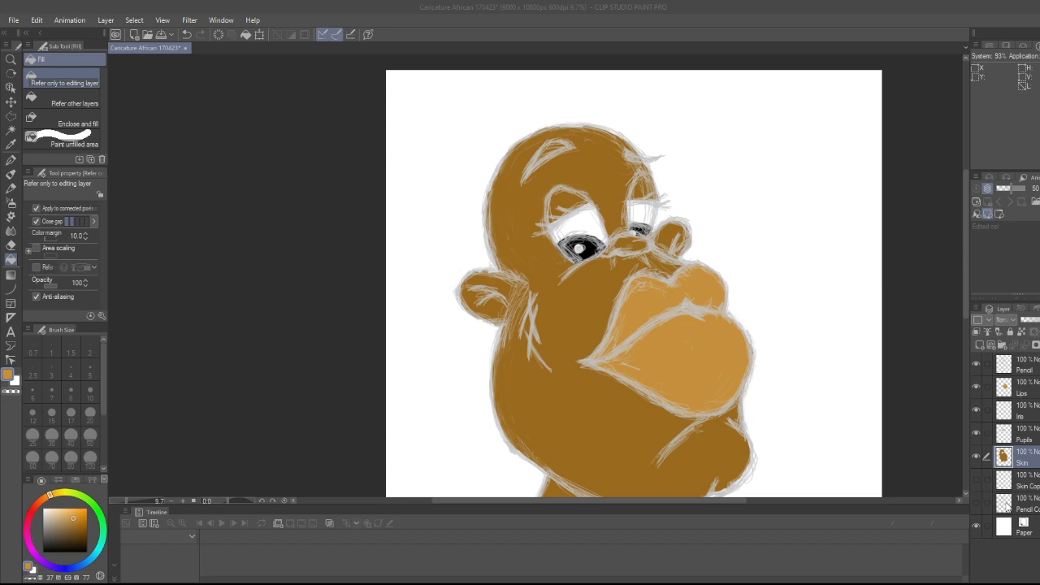
key("Return")
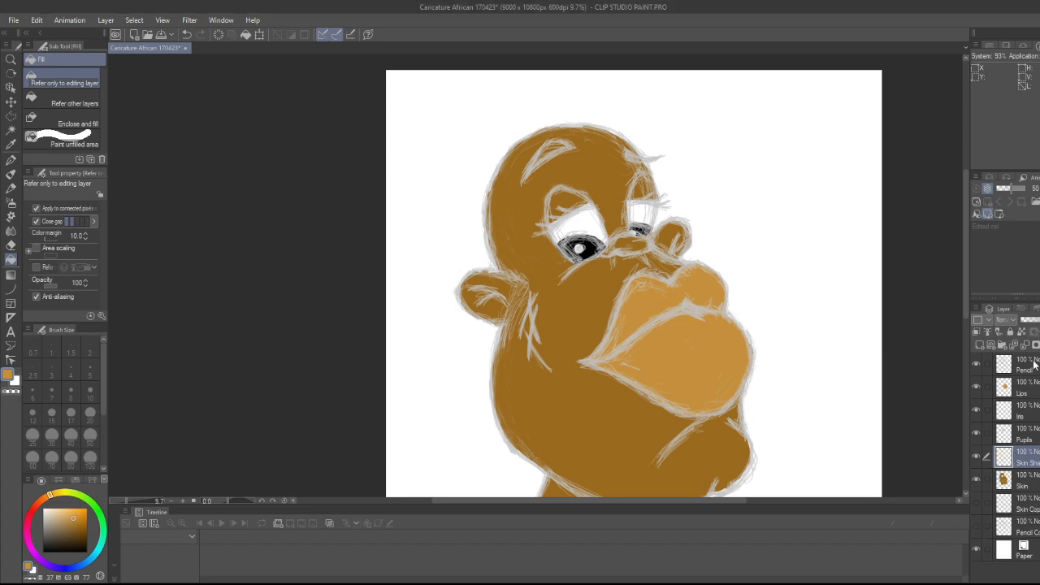
Add a new eyebrow layer directly above the Lips layer
left_click(1022, 391)
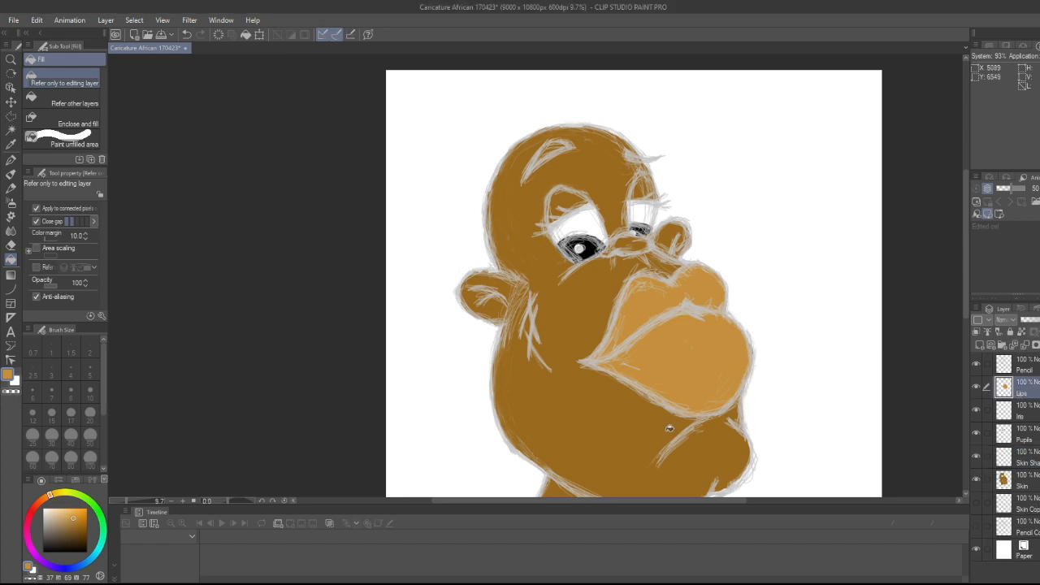
scroll(669, 428, "down", 1)
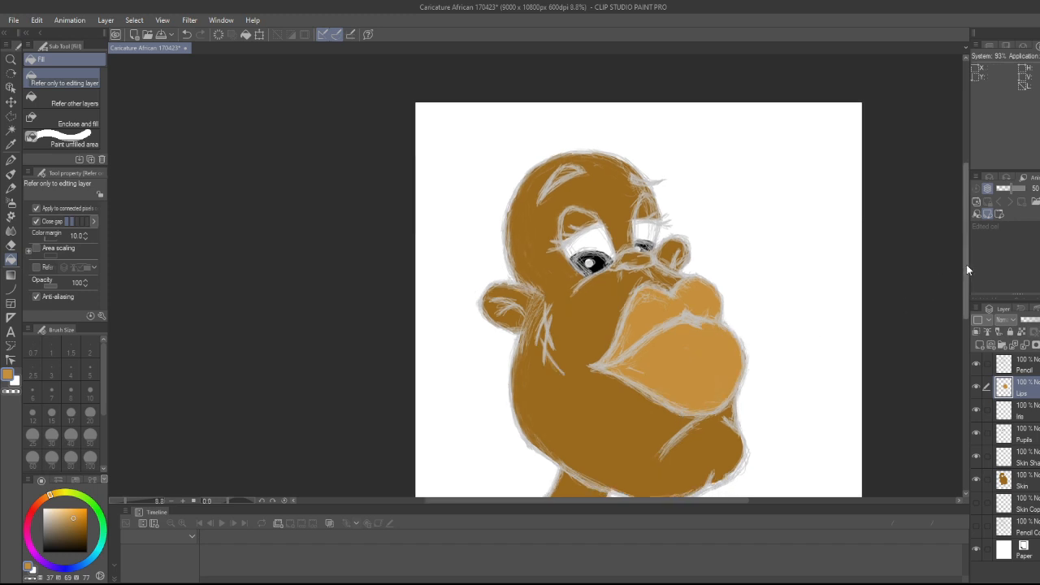
left_click_drag(966, 264, 959, 290)
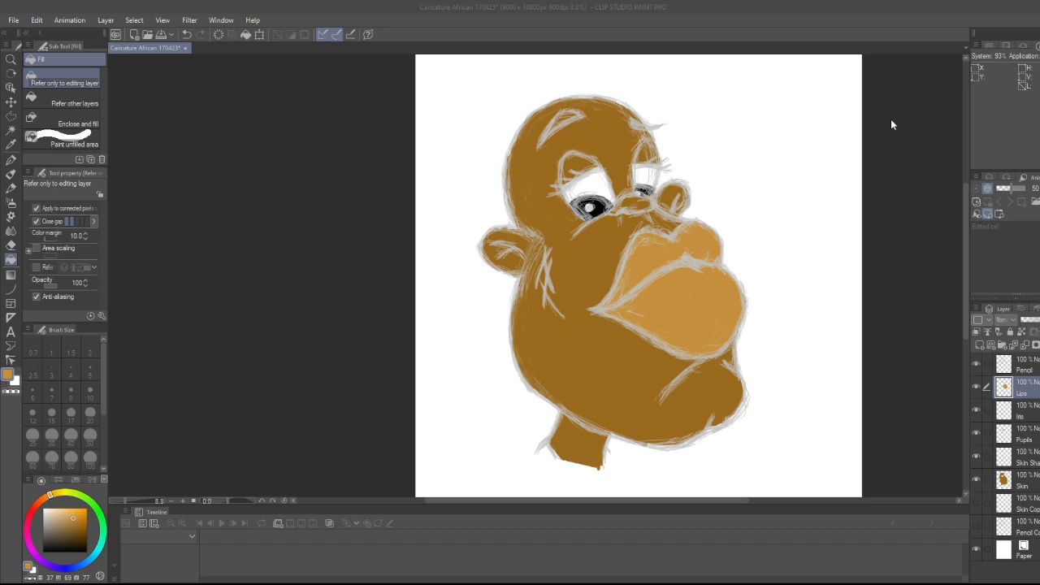
key("Return")
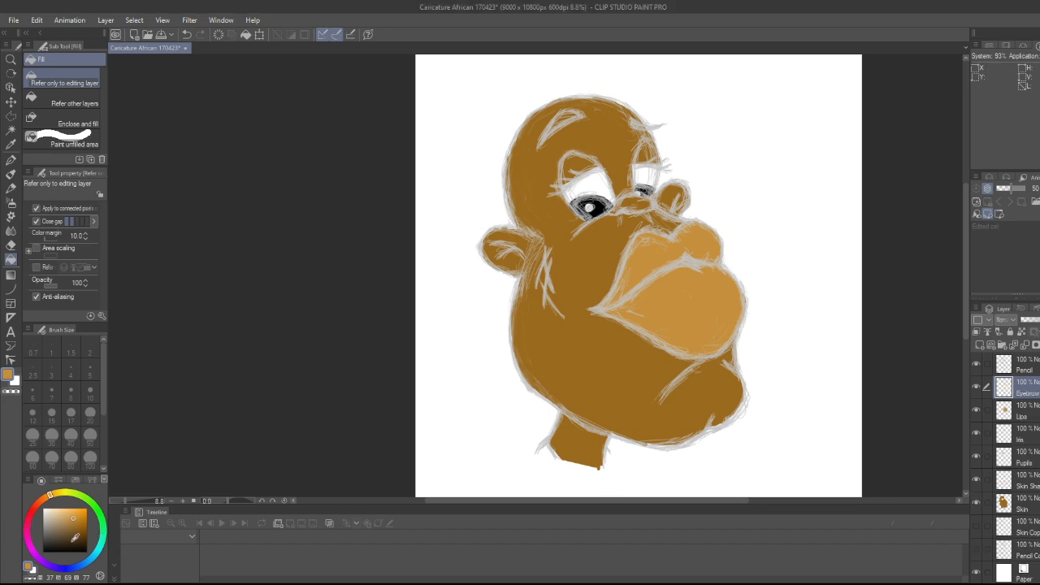
On the eyebrow layer, outline the near eyebrow with a polyline selection, fill it black, and deselect
left_click_drag(56, 528, 26, 568)
scroll(638, 130, "up", 7)
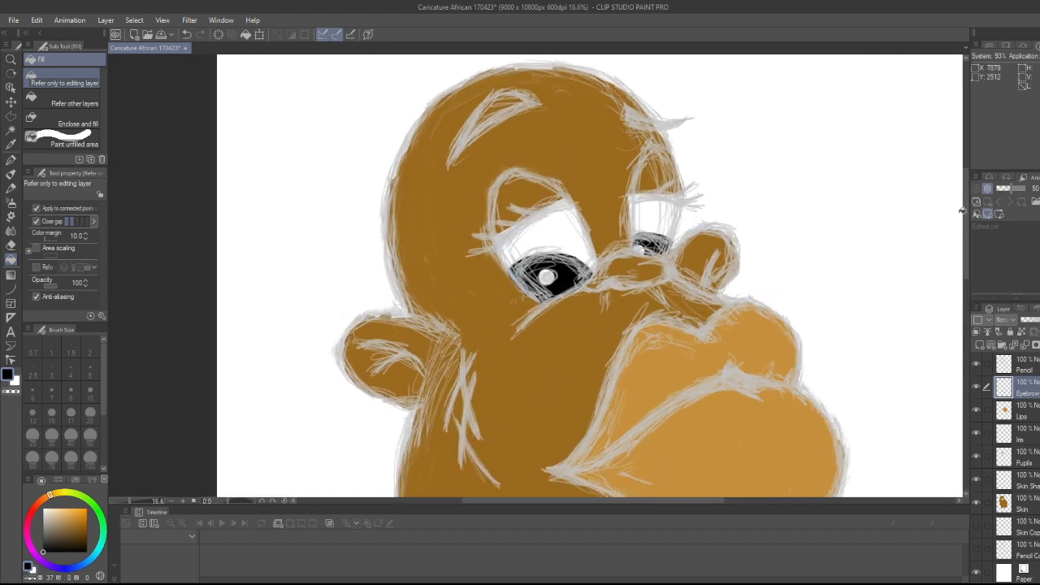
left_click_drag(967, 247, 965, 223)
scroll(553, 194, "up", 4)
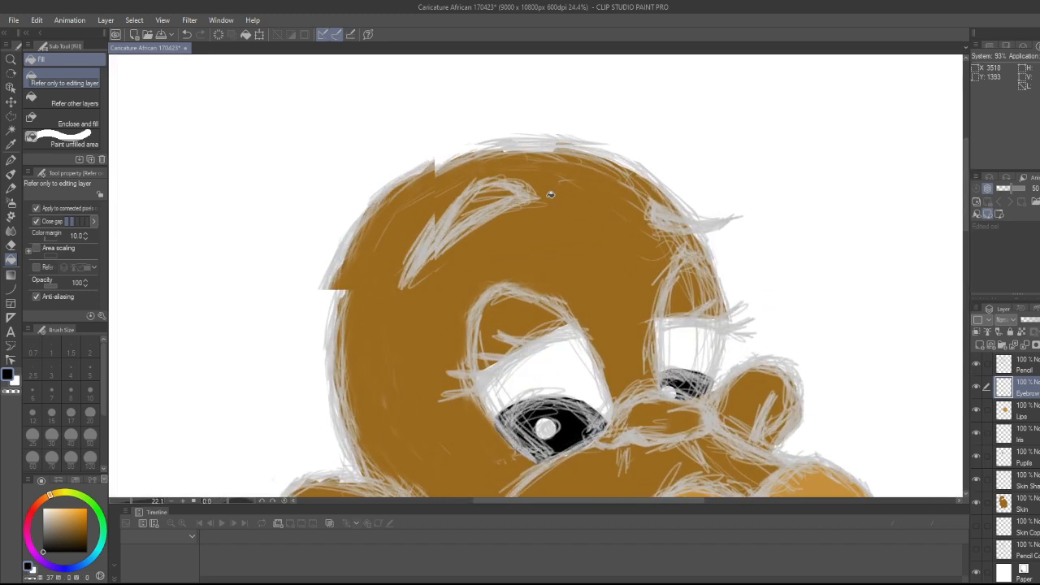
left_click(10, 116)
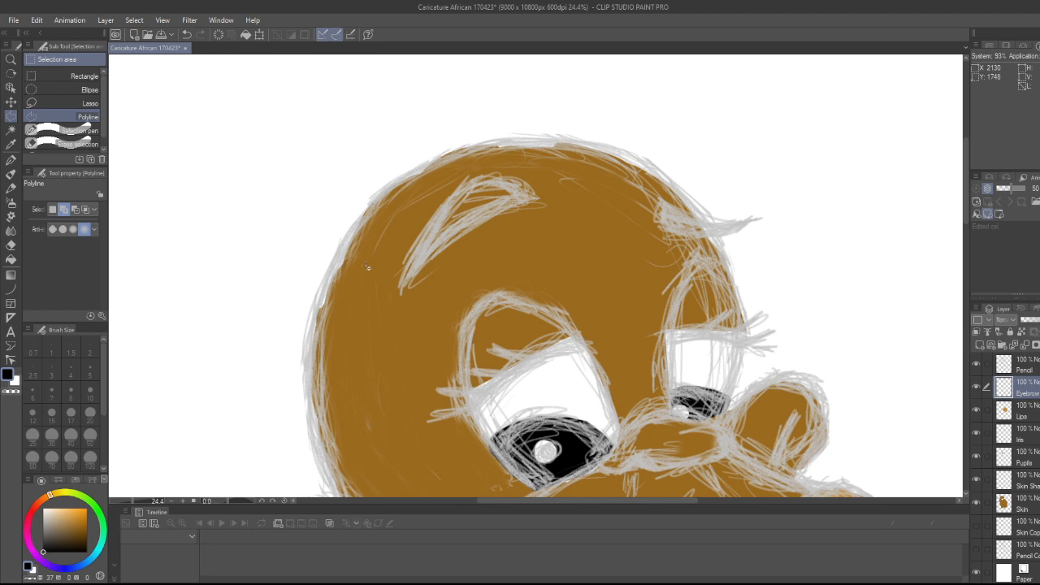
left_click(400, 290)
left_click(418, 270)
left_click(441, 252)
left_click(464, 235)
left_click(493, 219)
left_click(515, 208)
left_click(540, 198)
left_click(540, 188)
left_click(529, 177)
left_click(514, 170)
left_click(490, 166)
left_click(472, 173)
left_click(455, 186)
left_click(436, 209)
left_click(416, 241)
left_click(393, 284)
left_click(389, 304)
left_click(402, 289)
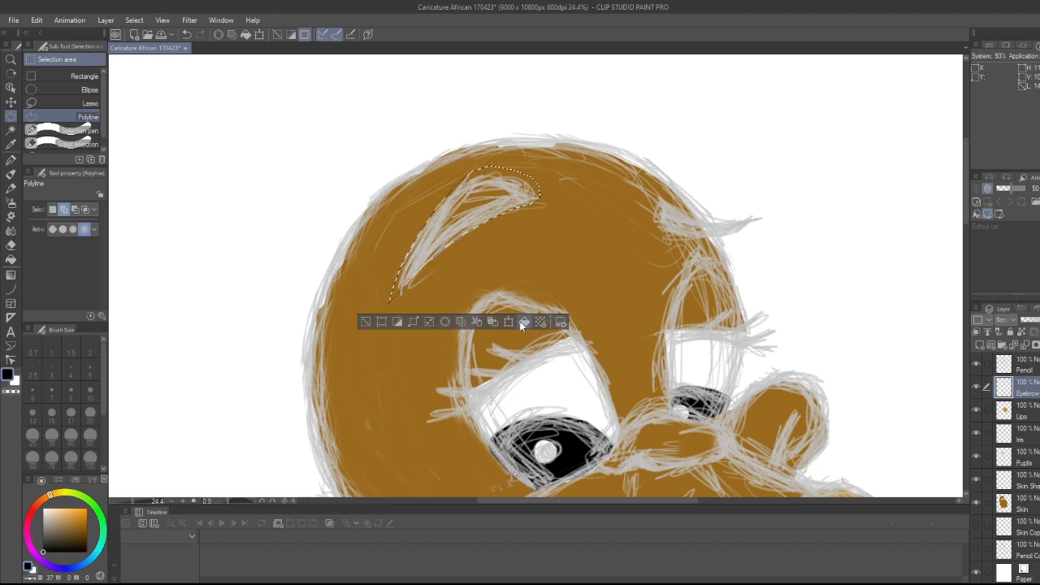
left_click(524, 322)
left_click(373, 323)
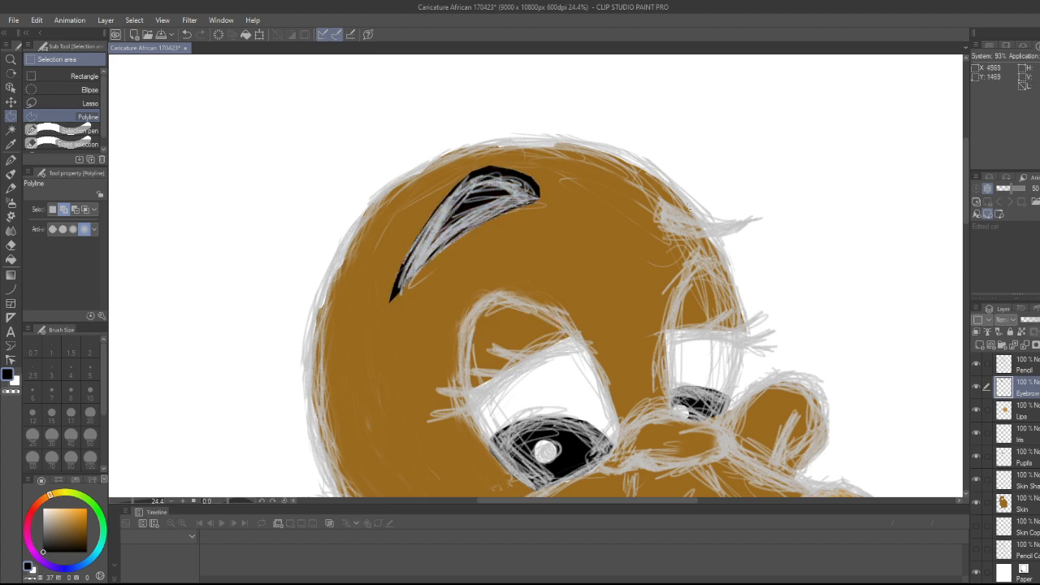
Outline the far eyebrow at the forehead's edge with a polyline selection, fill it black, and deselect
left_click(658, 198)
left_click(659, 228)
left_click(667, 235)
left_click(683, 238)
left_click(699, 240)
left_click(717, 240)
left_click(735, 235)
left_click(752, 225)
left_click(763, 210)
left_click(724, 221)
left_click(703, 216)
left_click(679, 209)
left_click(659, 199)
left_click(766, 260)
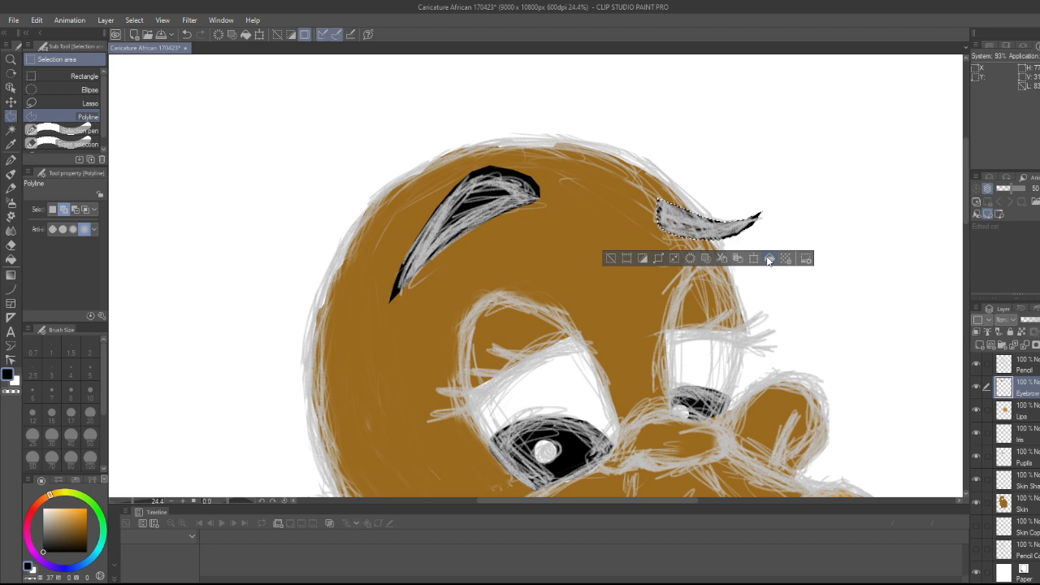
left_click(616, 259)
Sample the lips' golden brown from the Lips layer, and make the skin shading layer active
scroll(634, 316, "down", 4)
scroll(636, 337, "down", 6)
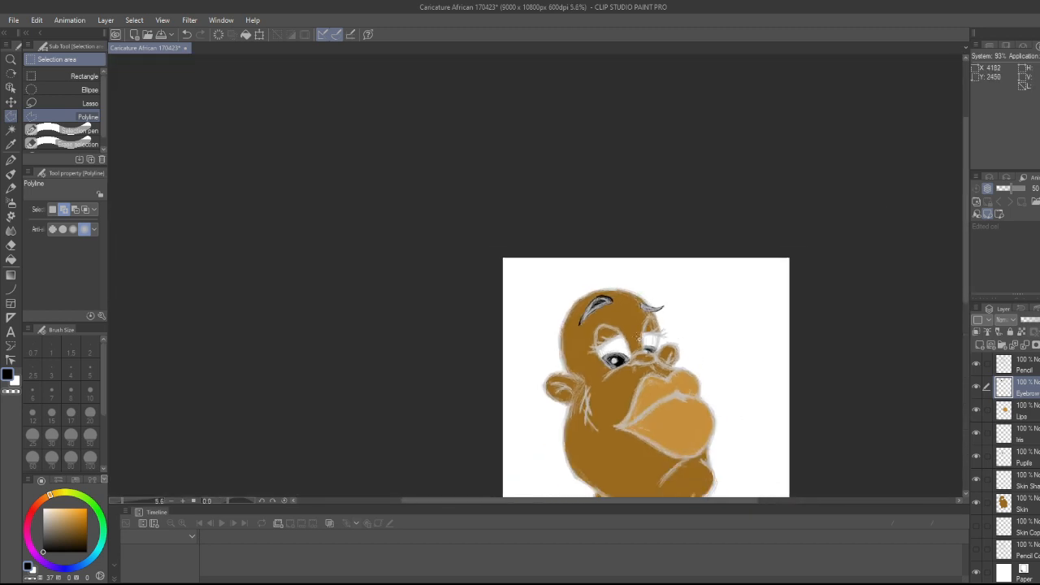
left_click_drag(967, 244, 969, 313)
left_click_drag(653, 506, 692, 503)
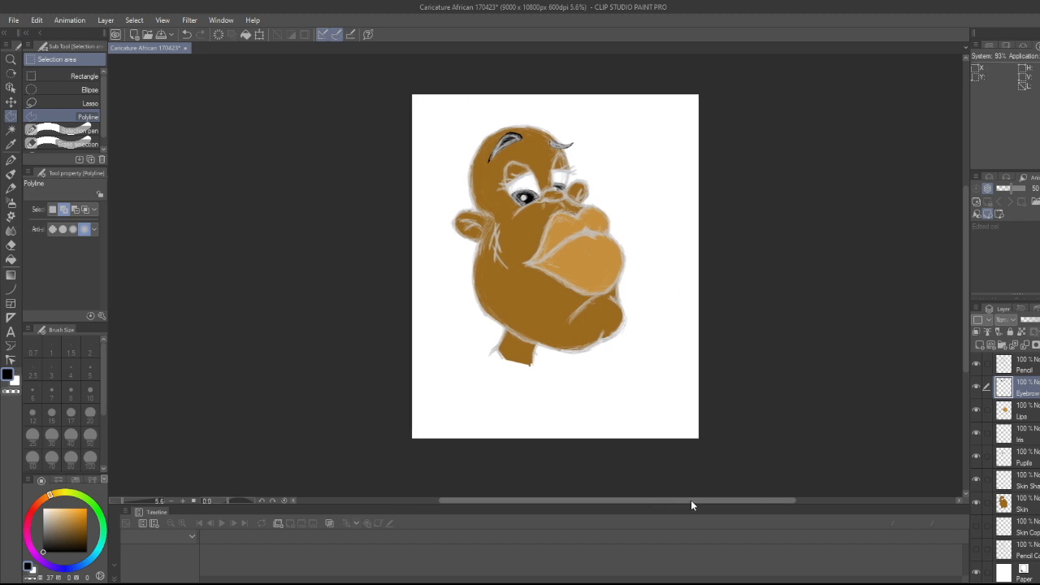
scroll(715, 143, "up", 2)
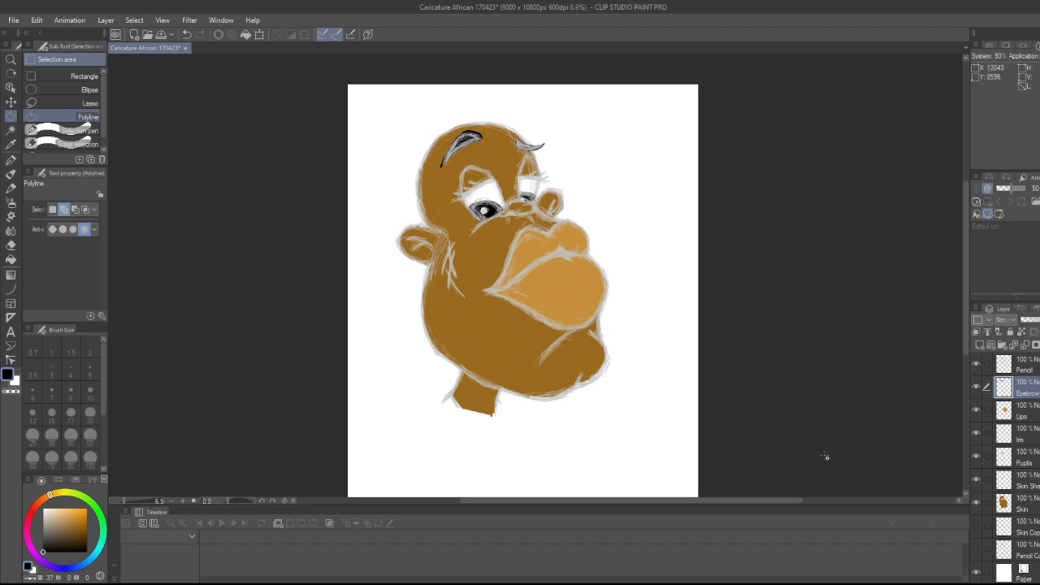
left_click(1017, 416)
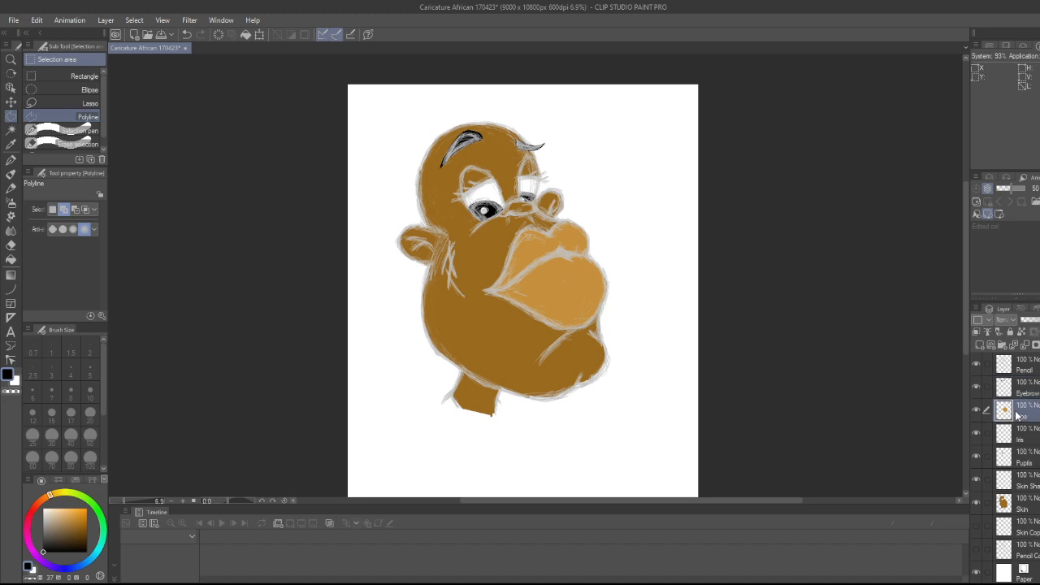
key("i")
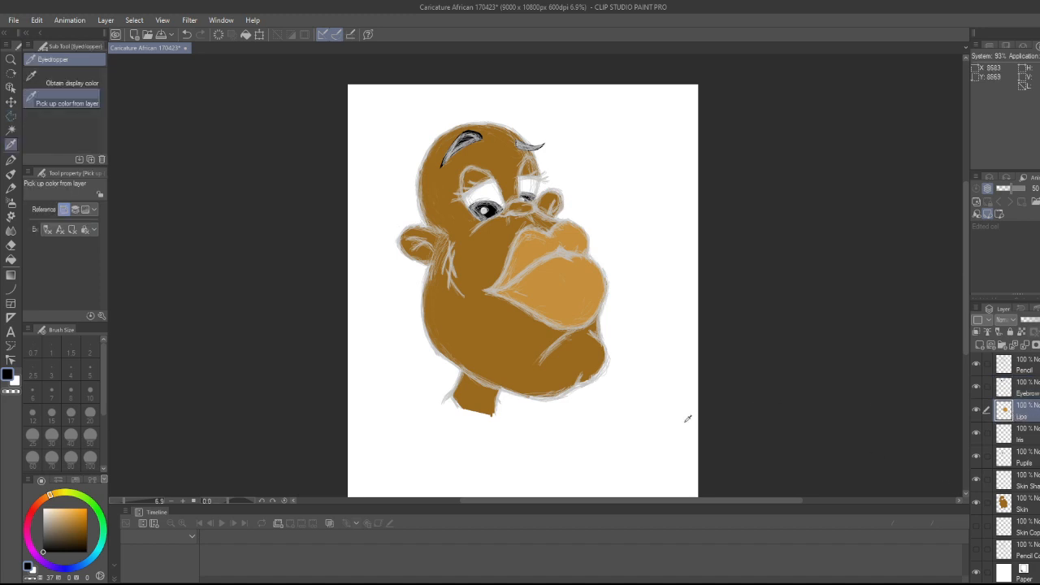
left_click(572, 288)
left_click(1036, 485)
scroll(482, 198, "up", 5)
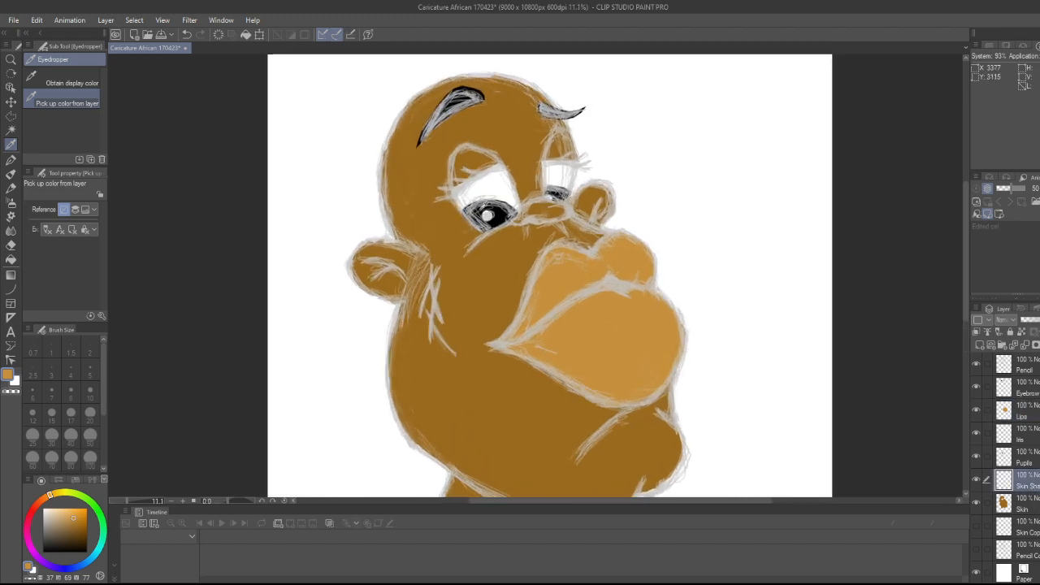
scroll(490, 234, "down", 3)
scroll(491, 231, "up", 2)
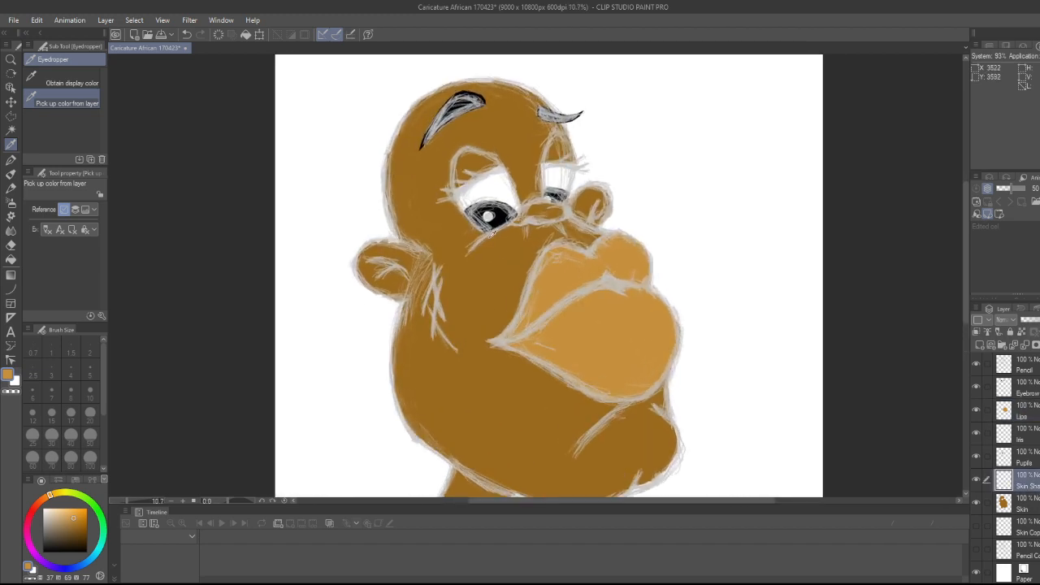
Paint trial strokes under the nose in the sampled golden brown with the Oil paint brush
key("b")
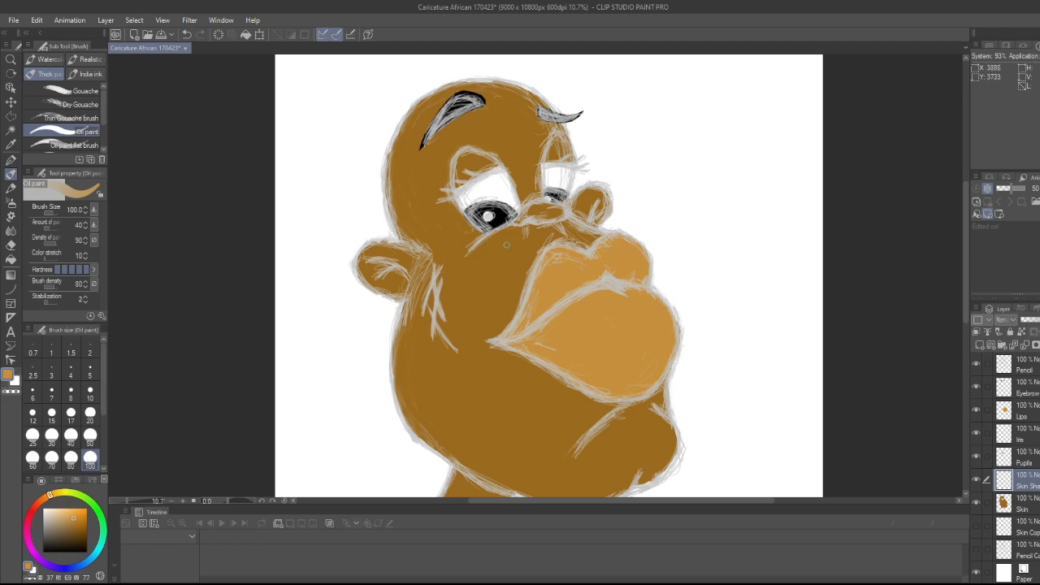
left_click_drag(505, 229, 520, 228)
mouse_move(564, 230)
left_mouse_down()
mouse_move(579, 242)
mouse_move(569, 224)
left_mouse_up()
Change the colour to a dark greyish brown of hue 37, saturation 26 and brightness 31, and paint over the strokes under the nose
left_click(58, 526)
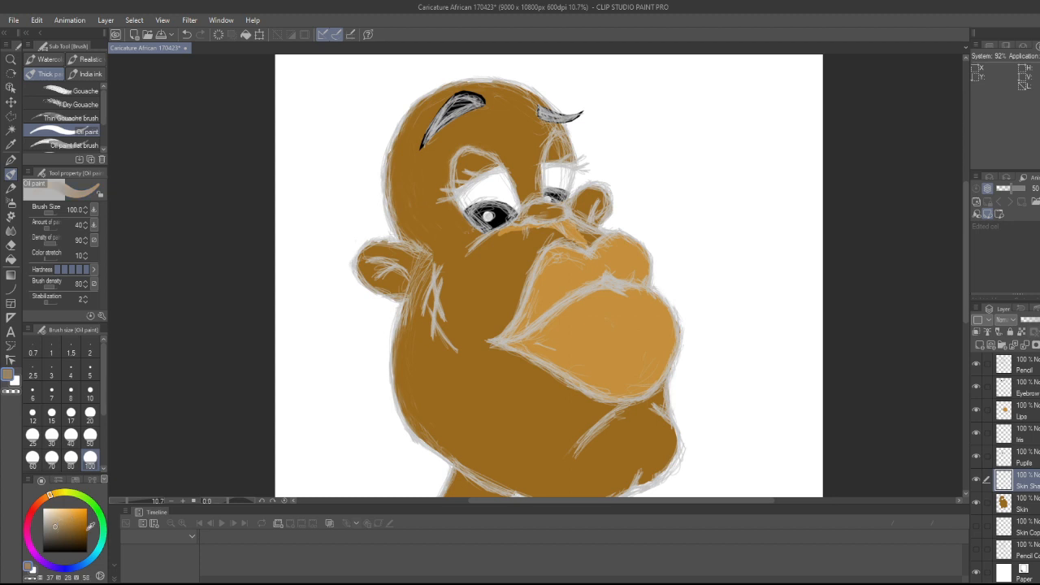
left_click(59, 533)
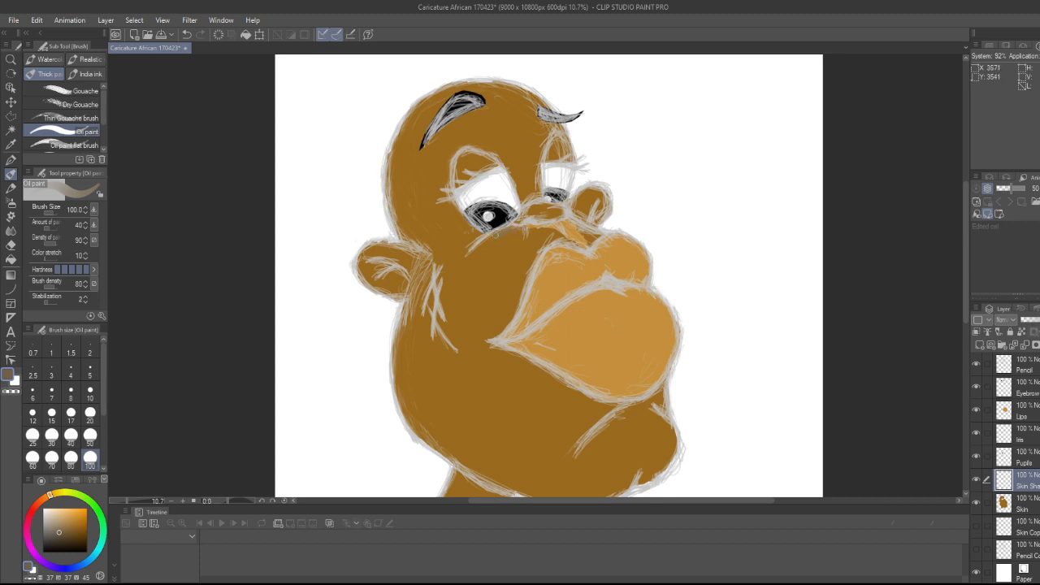
left_click(55, 538)
mouse_move(509, 229)
left_mouse_down()
mouse_move(501, 233)
mouse_move(558, 227)
mouse_move(586, 245)
mouse_move(561, 222)
mouse_move(572, 236)
mouse_move(545, 231)
left_mouse_up()
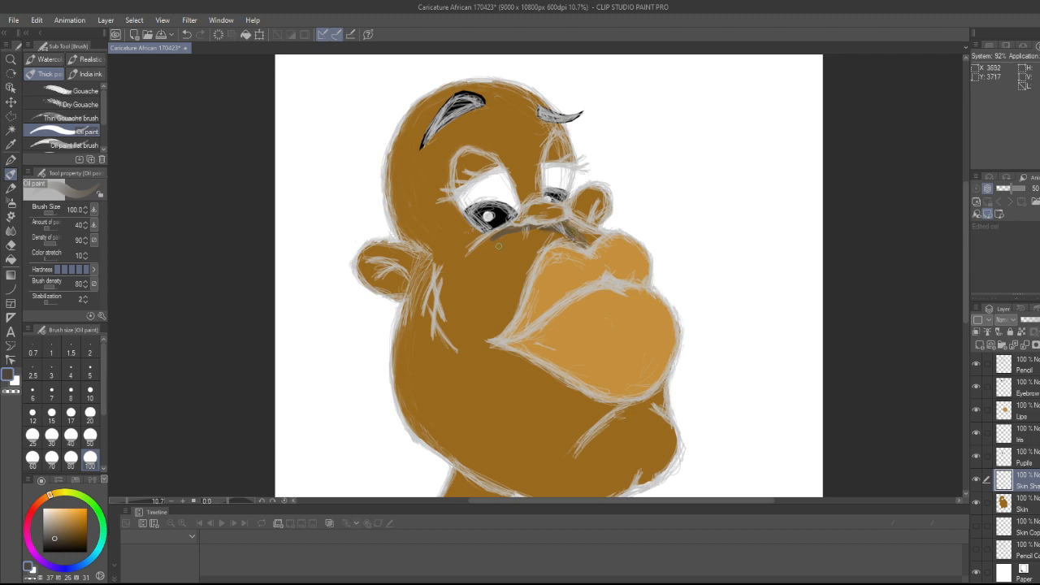
Paint a dark brown shadow band along the back of the head, from the ear up towards the forehead
mouse_move(409, 256)
left_mouse_down()
mouse_move(389, 200)
mouse_move(398, 221)
mouse_move(395, 180)
mouse_move(388, 198)
mouse_move(399, 139)
mouse_move(389, 166)
mouse_move(417, 105)
left_mouse_up()
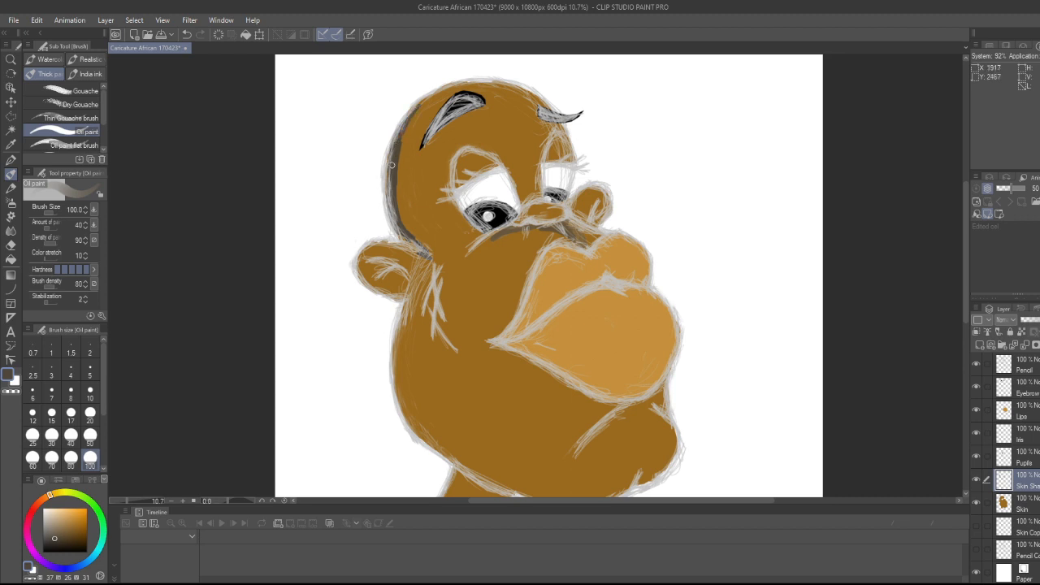
left_click_drag(391, 152, 391, 195)
left_click_drag(410, 234, 396, 207)
Erase the strokes under the nose with the Soft eraser, and paint new Oil paint shadows there, beside the upper lip and inside the ear
key("e")
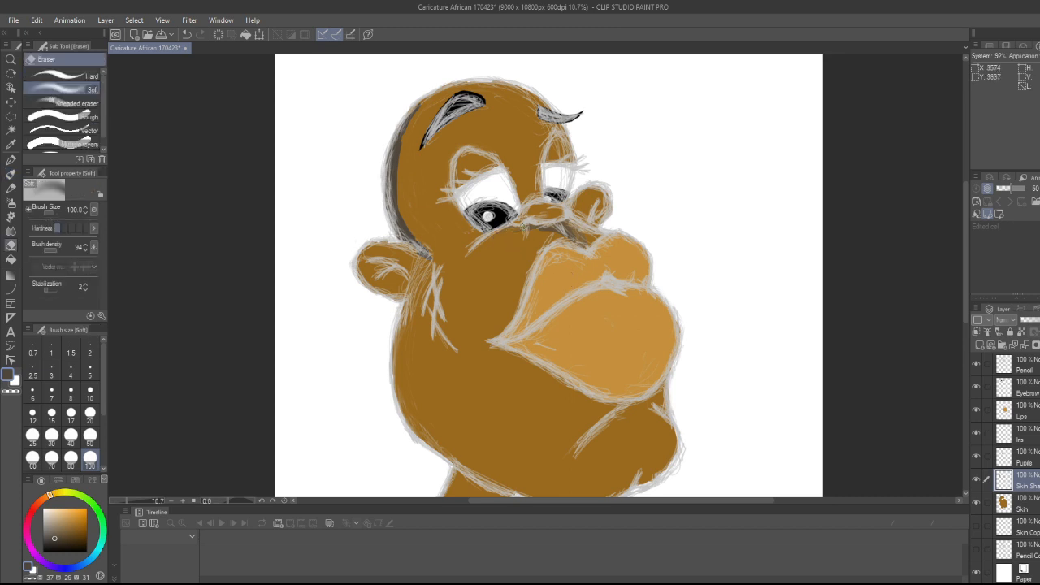
mouse_move(529, 227)
left_mouse_down()
mouse_move(573, 224)
mouse_move(576, 241)
left_mouse_up()
key("b")
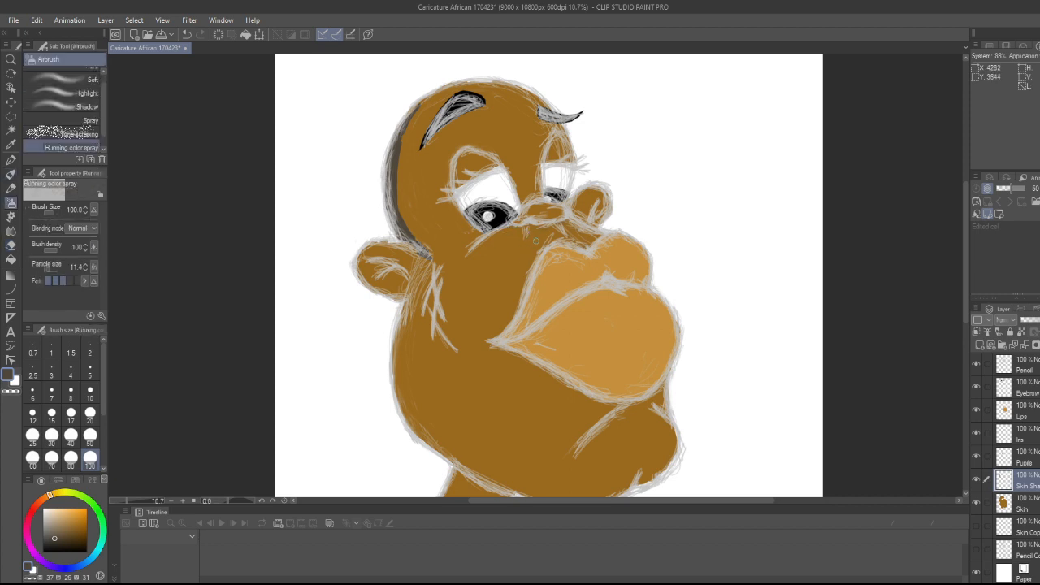
key("b")
key("b")
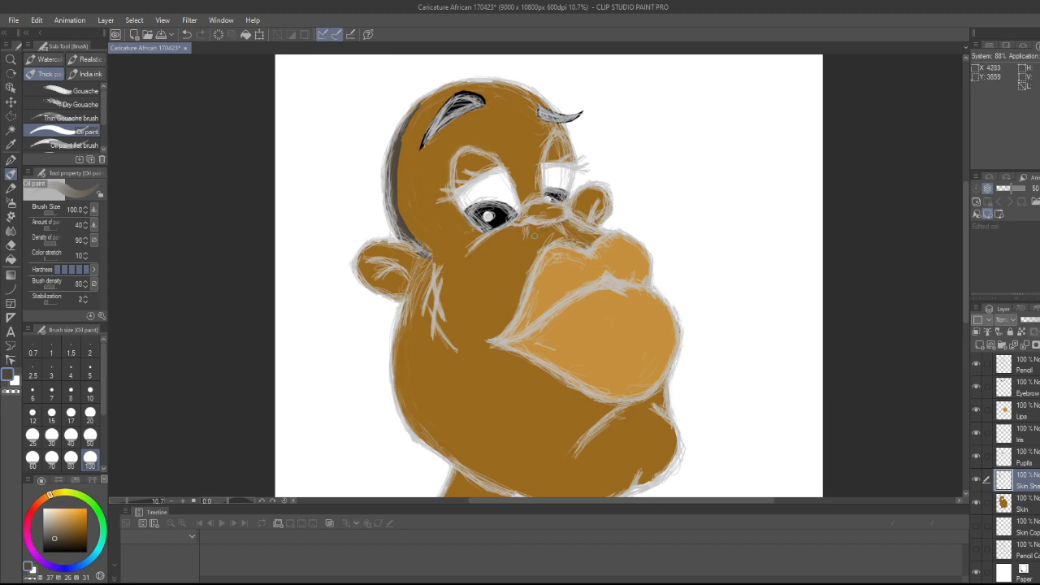
mouse_move(517, 229)
left_mouse_down()
mouse_move(528, 267)
mouse_move(539, 242)
mouse_move(531, 259)
left_mouse_up()
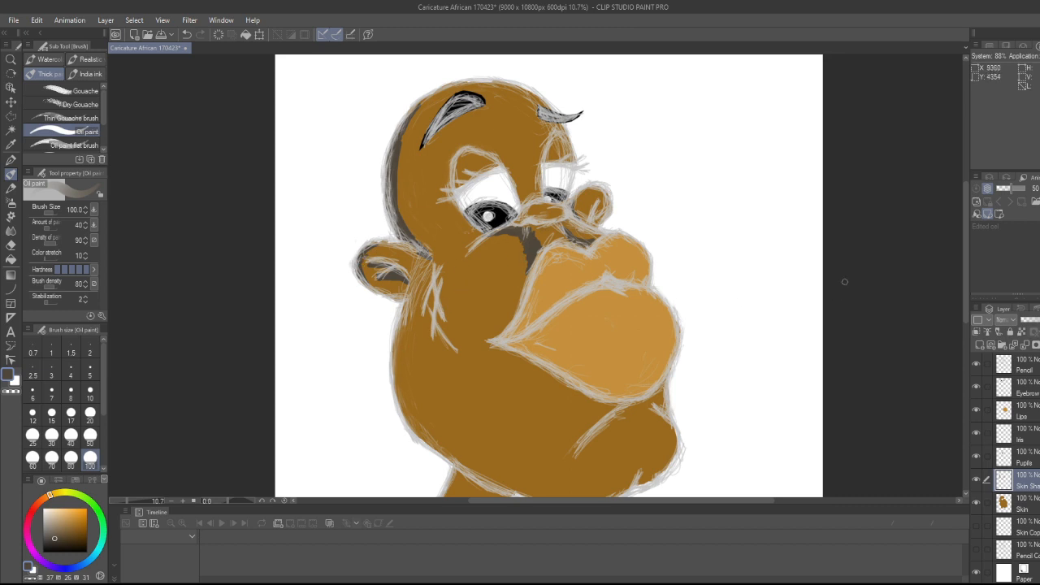
Paint dark brown shadows beneath the lower lip, along the rear edge of the jaw, in the chin crease and on the upper neck
scroll(951, 281, "down", 3)
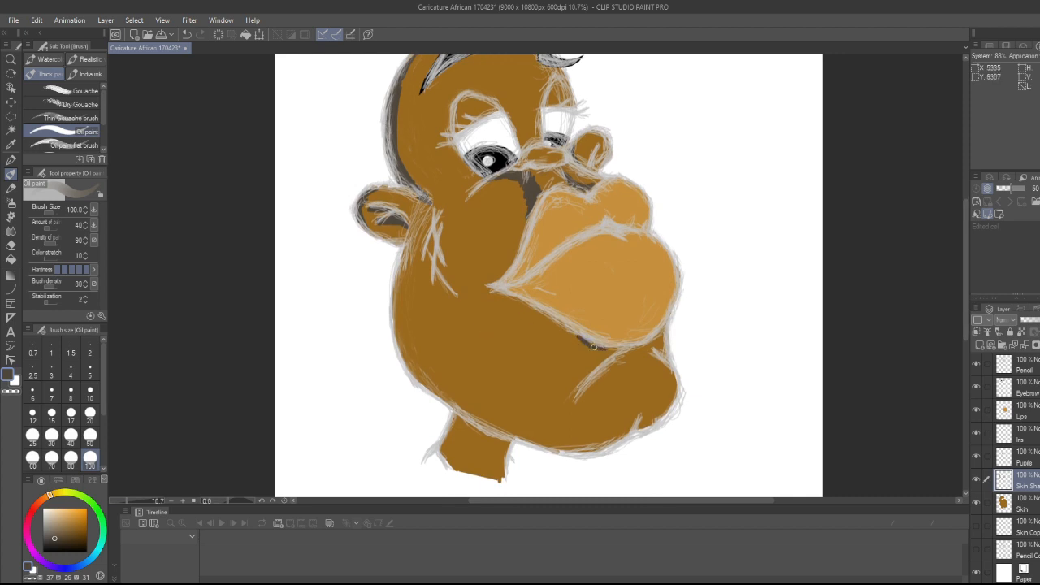
mouse_move(594, 346)
left_mouse_down()
mouse_move(607, 351)
mouse_move(600, 363)
mouse_move(603, 352)
left_mouse_up()
mouse_move(406, 304)
left_mouse_down()
mouse_move(404, 262)
mouse_move(399, 315)
mouse_move(397, 270)
mouse_move(397, 304)
mouse_move(405, 346)
mouse_move(404, 279)
mouse_move(411, 354)
mouse_move(396, 328)
mouse_move(416, 376)
mouse_move(413, 348)
mouse_move(451, 398)
mouse_move(409, 322)
mouse_move(448, 393)
mouse_move(418, 356)
mouse_move(449, 389)
mouse_move(440, 398)
mouse_move(423, 382)
mouse_move(477, 419)
mouse_move(411, 359)
mouse_move(420, 353)
mouse_move(448, 401)
mouse_move(528, 441)
mouse_move(413, 371)
left_mouse_up()
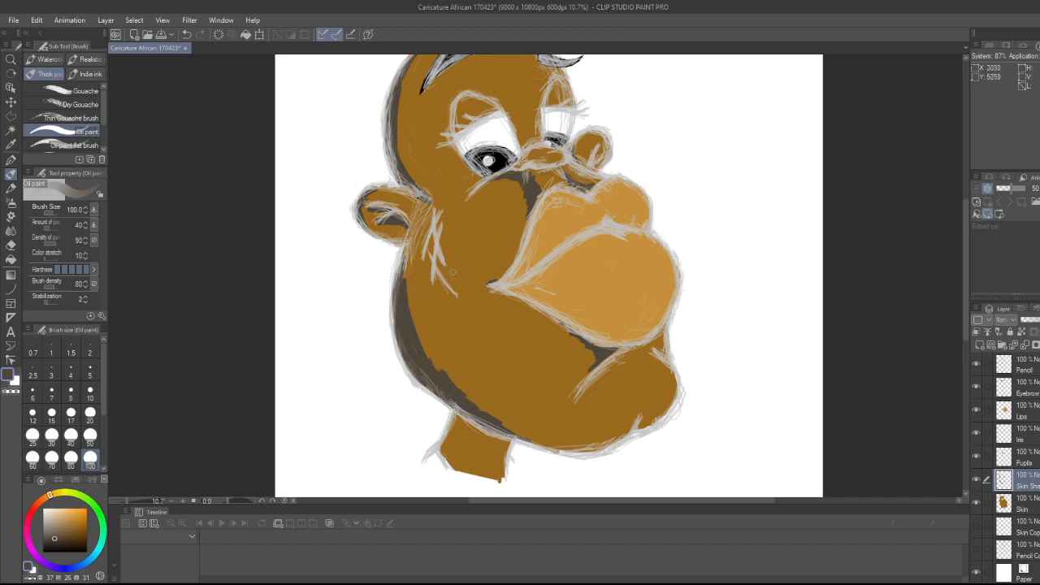
mouse_move(418, 320)
left_mouse_down()
mouse_move(450, 392)
mouse_move(413, 314)
left_mouse_up()
left_click_drag(407, 276, 406, 254)
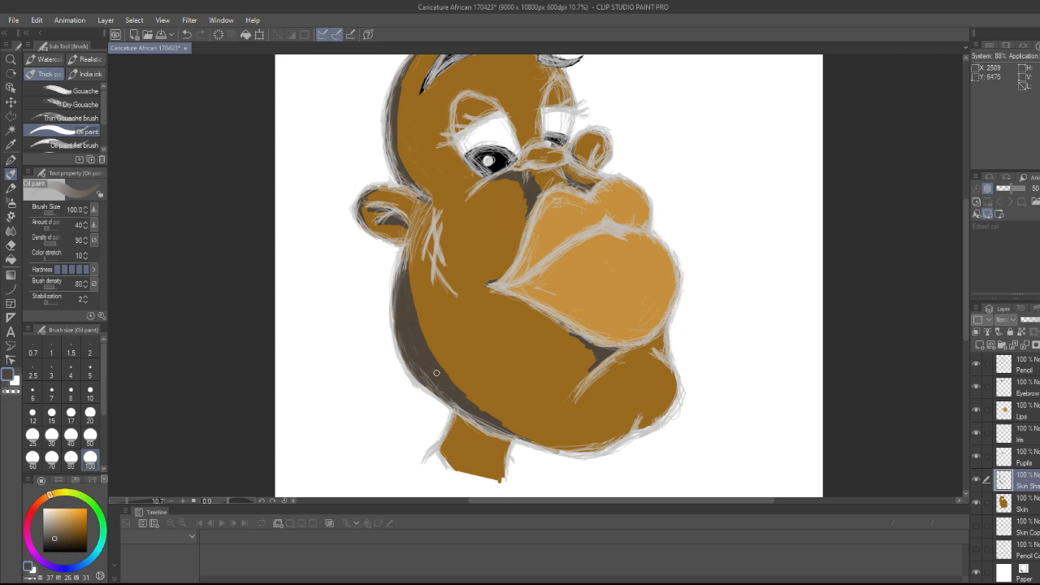
mouse_move(493, 423)
left_mouse_down()
mouse_move(456, 390)
mouse_move(505, 426)
left_mouse_up()
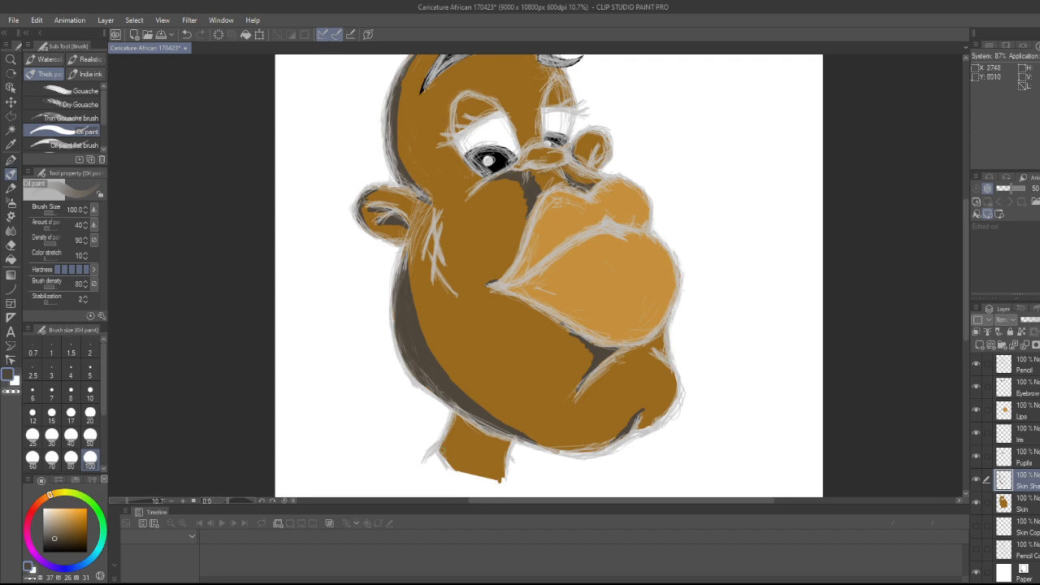
mouse_move(444, 448)
left_mouse_down()
mouse_move(455, 417)
mouse_move(463, 443)
mouse_move(473, 429)
mouse_move(490, 435)
mouse_move(450, 460)
mouse_move(499, 434)
left_mouse_up()
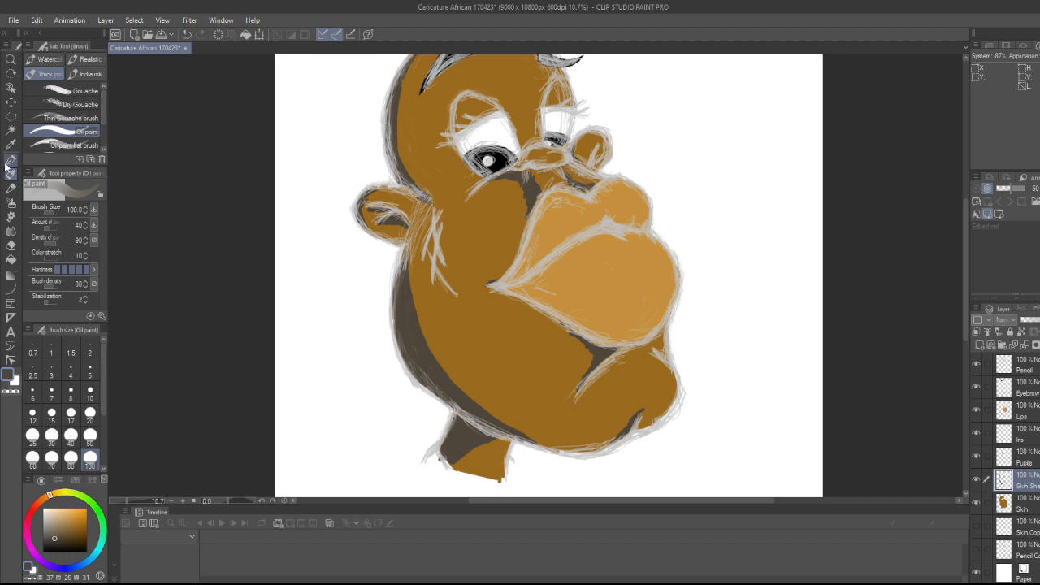
Soften the shadows along the rear jaw, neck, beneath the lower lip and beside the upper lip with the Blur tool at size 500
left_click(11, 231)
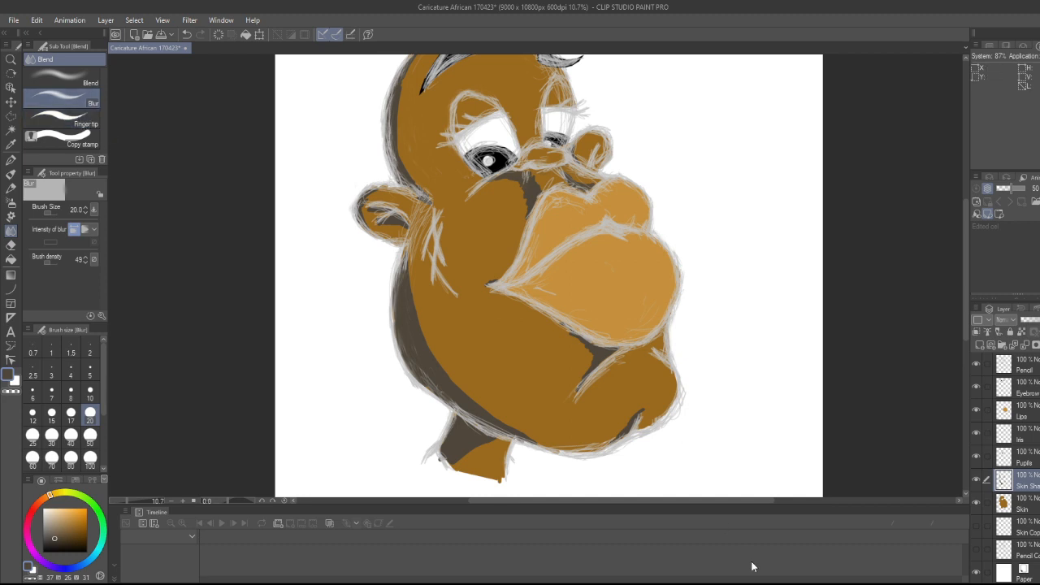
left_click(89, 458)
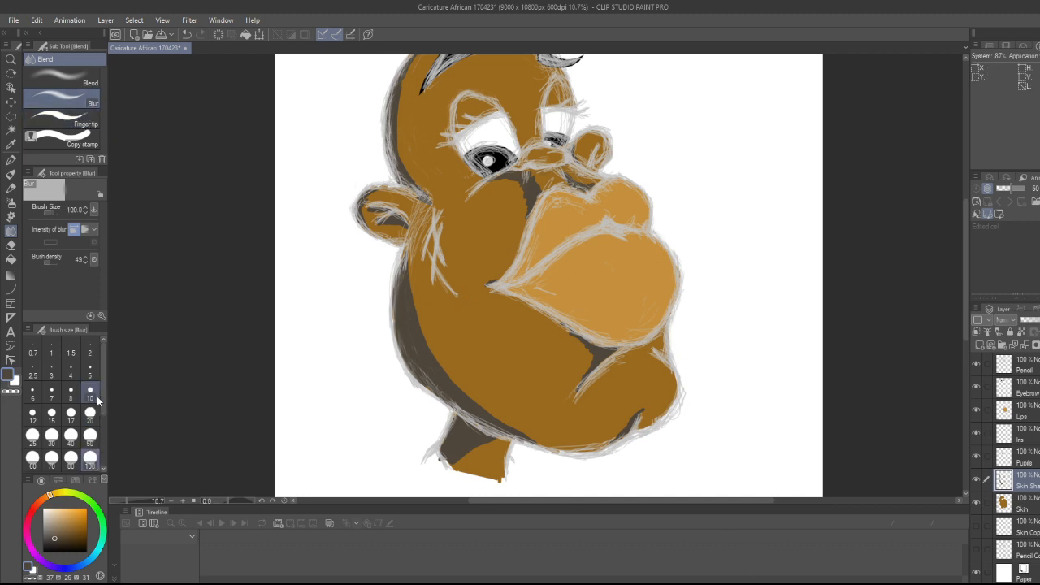
scroll(104, 406, "down", 1)
scroll(104, 406, "down", 2)
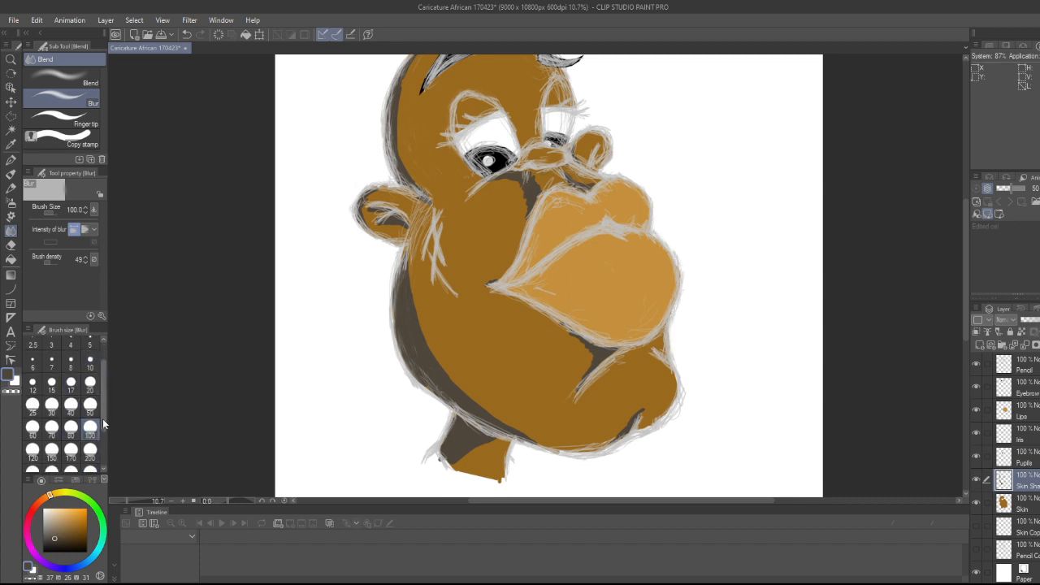
scroll(104, 440, "down", 2)
left_click(90, 441)
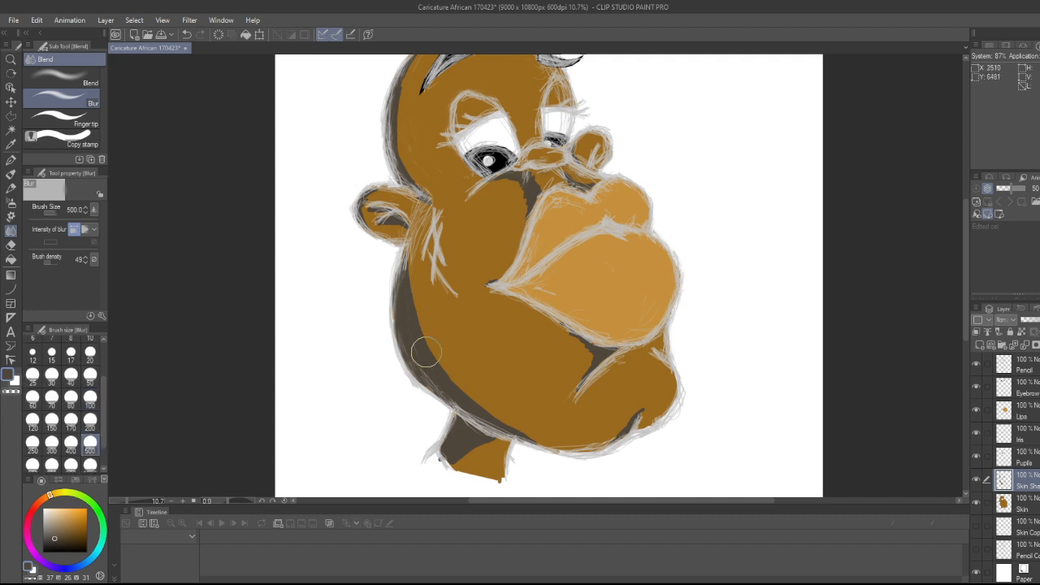
mouse_move(413, 302)
left_mouse_down()
mouse_move(416, 250)
mouse_move(407, 259)
mouse_move(412, 320)
mouse_move(424, 340)
mouse_move(416, 306)
mouse_move(446, 380)
mouse_move(423, 348)
mouse_move(457, 392)
mouse_move(427, 363)
mouse_move(456, 404)
mouse_move(440, 384)
mouse_move(525, 466)
mouse_move(549, 436)
mouse_move(488, 408)
mouse_move(440, 367)
mouse_move(457, 389)
mouse_move(414, 341)
mouse_move(411, 273)
mouse_move(468, 377)
mouse_move(511, 413)
mouse_move(453, 461)
mouse_move(583, 379)
mouse_move(592, 370)
mouse_move(571, 345)
mouse_move(594, 364)
mouse_move(573, 367)
mouse_move(585, 362)
mouse_move(562, 342)
left_mouse_up()
left_click_drag(496, 290, 491, 276)
mouse_move(510, 237)
left_mouse_down()
mouse_move(501, 200)
mouse_move(485, 195)
mouse_move(522, 191)
mouse_move(512, 187)
mouse_move(519, 233)
mouse_move(512, 184)
mouse_move(458, 195)
mouse_move(540, 188)
mouse_move(510, 179)
mouse_move(558, 203)
mouse_move(504, 206)
mouse_move(514, 186)
mouse_move(597, 185)
left_mouse_up()
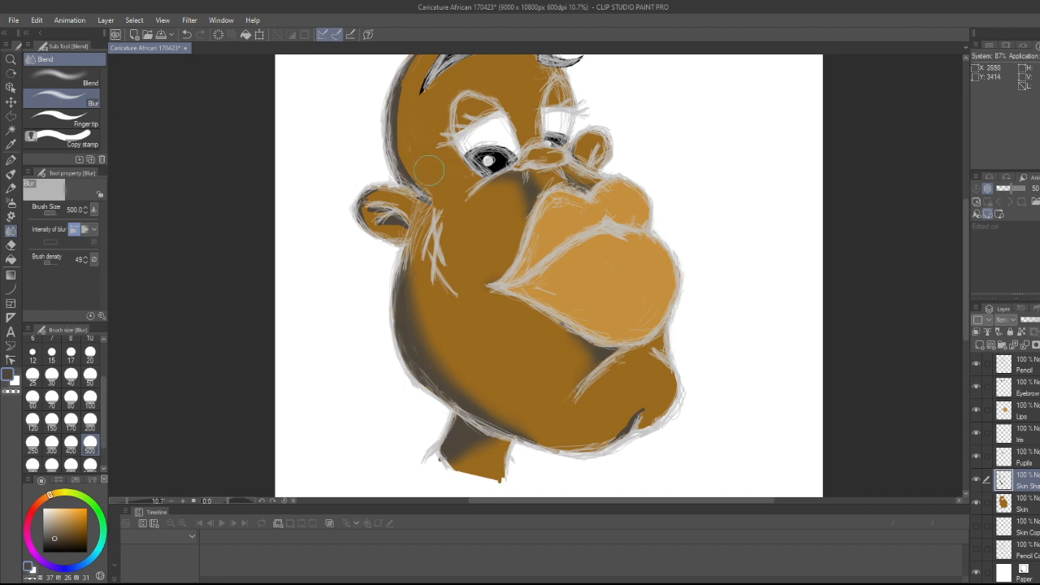
Blur the shadows inside the ear, along the back of the head and under the nose
mouse_move(373, 198)
left_mouse_down()
mouse_move(365, 212)
mouse_move(363, 196)
mouse_move(361, 224)
left_mouse_up()
mouse_move(418, 181)
left_mouse_down()
mouse_move(396, 114)
mouse_move(422, 68)
left_mouse_up()
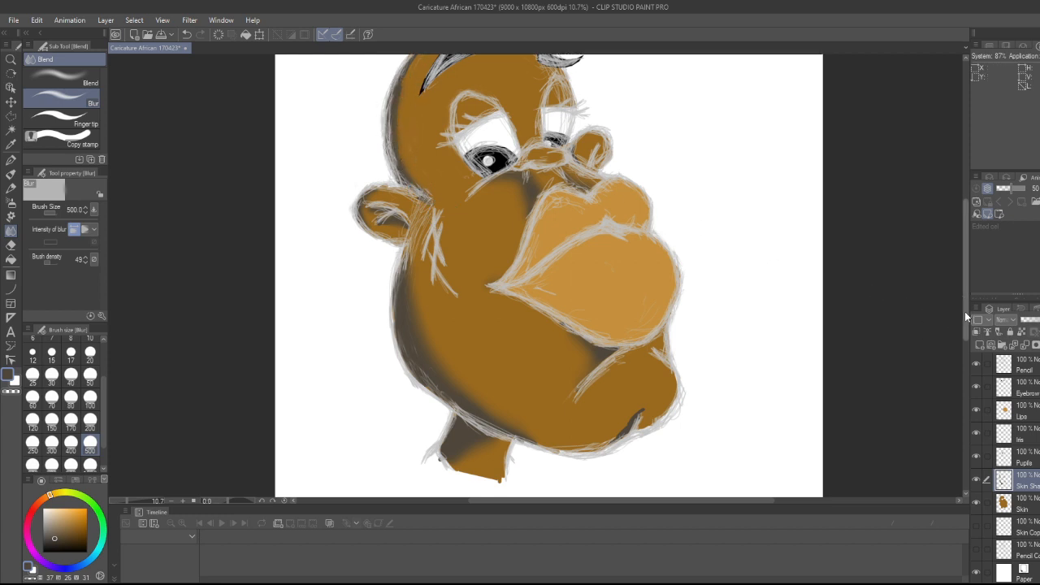
left_click_drag(964, 311, 967, 281)
left_click_drag(391, 191, 430, 132)
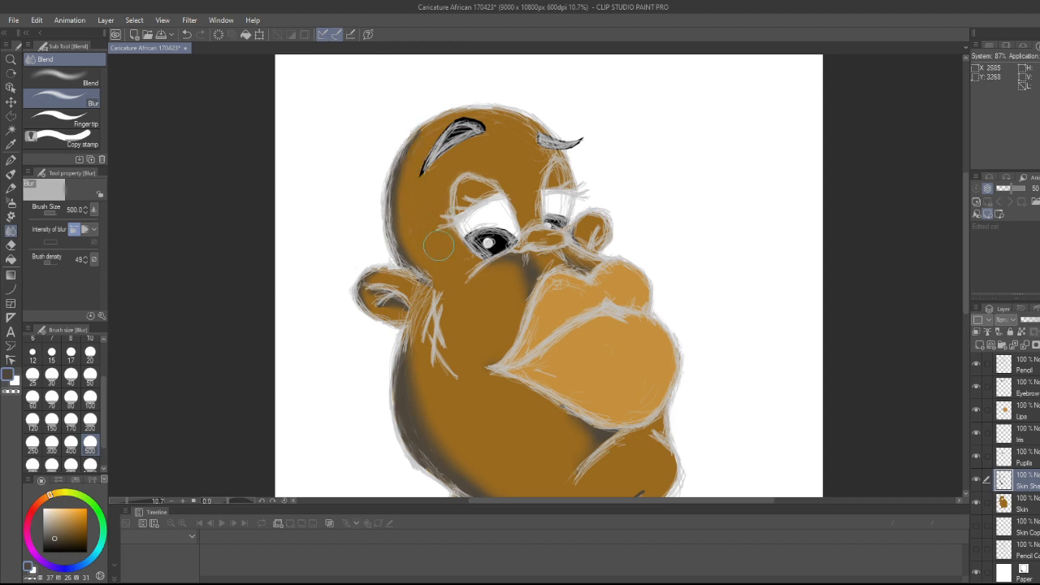
mouse_move(526, 258)
left_mouse_down()
mouse_move(522, 285)
mouse_move(521, 267)
mouse_move(492, 265)
mouse_move(522, 263)
mouse_move(509, 289)
mouse_move(518, 281)
mouse_move(520, 301)
mouse_move(536, 260)
left_mouse_up()
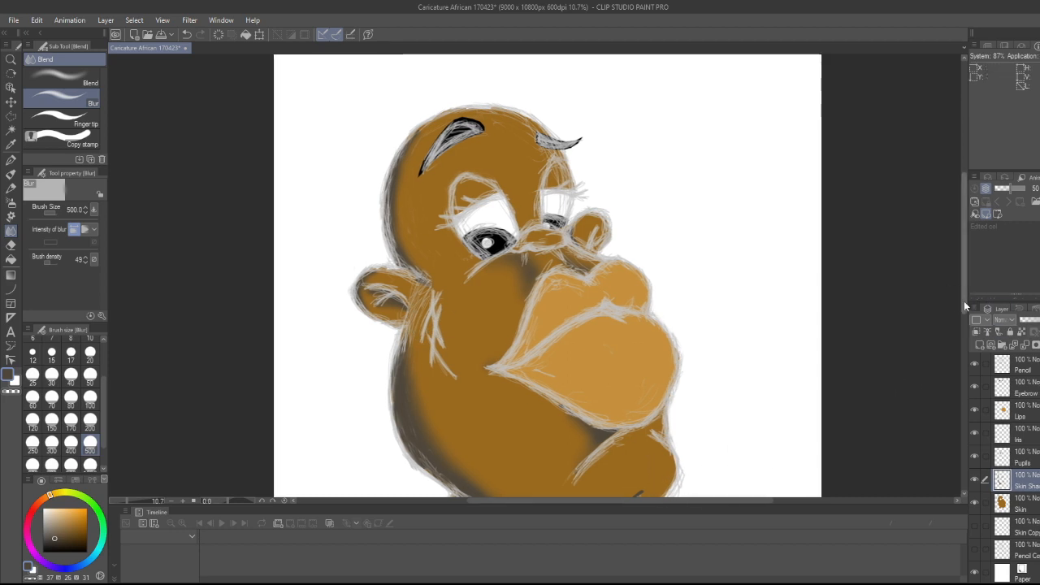
Blur the shadow in the chin crease and smooth the shadow along the rear edge of the jaw again
scroll(611, 341, "down", 2)
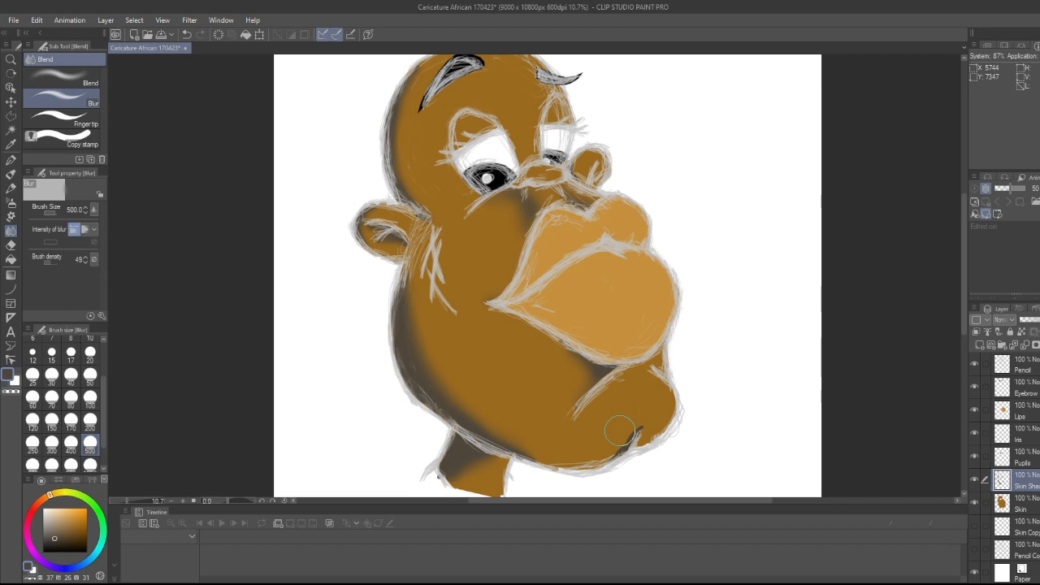
mouse_move(630, 429)
left_mouse_down()
mouse_move(647, 419)
mouse_move(613, 438)
mouse_move(625, 434)
mouse_move(618, 450)
left_mouse_up()
mouse_move(435, 351)
left_mouse_down()
mouse_move(425, 390)
mouse_move(444, 402)
mouse_move(422, 349)
mouse_move(455, 381)
left_mouse_up()
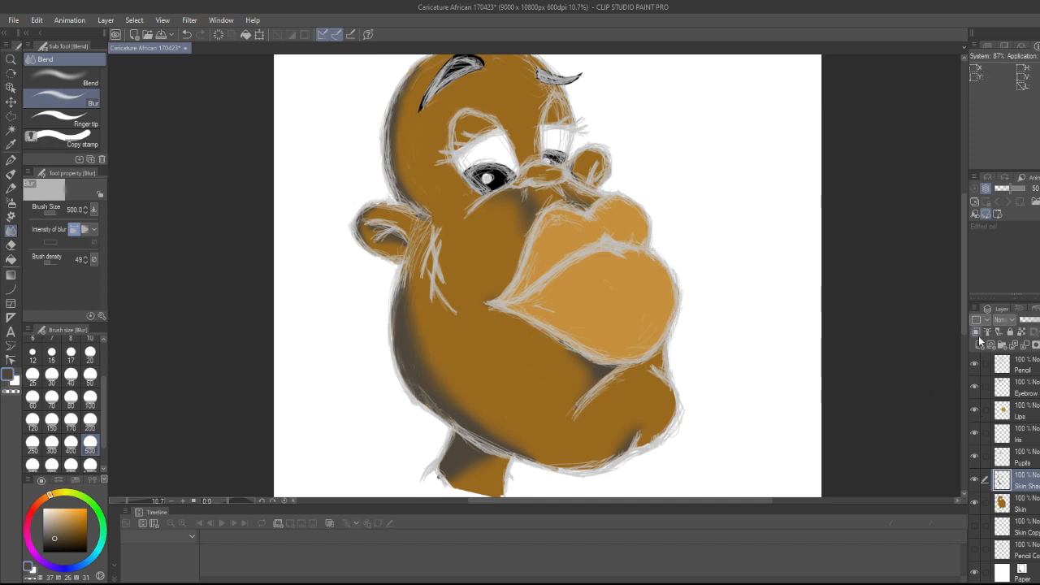
Paint dark brown Oil paint shadows on both lips on the Lips layer, and soften them with the Blur tool
scroll(747, 305, "down", 2)
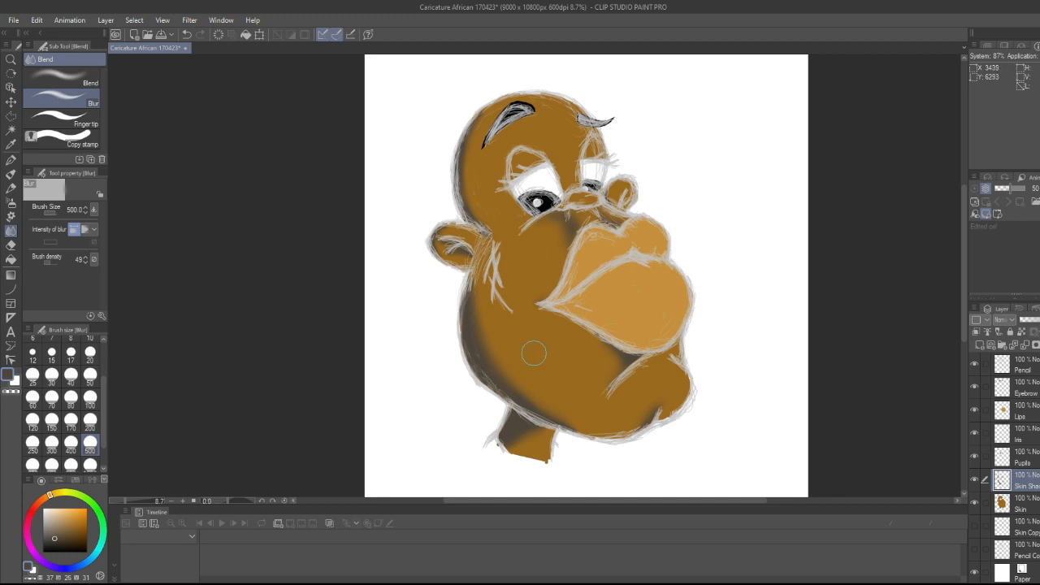
key("b")
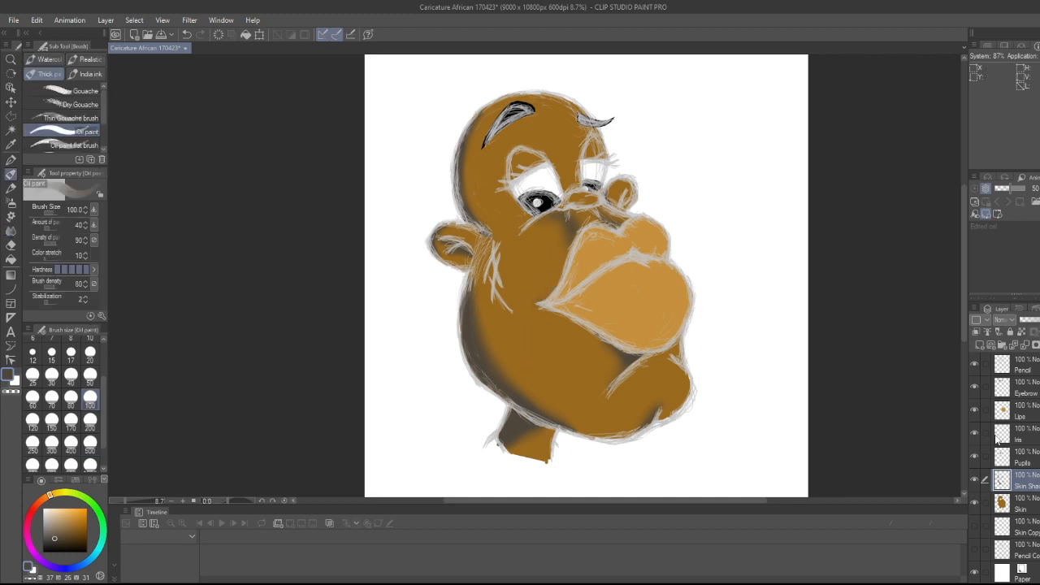
left_click(1025, 416)
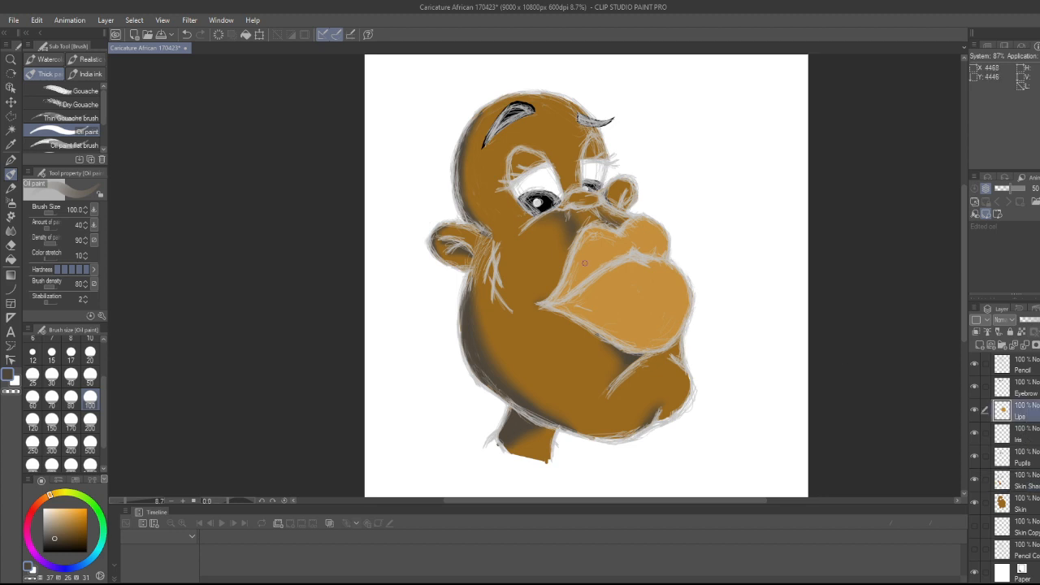
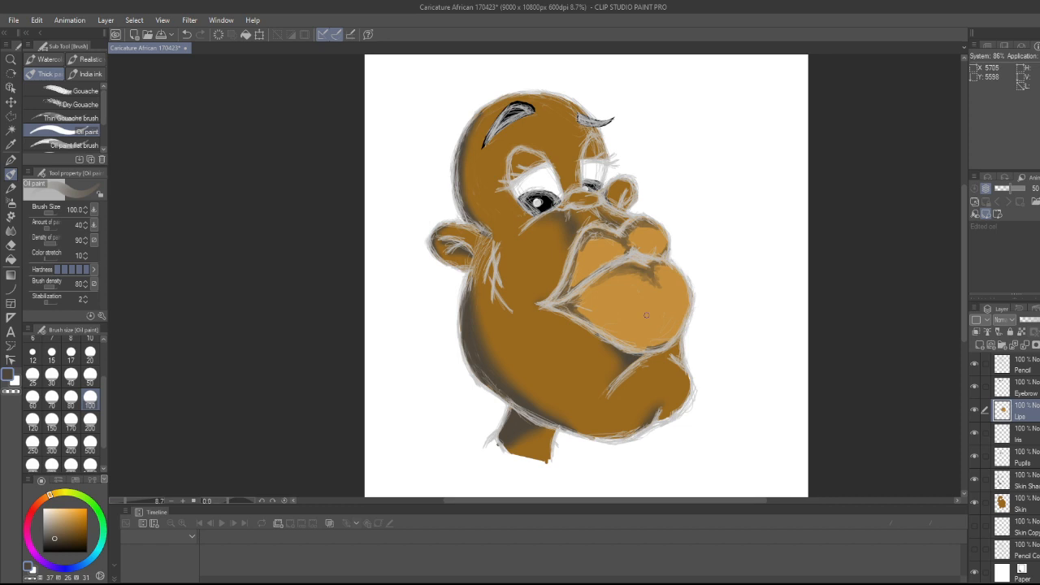
key("e")
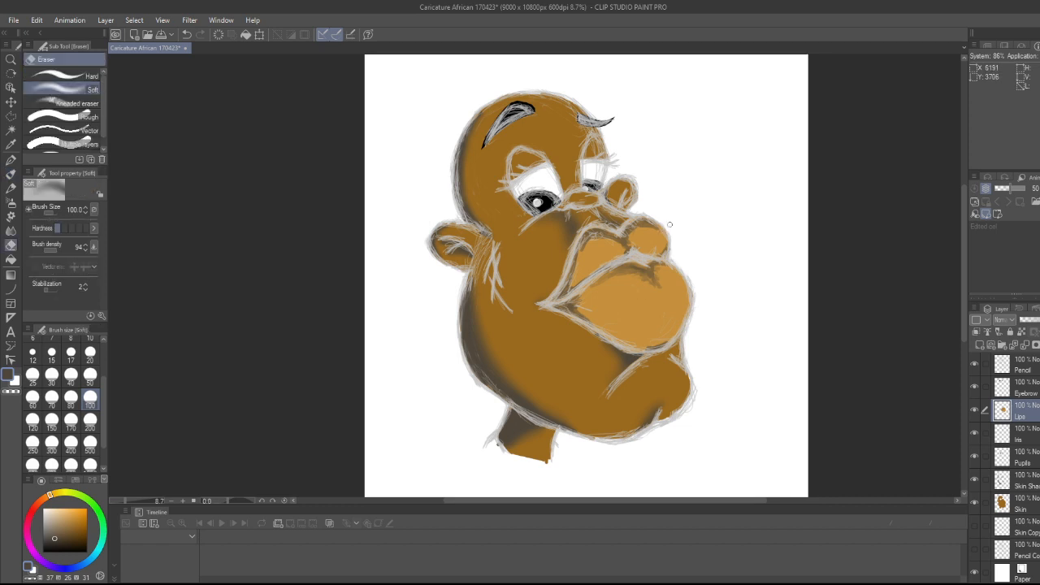
left_click(12, 230)
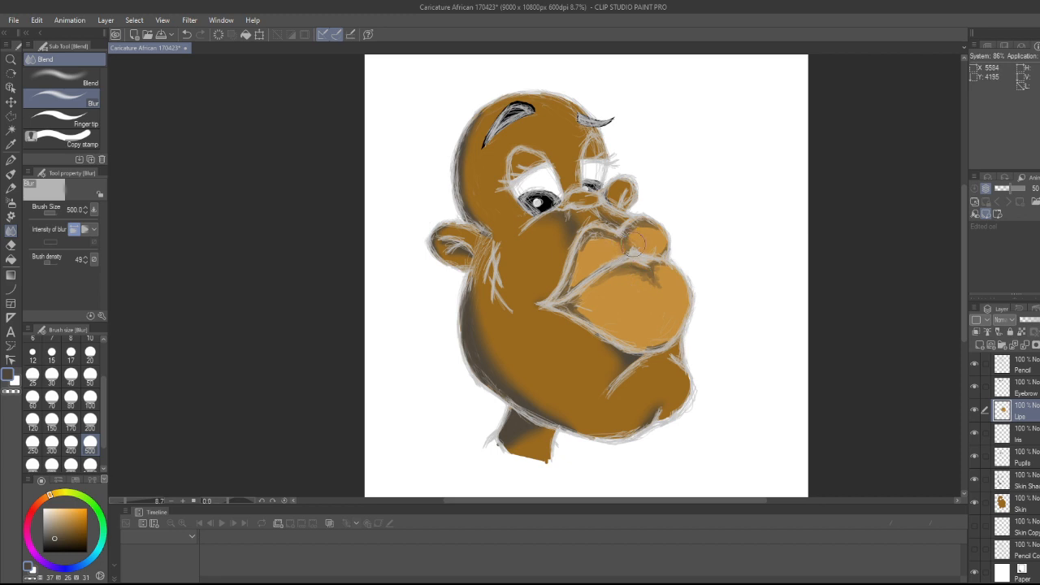
mouse_move(600, 246)
left_mouse_down()
mouse_move(561, 238)
mouse_move(604, 242)
mouse_move(574, 285)
mouse_move(578, 264)
mouse_move(568, 270)
mouse_move(596, 238)
mouse_move(649, 250)
mouse_move(641, 225)
mouse_move(587, 240)
mouse_move(662, 231)
mouse_move(622, 250)
mouse_move(648, 278)
mouse_move(619, 270)
mouse_move(589, 280)
mouse_move(665, 268)
mouse_move(641, 265)
mouse_move(661, 264)
mouse_move(643, 249)
mouse_move(658, 286)
mouse_move(546, 312)
mouse_move(592, 314)
mouse_move(650, 343)
mouse_move(631, 304)
mouse_move(633, 262)
left_mouse_up()
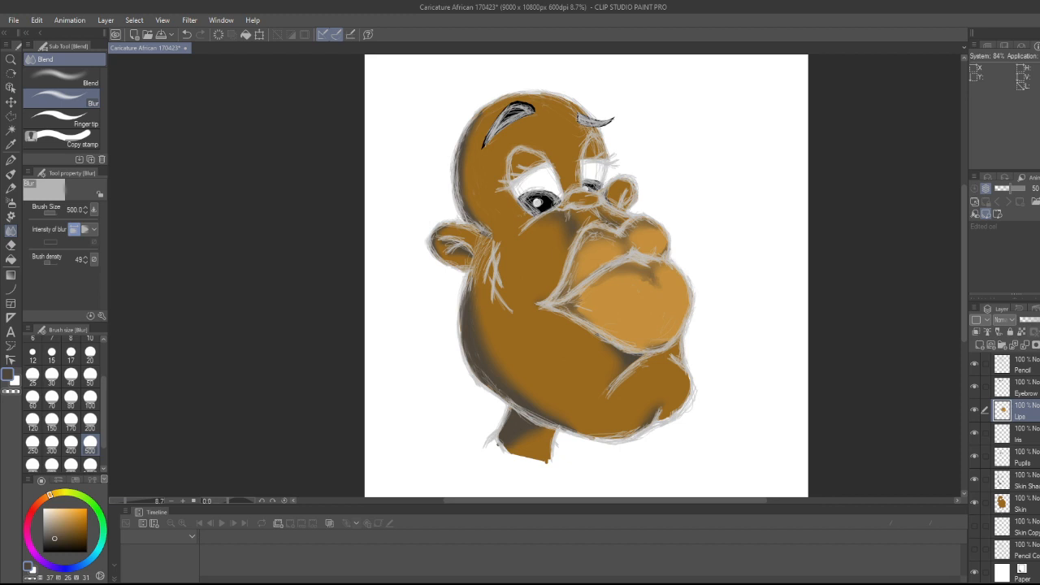
Add a new layer named Pen above the Pencil layer
left_click(1033, 372)
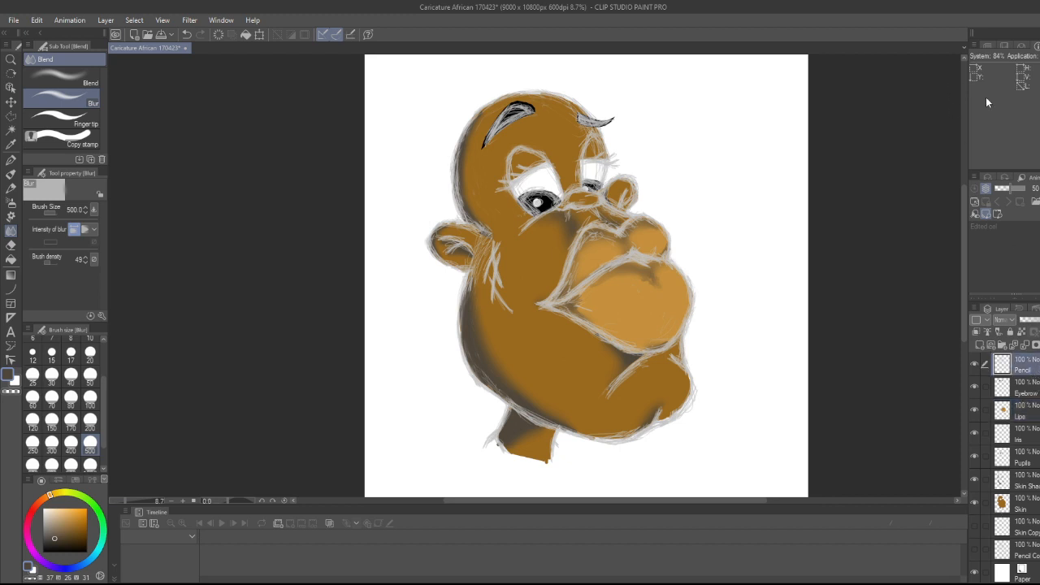
left_click(902, 97)
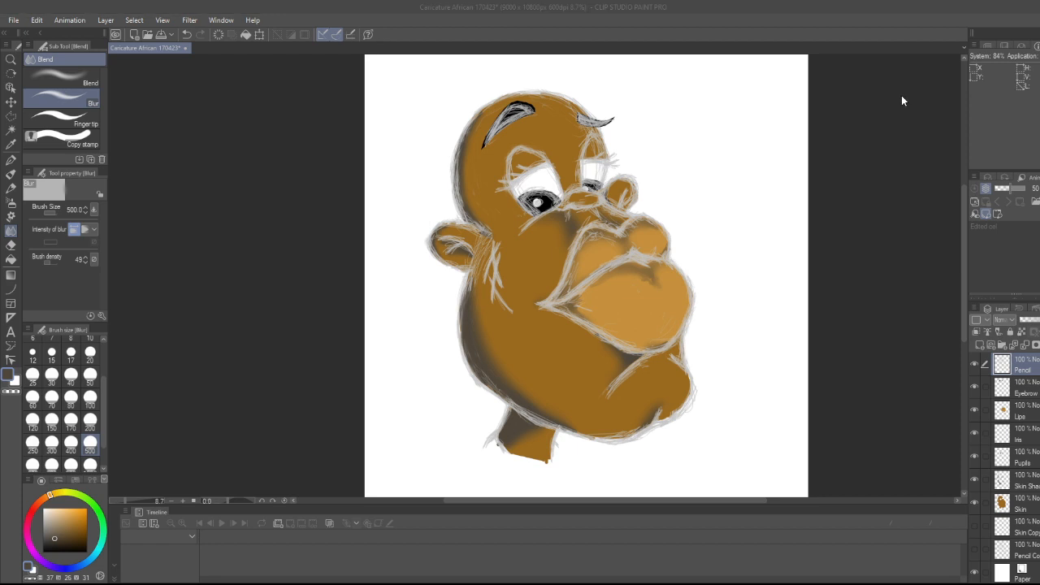
type("Pen")
key("Return")
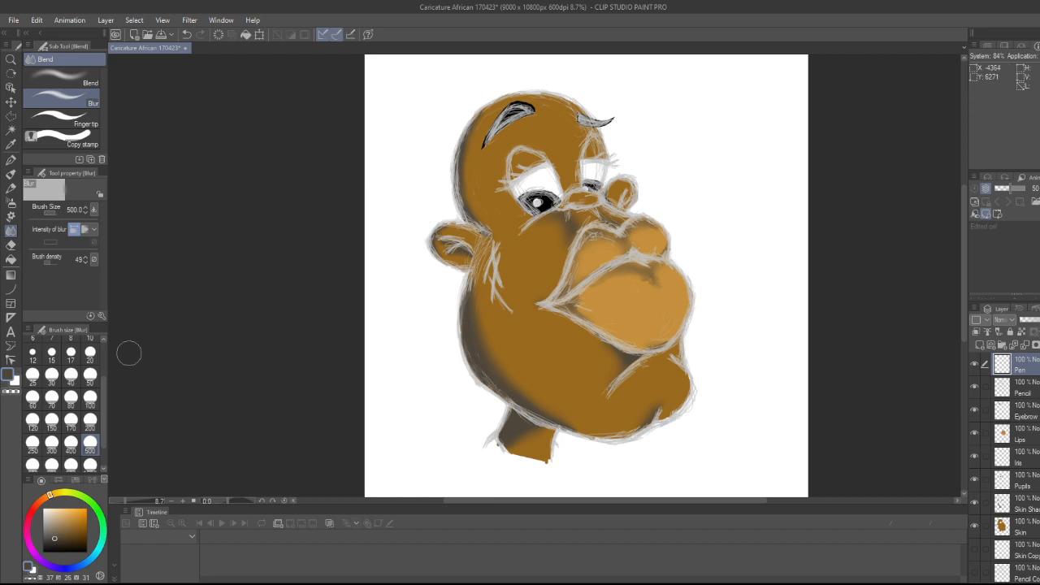
Ink the upper arcs of both eyes in black with the For effect line pen at size 50
left_click(90, 375)
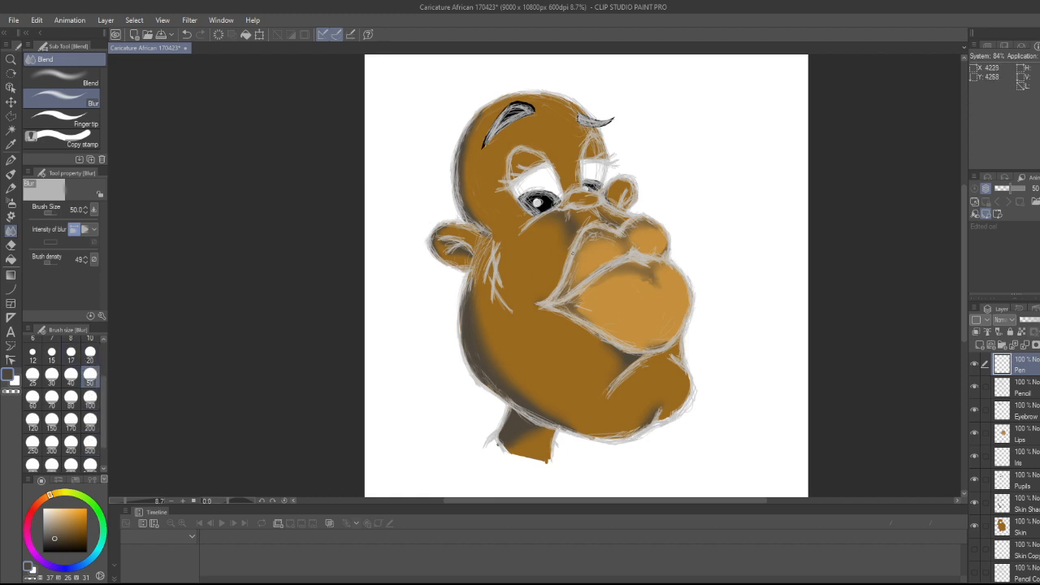
left_click(44, 551)
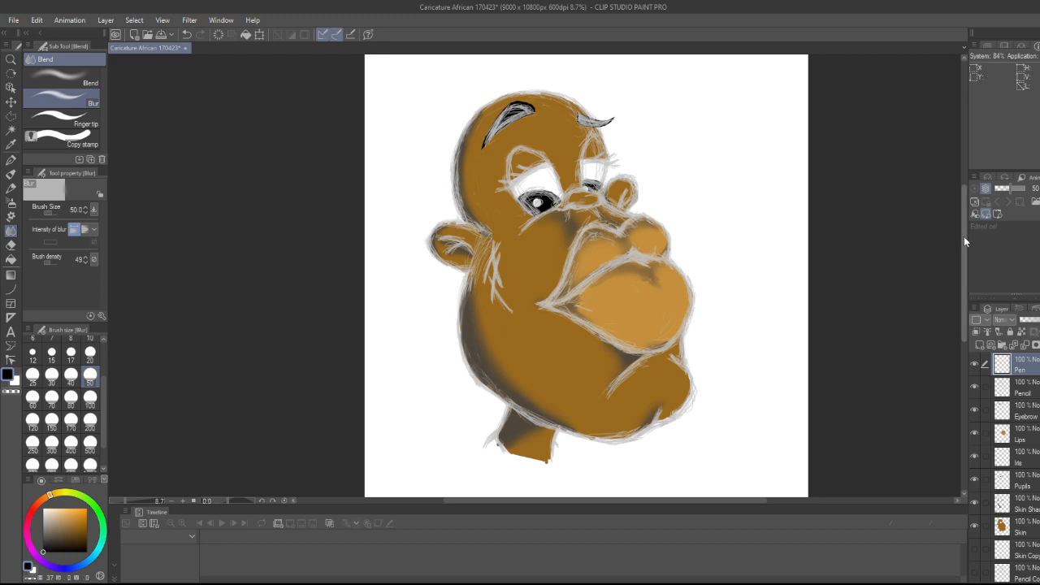
scroll(964, 236, "up", 3)
scroll(696, 230, "up", 4)
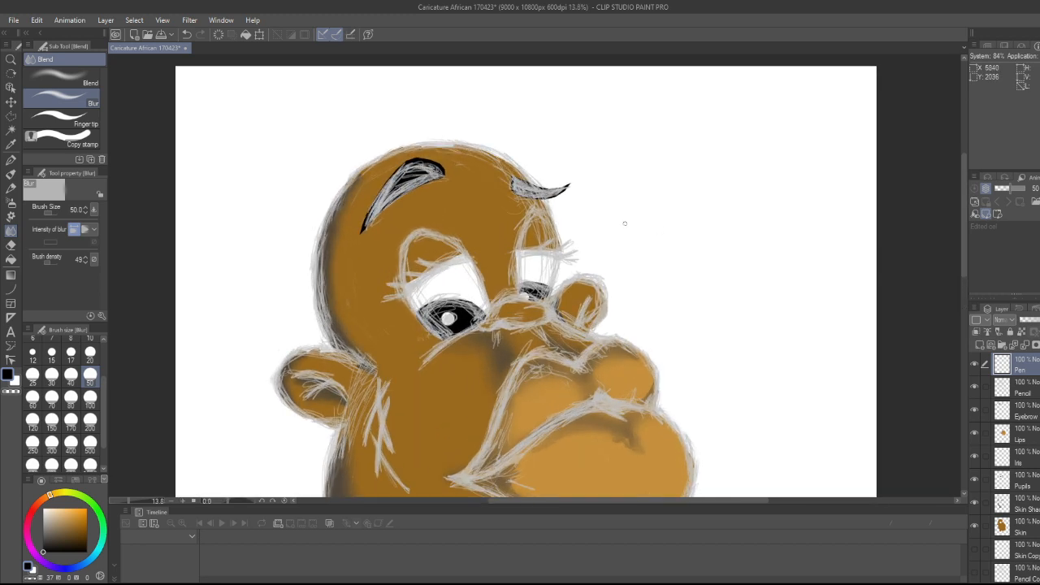
scroll(584, 223, "down", 1)
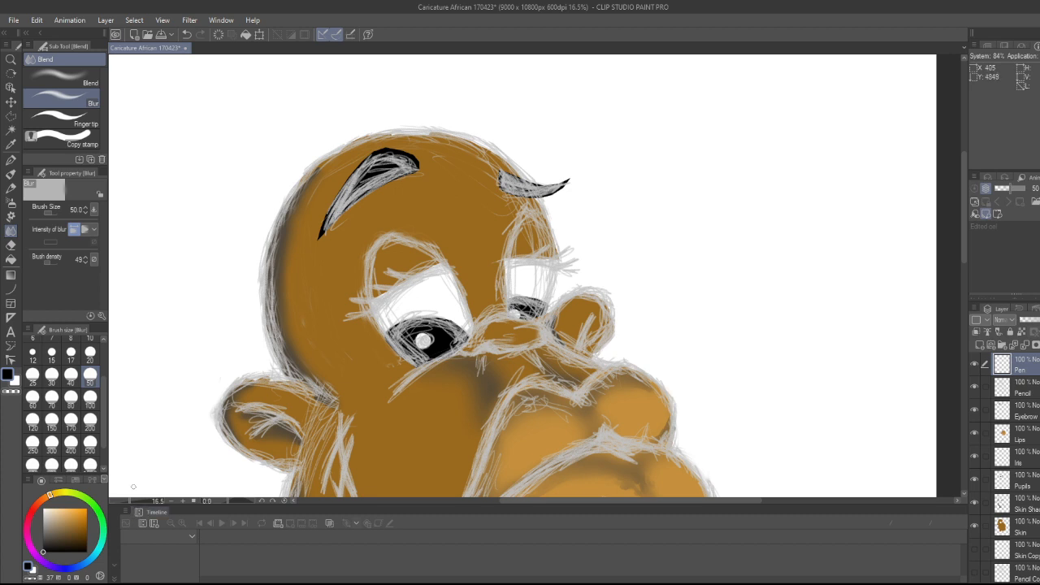
left_click(11, 175)
left_click(11, 187)
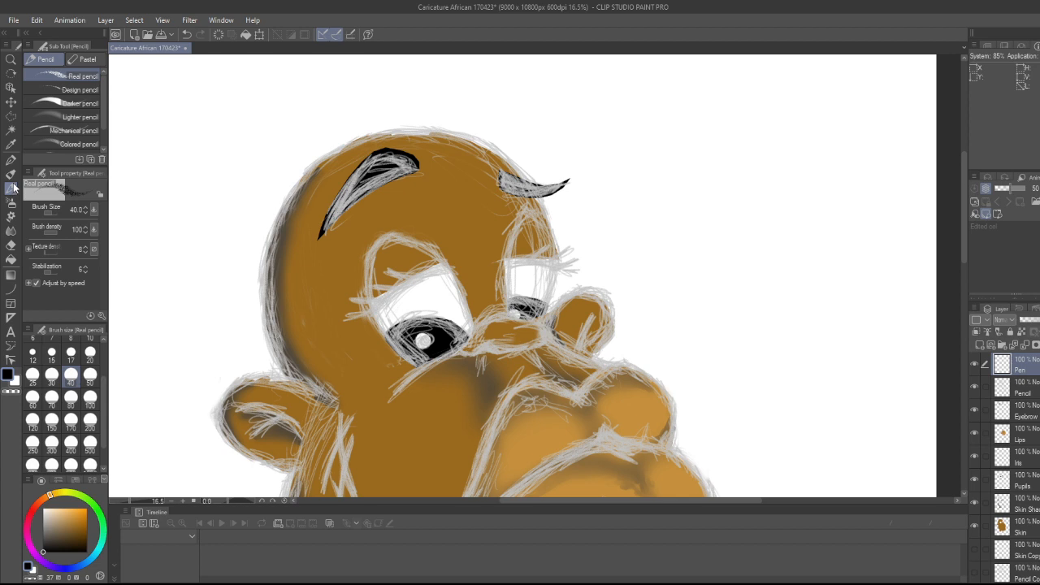
left_click(12, 160)
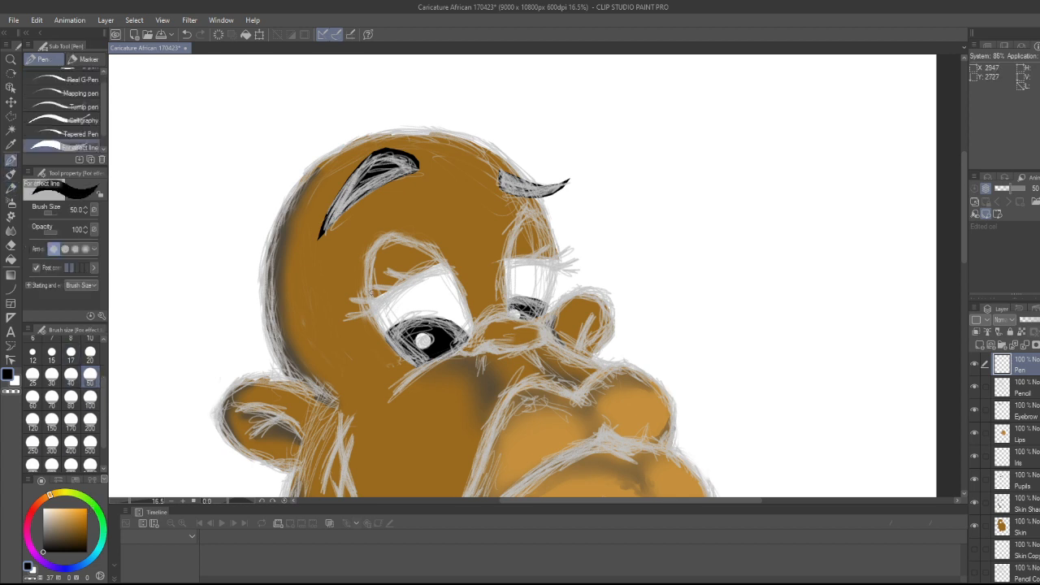
mouse_move(368, 298)
left_mouse_down()
mouse_move(385, 244)
mouse_move(420, 244)
mouse_move(447, 265)
left_mouse_up()
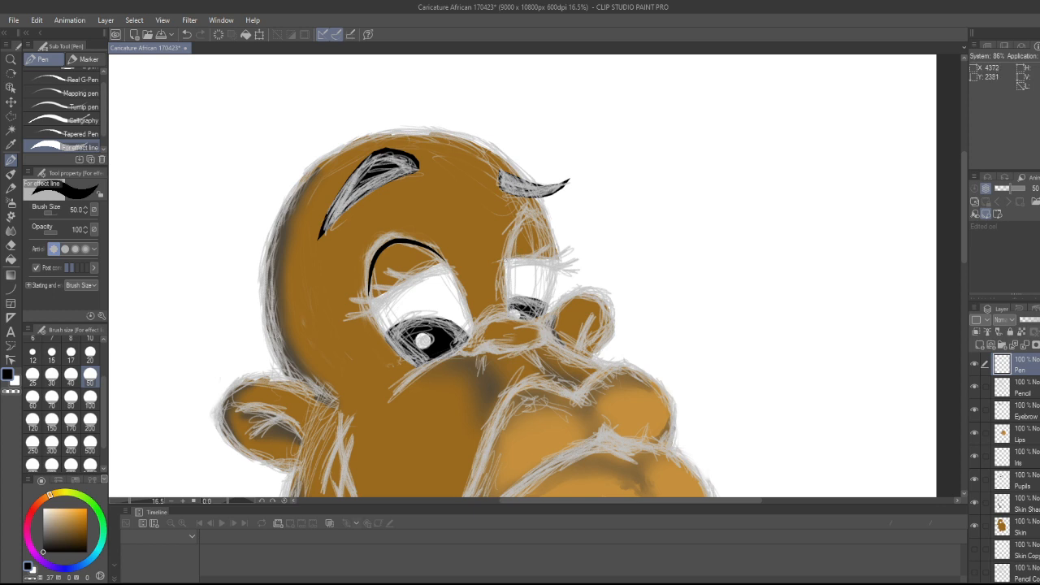
mouse_move(505, 259)
left_mouse_down()
mouse_move(530, 217)
mouse_move(545, 222)
mouse_move(564, 263)
left_mouse_up()
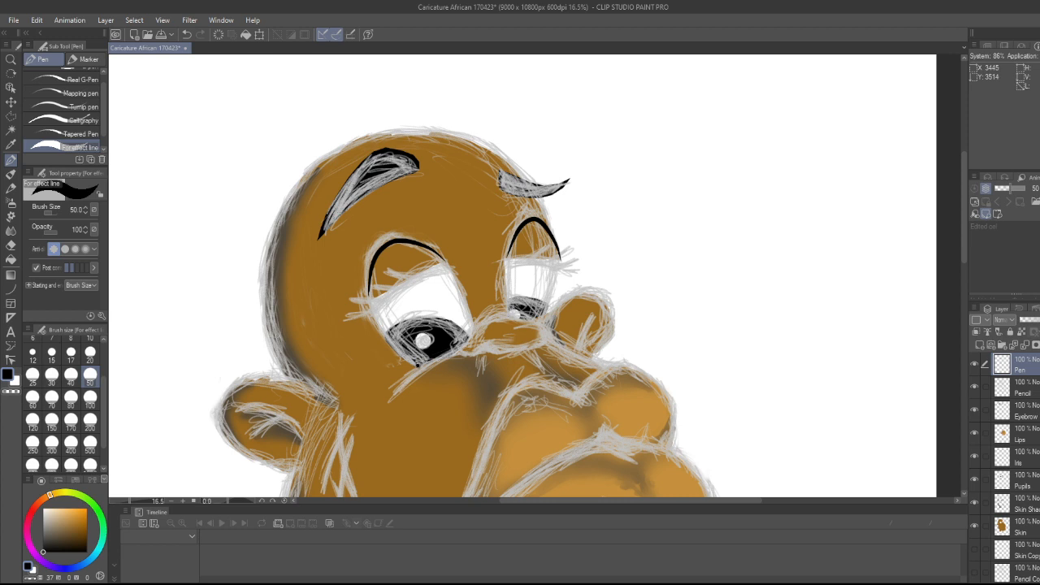
Ink the sides of both eye outlines down to the irises, joining them to the upper arcs
mouse_move(416, 365)
left_mouse_down()
mouse_move(373, 316)
mouse_move(367, 286)
left_mouse_up()
left_click_drag(473, 336, 443, 256)
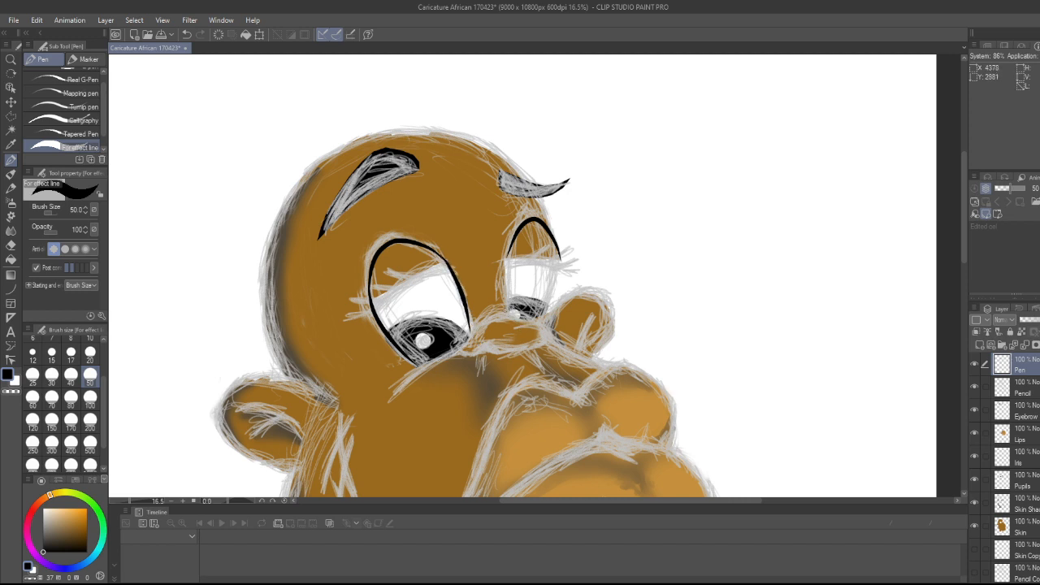
left_click_drag(508, 318, 507, 250)
left_click_drag(541, 322, 562, 253)
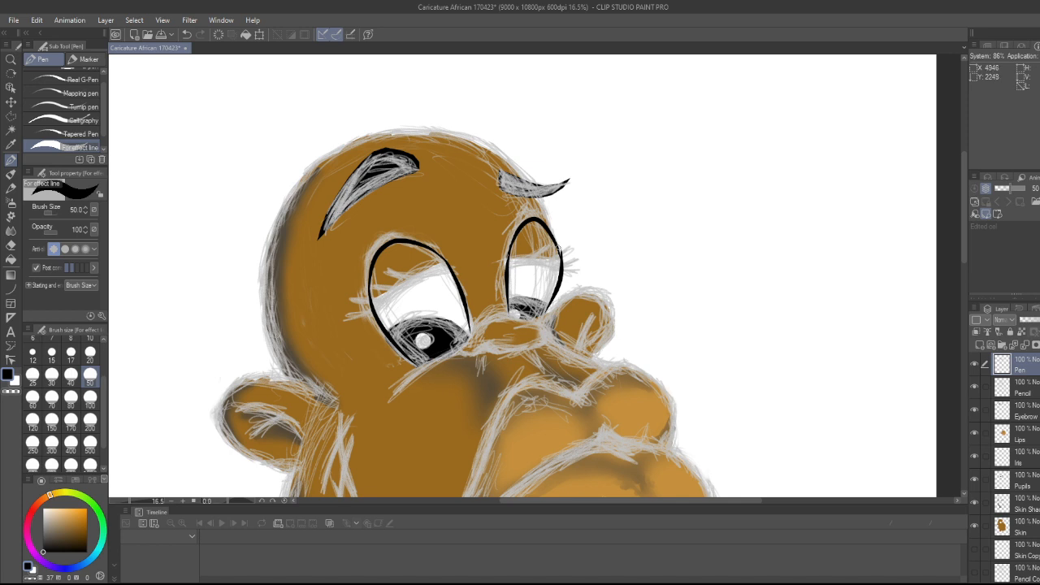
left_click_drag(556, 240, 561, 265)
Ink short black eyelashes at the outer side of both eyes, undoing a misplaced stroke
mouse_move(340, 318)
left_mouse_down()
mouse_move(371, 308)
mouse_move(362, 303)
mouse_move(424, 281)
left_mouse_up()
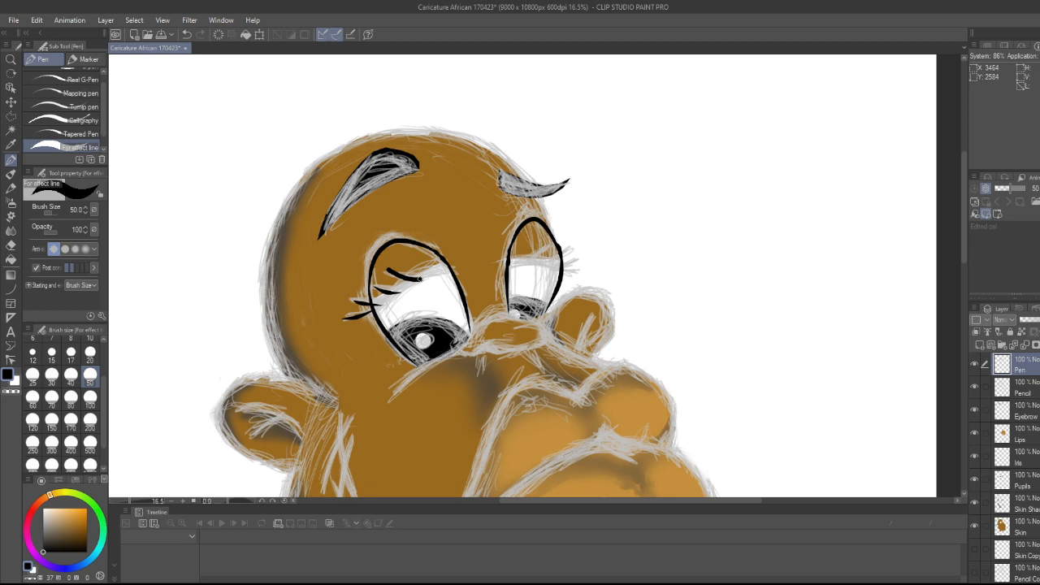
mouse_move(530, 258)
left_mouse_down()
mouse_move(577, 248)
mouse_move(559, 265)
mouse_move(582, 260)
mouse_move(564, 270)
mouse_move(580, 273)
left_mouse_up()
key("ctrl+z")
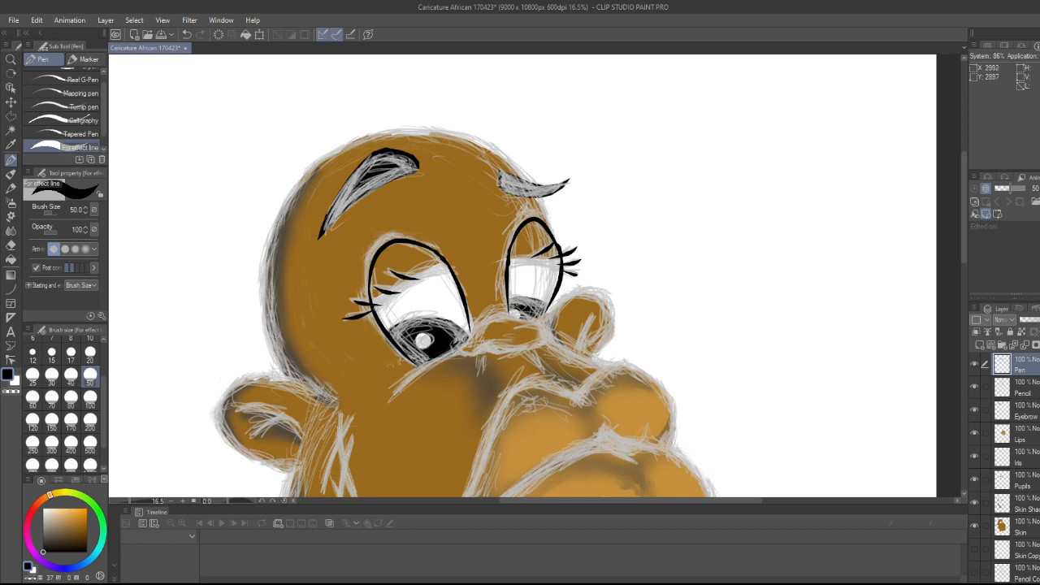
Ink the eyelid line across each eye, undoing and redrawing the one on the far eye
mouse_move(401, 286)
left_mouse_down()
mouse_move(511, 284)
mouse_move(510, 270)
mouse_move(561, 276)
left_mouse_up()
key("ctrl+z")
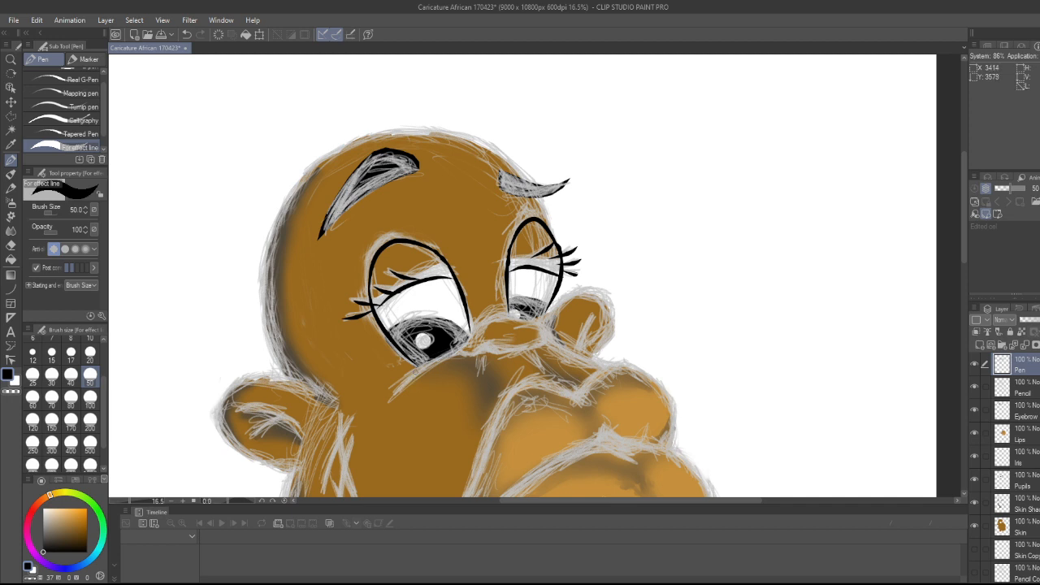
key("ctrl+z")
left_click_drag(507, 269, 558, 270)
Ink the outline of the near nostril and a line from it towards the upper lip
mouse_move(475, 339)
left_mouse_down()
mouse_move(459, 356)
mouse_move(492, 344)
mouse_move(522, 354)
mouse_move(547, 328)
left_mouse_up()
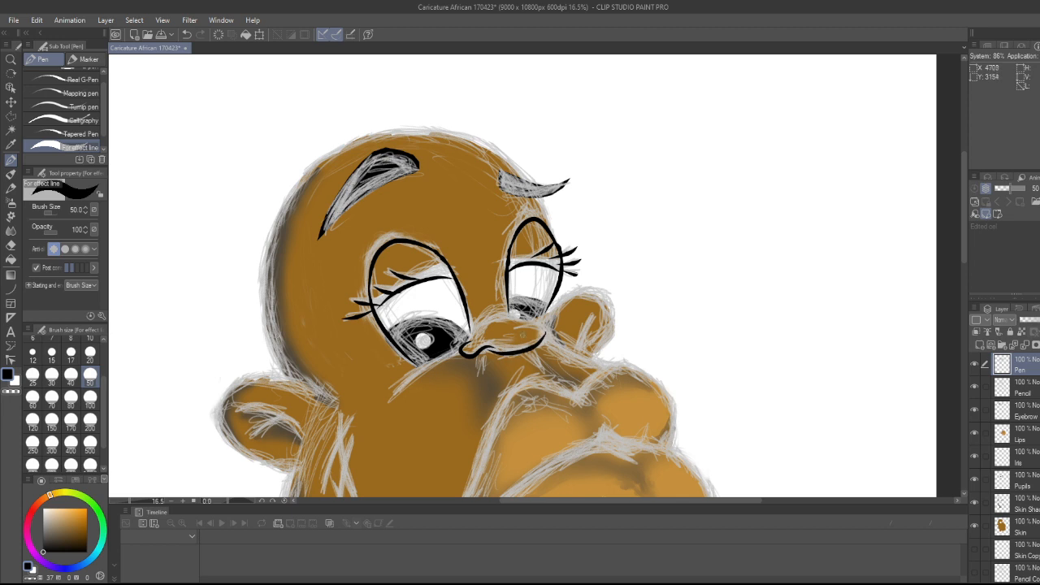
mouse_move(465, 345)
left_mouse_down()
mouse_move(515, 316)
mouse_move(546, 338)
left_mouse_up()
left_click_drag(541, 338, 615, 364)
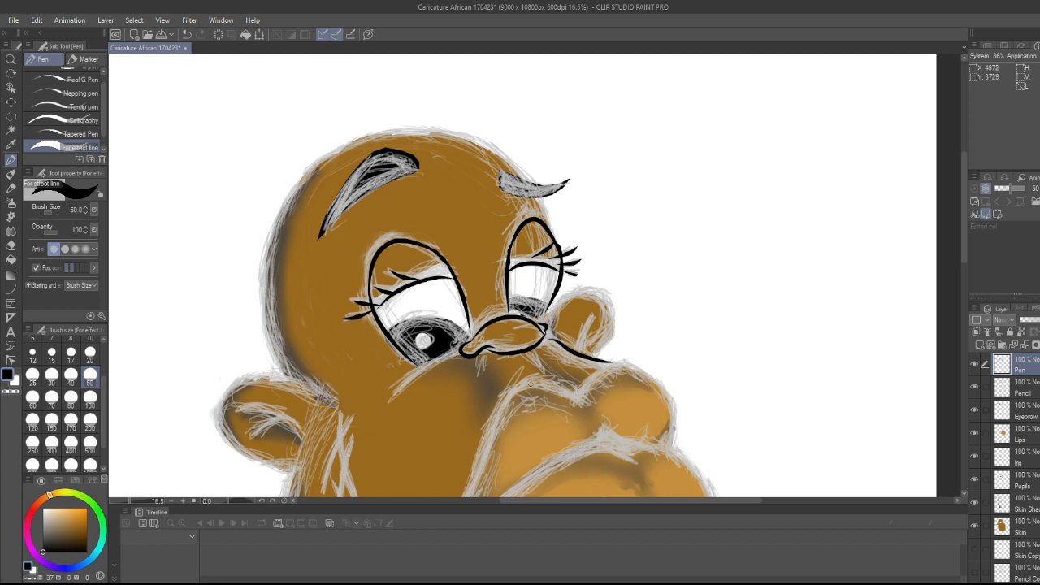
Ink the outline and inner fold of the far ear and the inner folds of the near ear
mouse_move(550, 319)
left_mouse_down()
mouse_move(584, 288)
mouse_move(601, 294)
mouse_move(610, 322)
mouse_move(588, 357)
mouse_move(588, 314)
mouse_move(589, 333)
mouse_move(597, 327)
left_mouse_up()
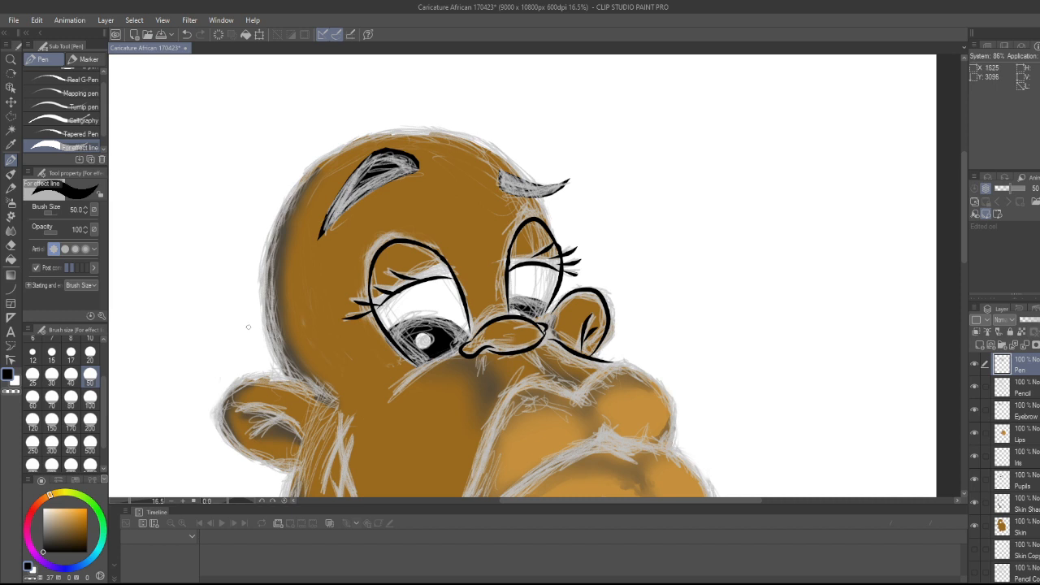
mouse_move(256, 433)
left_mouse_down()
mouse_move(284, 418)
mouse_move(265, 408)
mouse_move(304, 442)
left_mouse_up()
Ink the skull outline from above the near ear over the crown to the far eyebrow, undoing the misplaced strokes
mouse_move(296, 381)
left_mouse_down()
mouse_move(277, 354)
mouse_move(260, 276)
mouse_move(289, 202)
mouse_move(339, 150)
mouse_move(408, 131)
mouse_move(478, 140)
mouse_move(512, 167)
mouse_move(543, 221)
left_mouse_up()
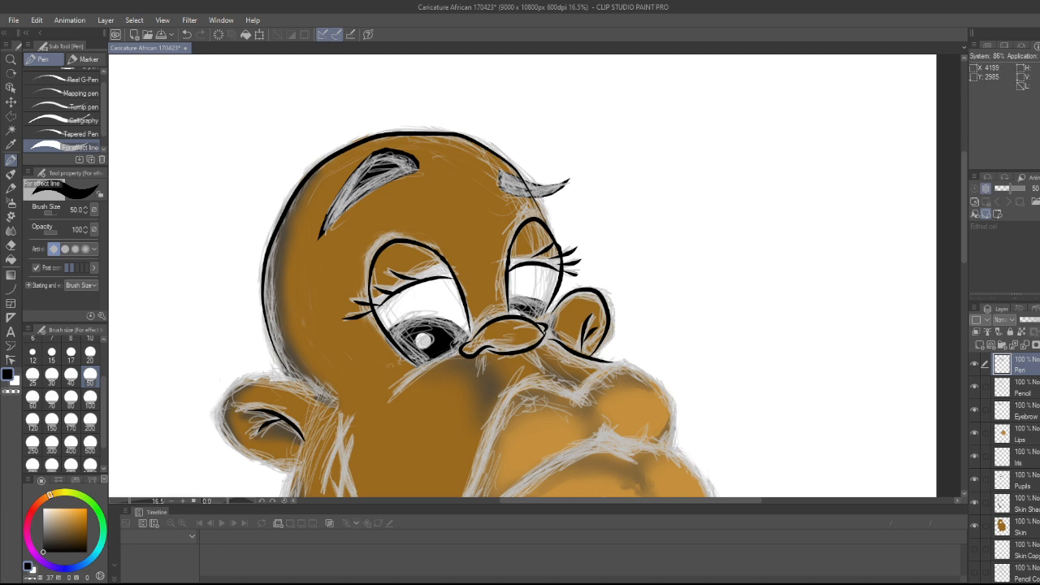
key("ctrl+z")
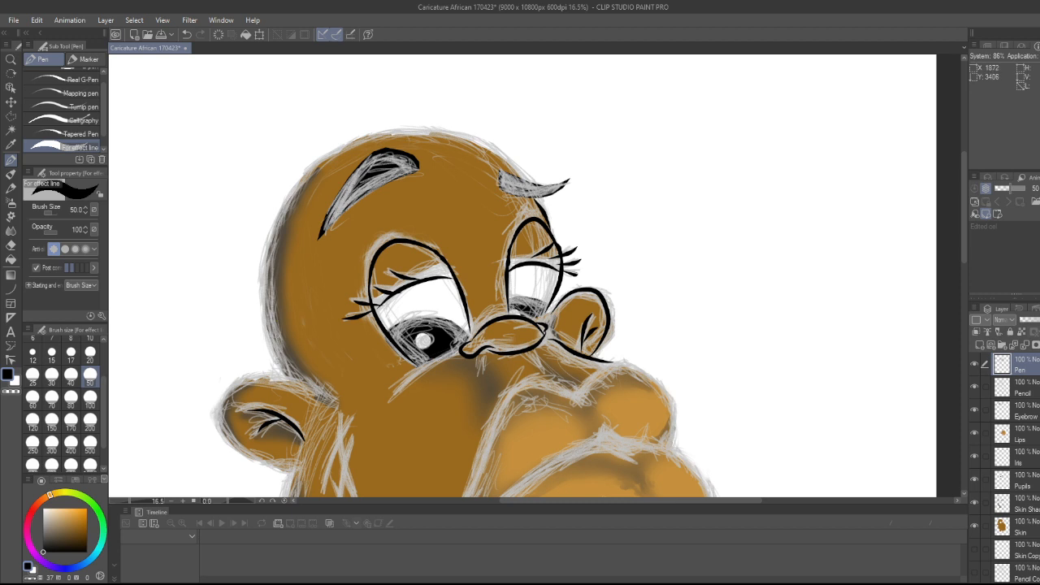
mouse_move(289, 378)
left_mouse_down()
mouse_move(251, 300)
mouse_move(258, 239)
left_mouse_up()
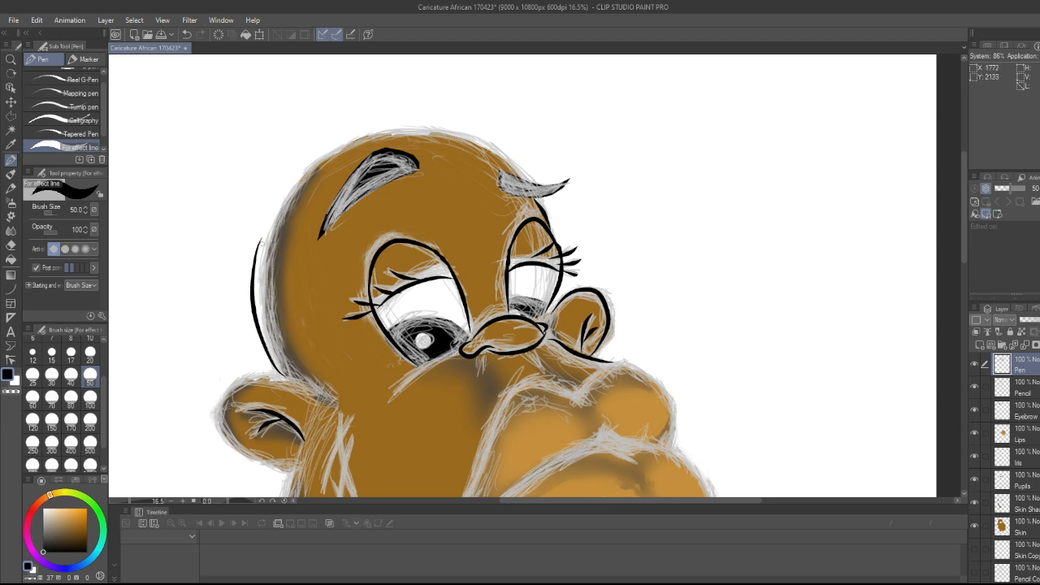
key("ctrl+z")
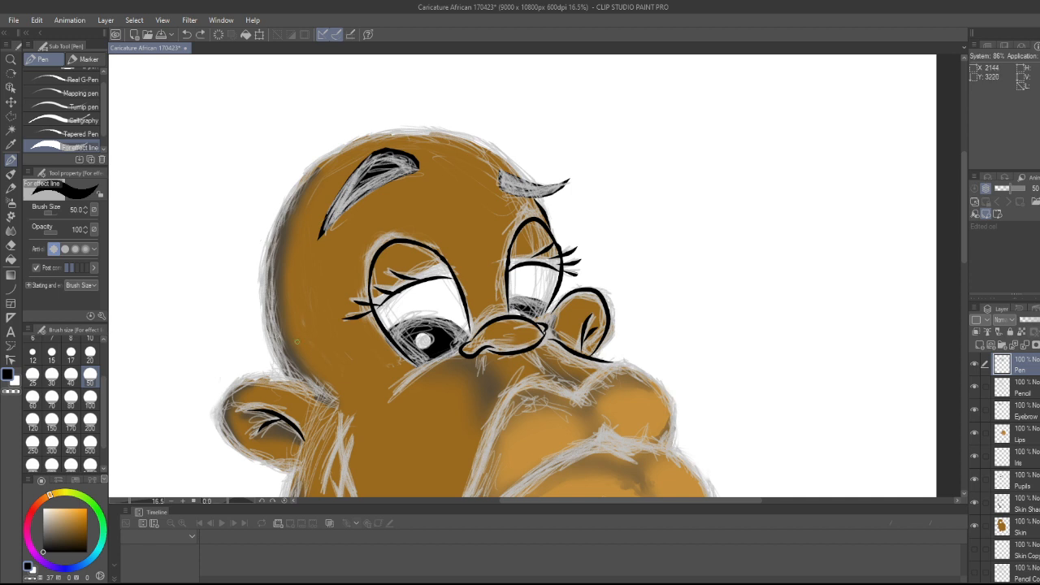
mouse_move(294, 380)
left_mouse_down()
mouse_move(266, 324)
mouse_move(260, 280)
mouse_move(269, 238)
mouse_move(280, 234)
mouse_move(265, 251)
mouse_move(267, 238)
mouse_move(309, 171)
mouse_move(385, 127)
mouse_move(416, 128)
mouse_move(488, 145)
mouse_move(522, 182)
left_mouse_up()
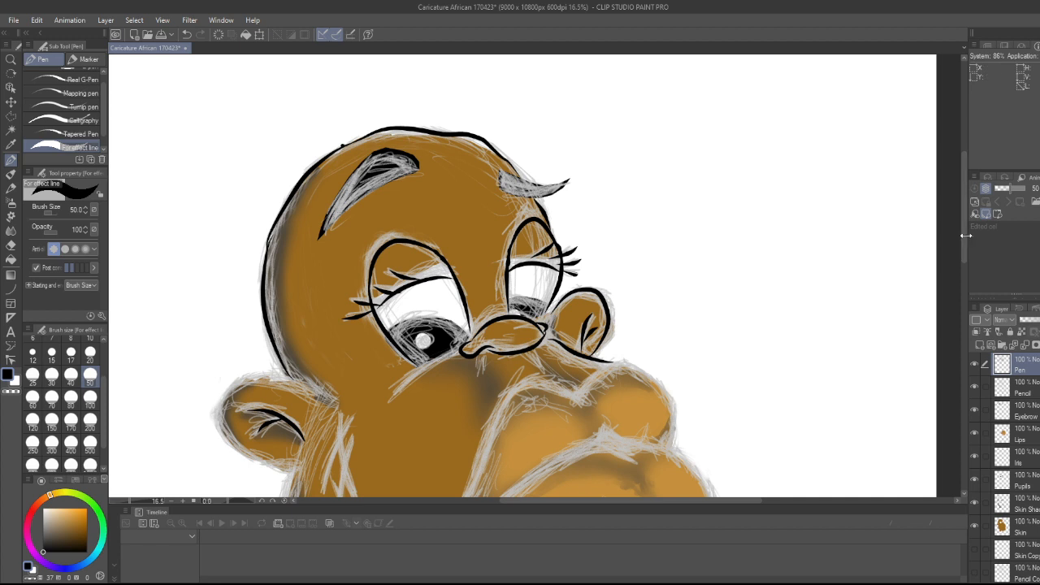
Ink the outer contour of the near ear and its upper rim running into the side of the head
left_click_drag(962, 241, 962, 284)
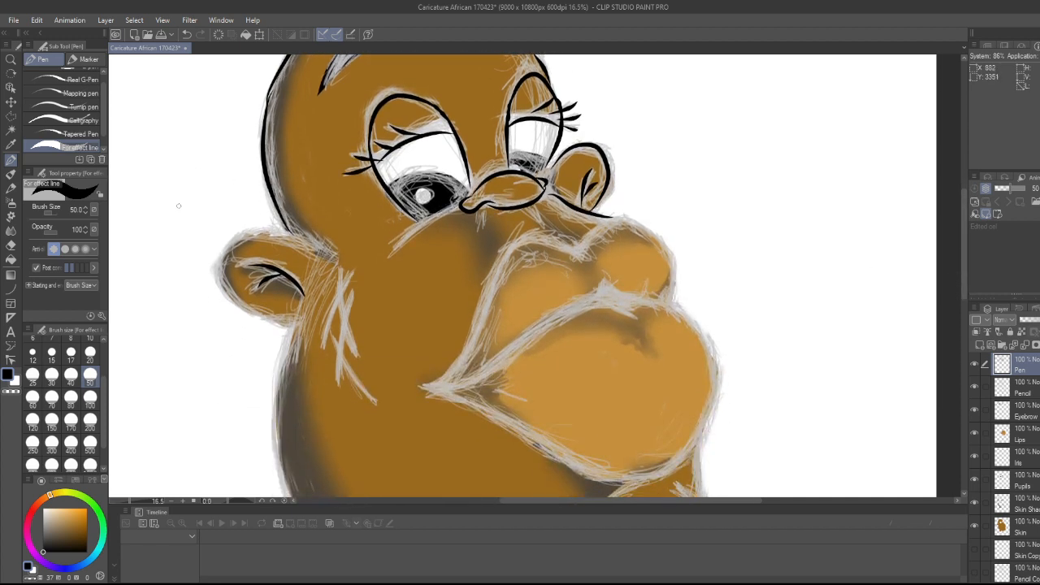
mouse_move(302, 239)
left_mouse_down()
mouse_move(242, 248)
mouse_move(281, 235)
mouse_move(248, 233)
mouse_move(220, 262)
mouse_move(219, 286)
mouse_move(239, 316)
mouse_move(299, 326)
left_mouse_up()
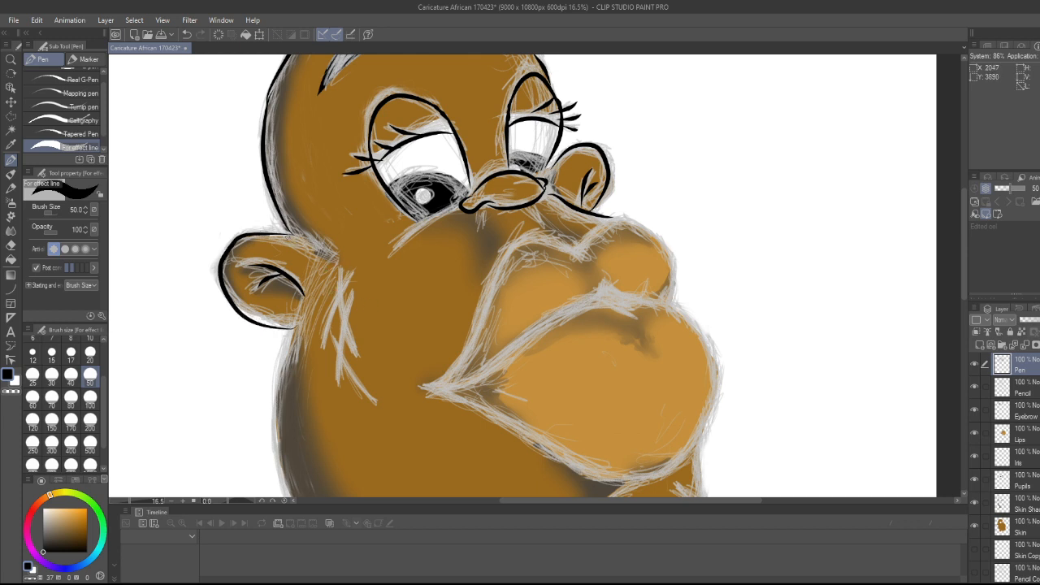
left_click_drag(286, 234, 324, 264)
left_click_drag(290, 235, 301, 240)
Ink the fold beneath the near eye and the upper and lower edges of the upper lip from the mouth corner
left_click_drag(387, 244, 460, 207)
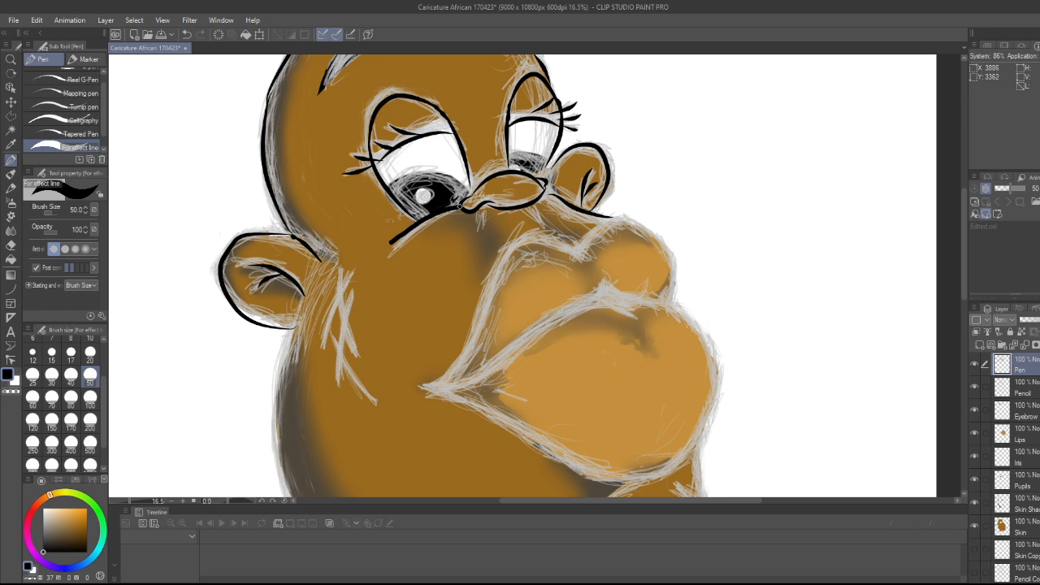
key("ctrl+z")
mouse_move(424, 388)
left_mouse_down()
mouse_move(465, 357)
mouse_move(483, 312)
left_mouse_up()
mouse_move(493, 283)
left_mouse_down()
mouse_move(512, 252)
mouse_move(537, 238)
mouse_move(575, 253)
mouse_move(624, 219)
mouse_move(667, 255)
mouse_move(661, 302)
left_mouse_up()
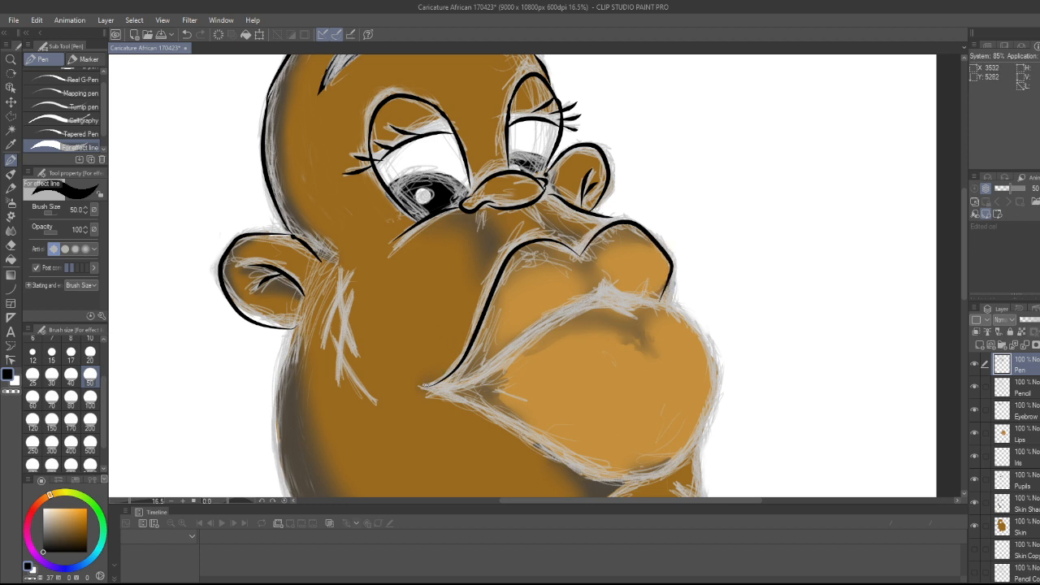
mouse_move(421, 388)
left_mouse_down()
mouse_move(475, 372)
mouse_move(559, 317)
mouse_move(671, 304)
left_mouse_up()
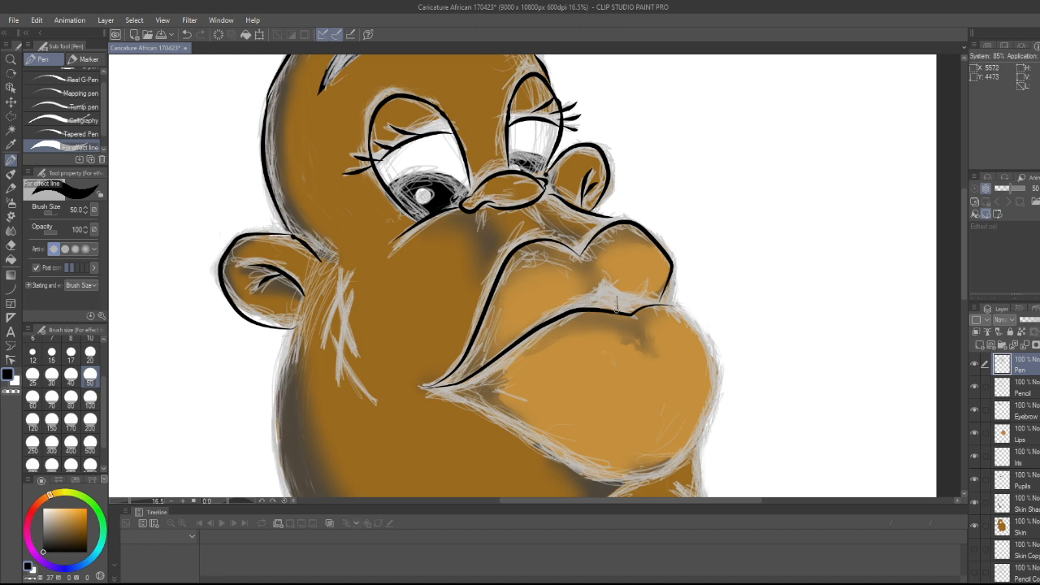
Ink short crease marks at the middle and edges of the upper lip, undoing the misplaced strokes
key("ctrl+z")
left_click_drag(617, 308, 616, 296)
key("ctrl+z")
key("ctrl+z")
key("ctrl+z")
mouse_move(623, 312)
left_mouse_down()
mouse_move(629, 294)
mouse_move(598, 288)
mouse_move(611, 293)
left_mouse_up()
key("ctrl+z")
scroll(963, 281, "down", 3)
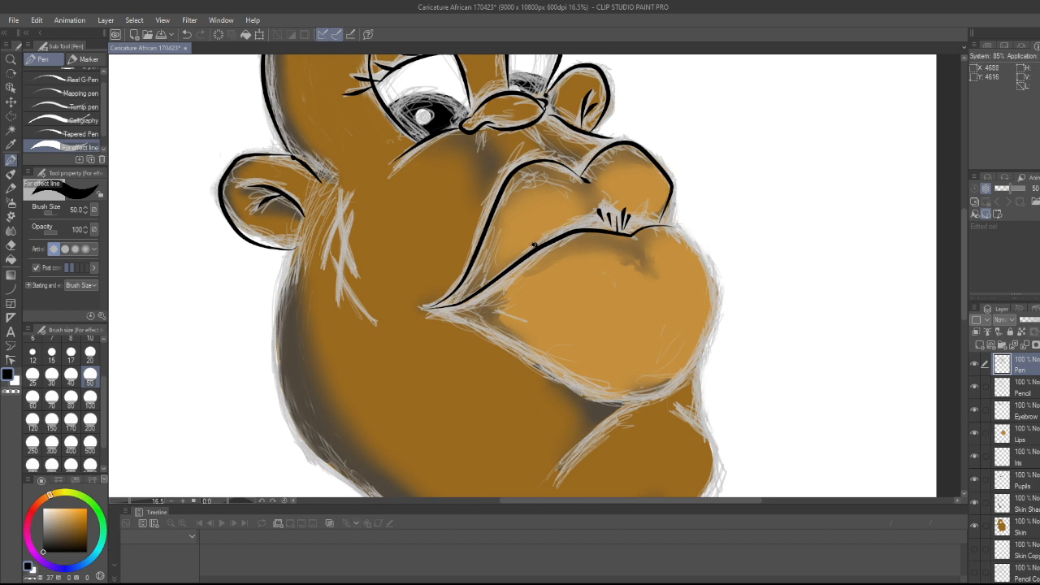
left_click_drag(533, 243, 519, 242)
left_click_drag(521, 179, 541, 173)
Ink the lower lip's front contour and underside back to the mouth corner, undoing and redrawing the underside stroke
mouse_move(664, 224)
left_mouse_down()
mouse_move(696, 245)
mouse_move(715, 297)
mouse_move(688, 366)
mouse_move(660, 390)
left_mouse_up()
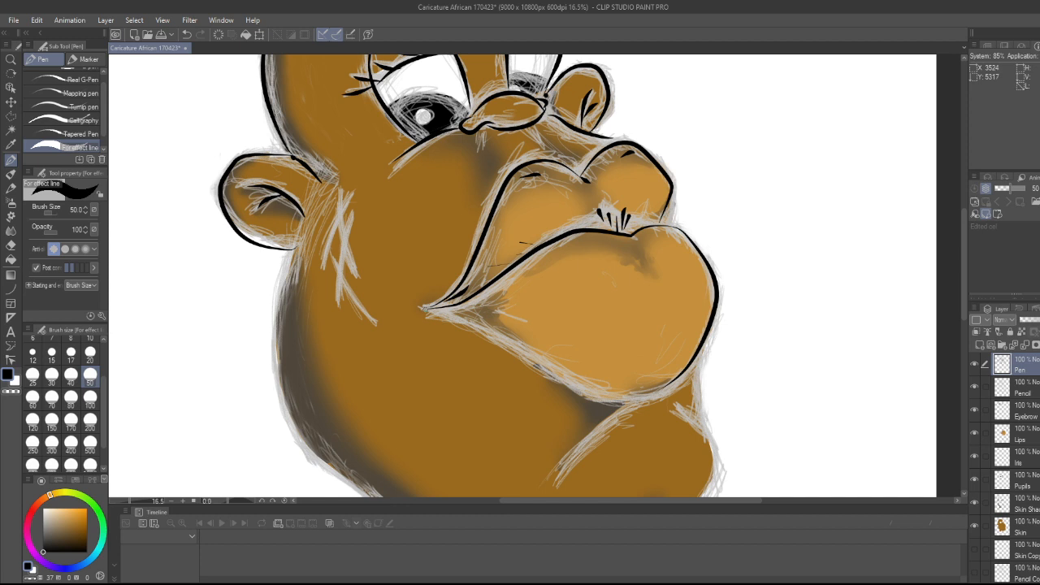
mouse_move(422, 308)
left_mouse_down()
mouse_move(592, 406)
mouse_move(634, 411)
mouse_move(670, 395)
left_mouse_up()
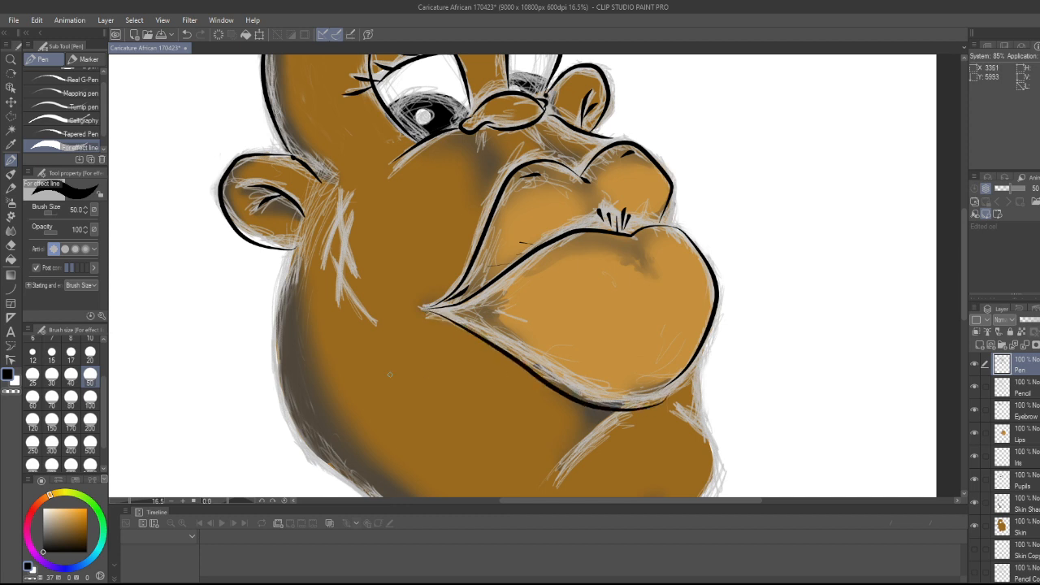
key("ctrl+z")
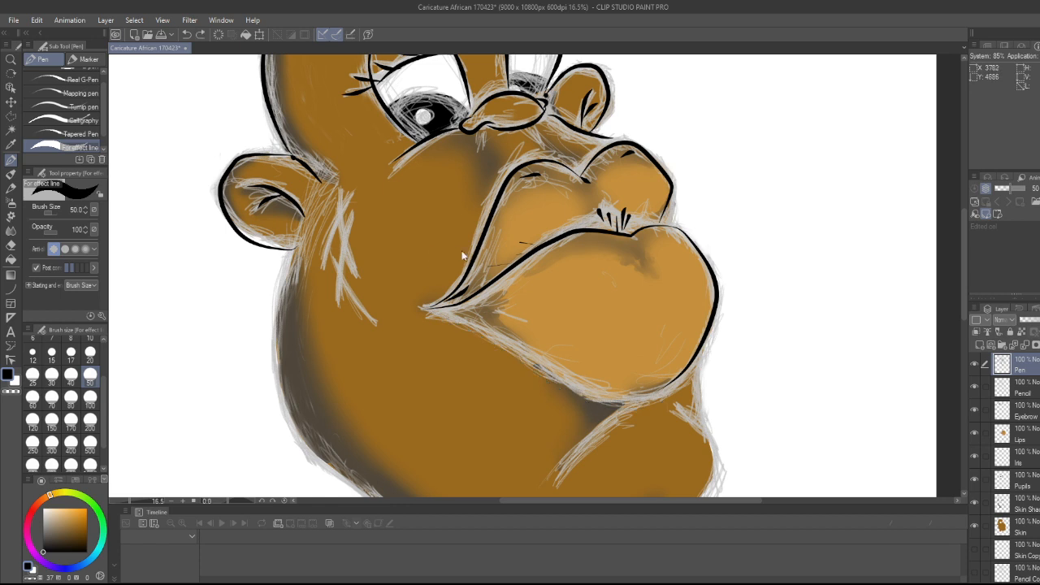
mouse_move(422, 307)
left_mouse_down()
mouse_move(505, 337)
mouse_move(587, 390)
mouse_move(668, 395)
left_mouse_up()
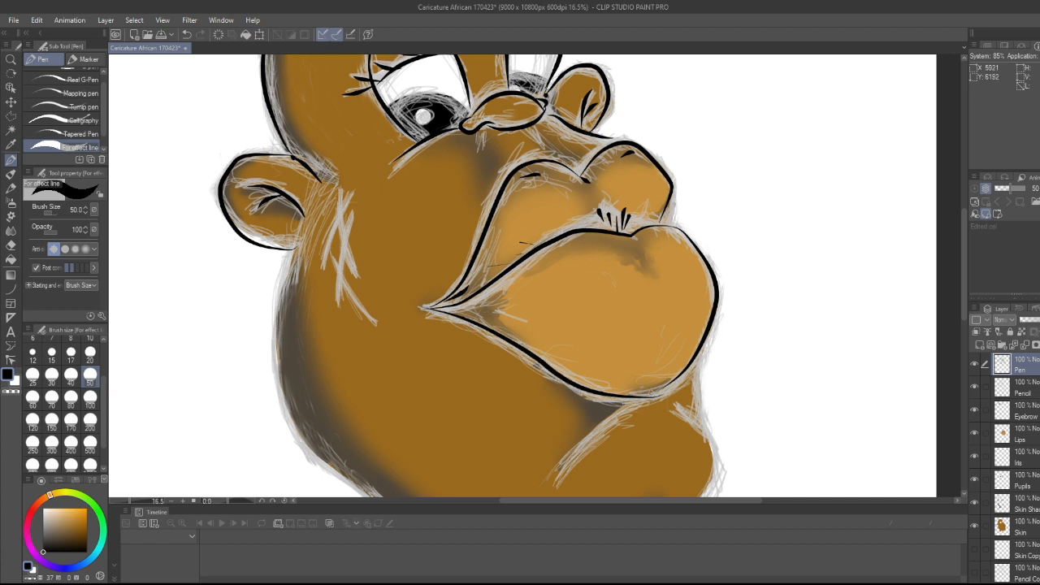
Ink short crease marks along the lower lip's front and lower edges and below its central dip
mouse_move(657, 392)
left_mouse_down()
mouse_move(671, 383)
mouse_move(648, 378)
mouse_move(696, 325)
left_mouse_up()
left_click_drag(538, 348, 563, 358)
left_click_drag(609, 241, 652, 272)
mouse_move(639, 236)
left_mouse_down()
mouse_move(654, 247)
mouse_move(641, 235)
left_mouse_up()
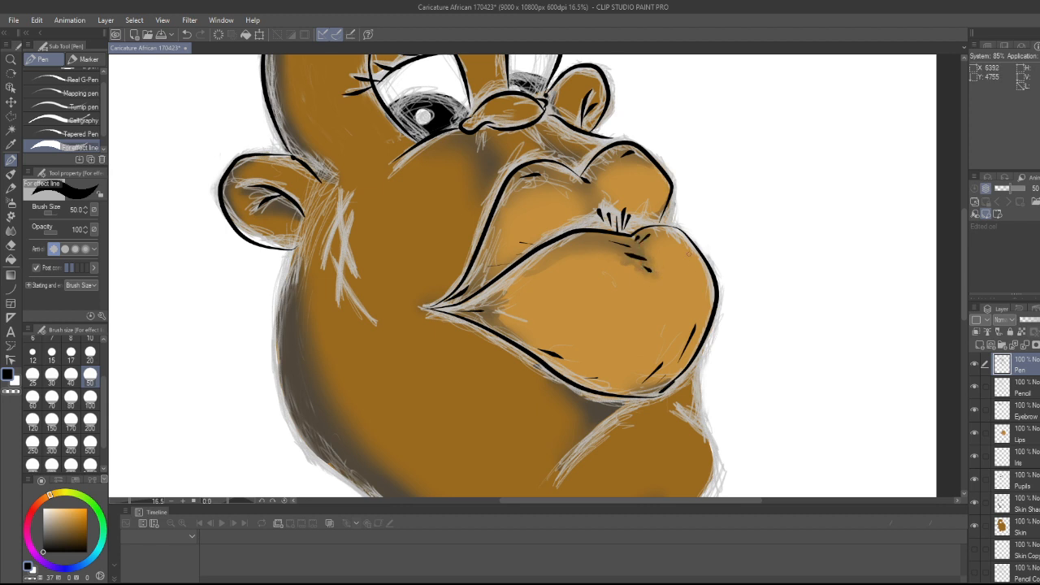
Ink the front contour of the chin down from the lower lip, with a short crease joining it below the lip
scroll(608, 337, "down", 7)
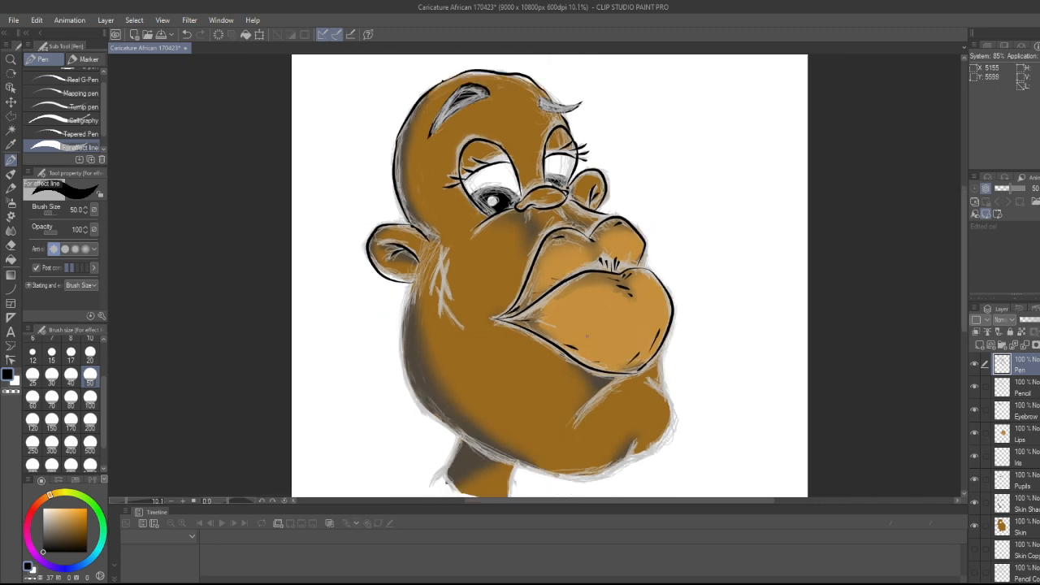
scroll(635, 374, "up", 3)
scroll(654, 371, "up", 2)
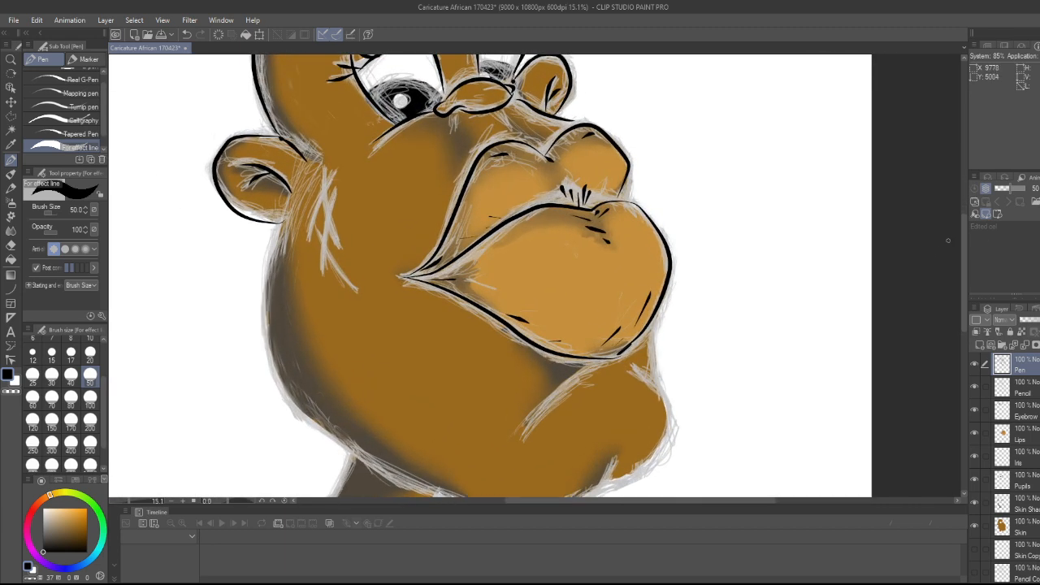
left_click_drag(965, 258, 968, 286)
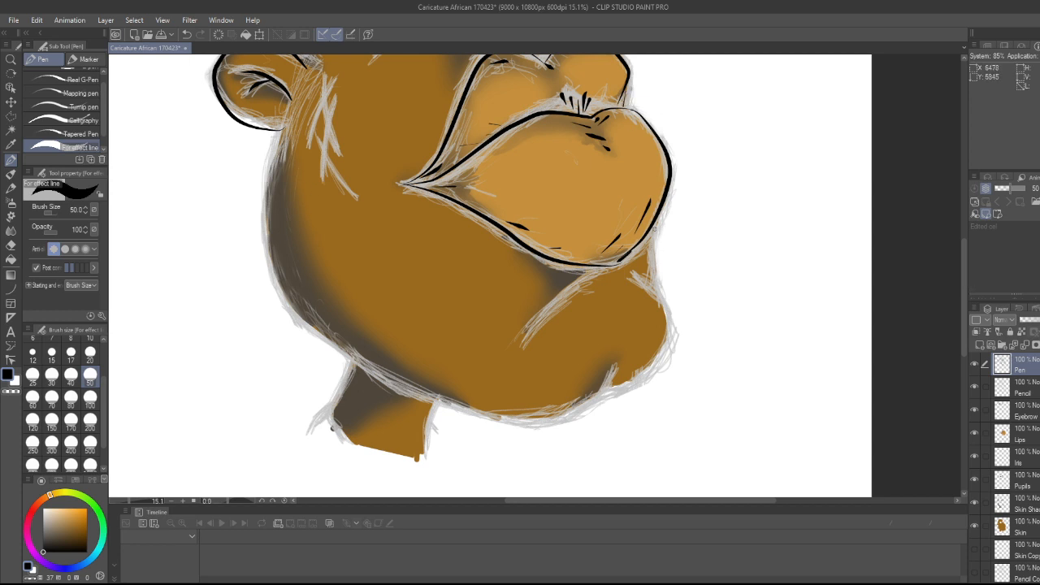
mouse_move(657, 218)
left_mouse_down()
mouse_move(665, 334)
mouse_move(648, 368)
mouse_move(606, 385)
left_mouse_up()
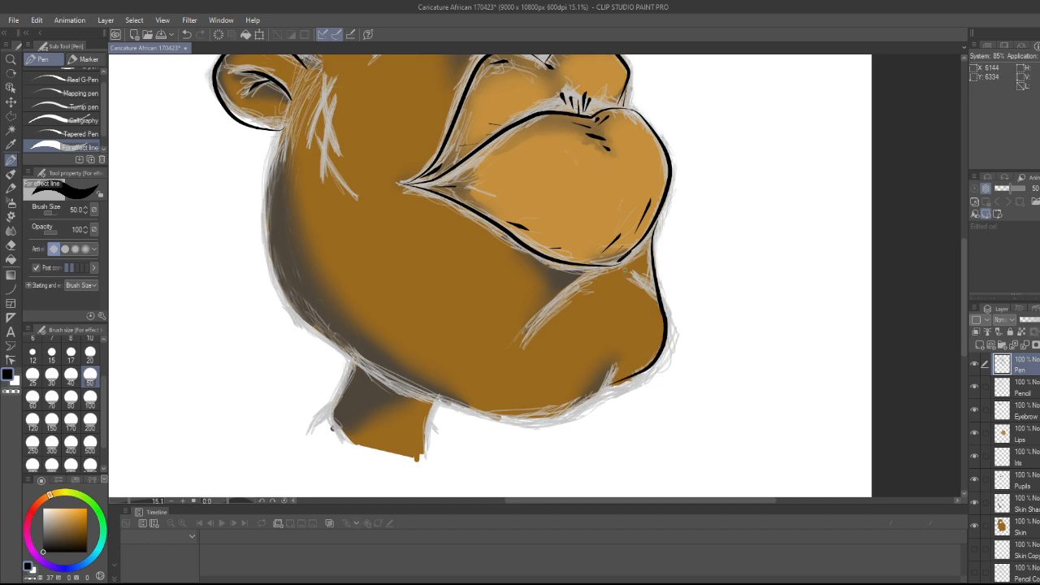
left_click_drag(625, 269, 660, 296)
Ink the diagonal crease between the lower lip and chin, redrawing its first stroke, and add the lines of the chin cleft
left_click_drag(521, 338, 572, 270)
key("ctrl+z")
left_click_drag(528, 327, 590, 272)
left_click_drag(536, 312, 590, 274)
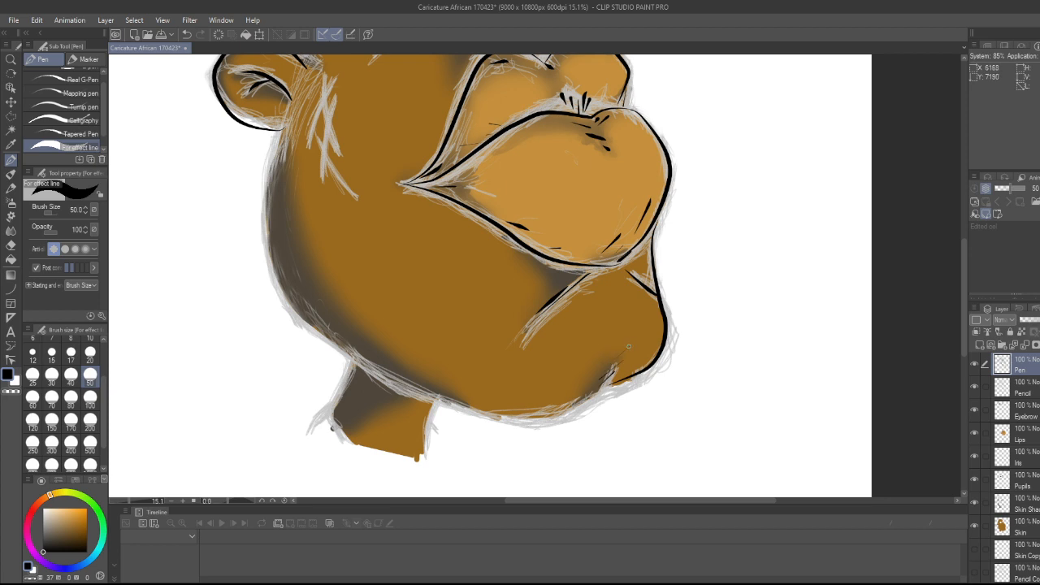
left_click_drag(612, 358, 631, 335)
mouse_move(529, 420)
left_mouse_down()
mouse_move(574, 408)
mouse_move(617, 373)
left_mouse_up()
Ink the jawline from beneath the near ear to the underside of the chin, undoing and redrawing its lower part
mouse_move(285, 127)
left_mouse_down()
mouse_move(270, 235)
mouse_move(308, 342)
mouse_move(317, 335)
mouse_move(463, 413)
mouse_move(536, 422)
left_mouse_up()
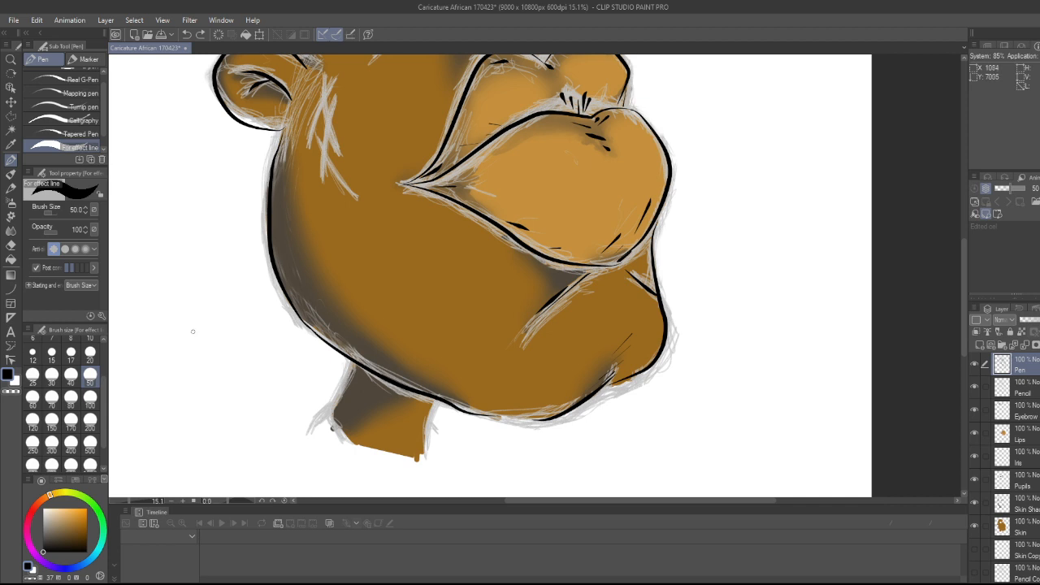
key("ctrl+z")
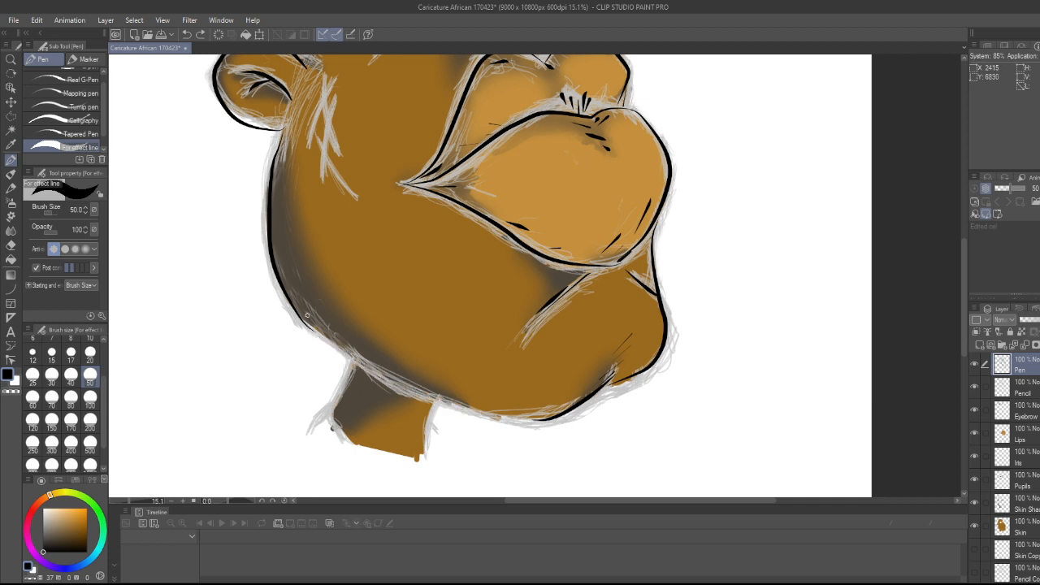
mouse_move(300, 319)
left_mouse_down()
mouse_move(409, 389)
mouse_move(554, 423)
left_mouse_up()
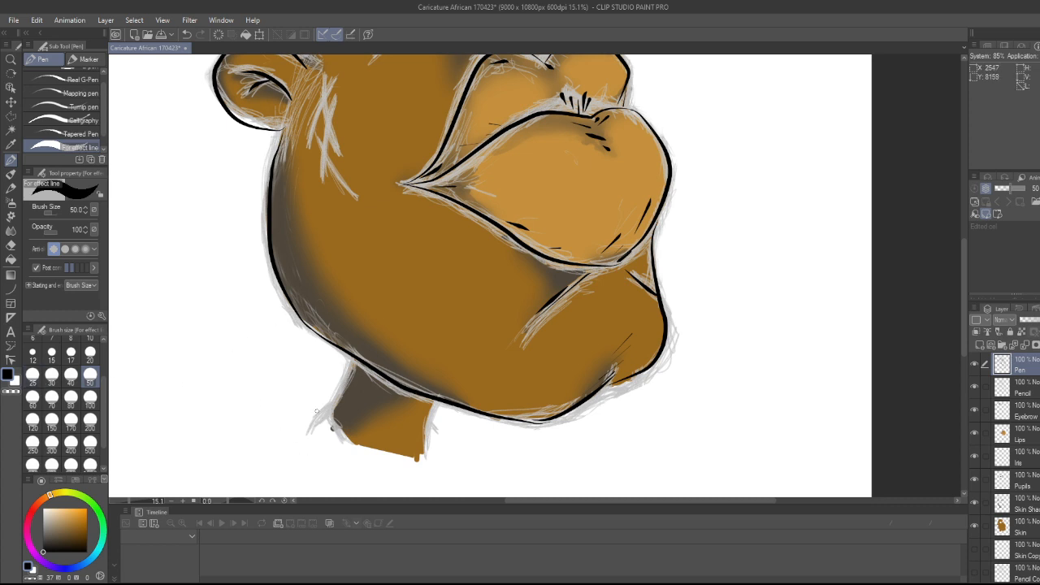
Ink both sides of the neck, undoing a misplaced stroke, and add a short line for the near shoulder
mouse_move(351, 444)
left_mouse_down()
mouse_move(330, 413)
mouse_move(345, 369)
left_mouse_up()
key("ctrl+z")
left_click_drag(417, 457, 439, 397)
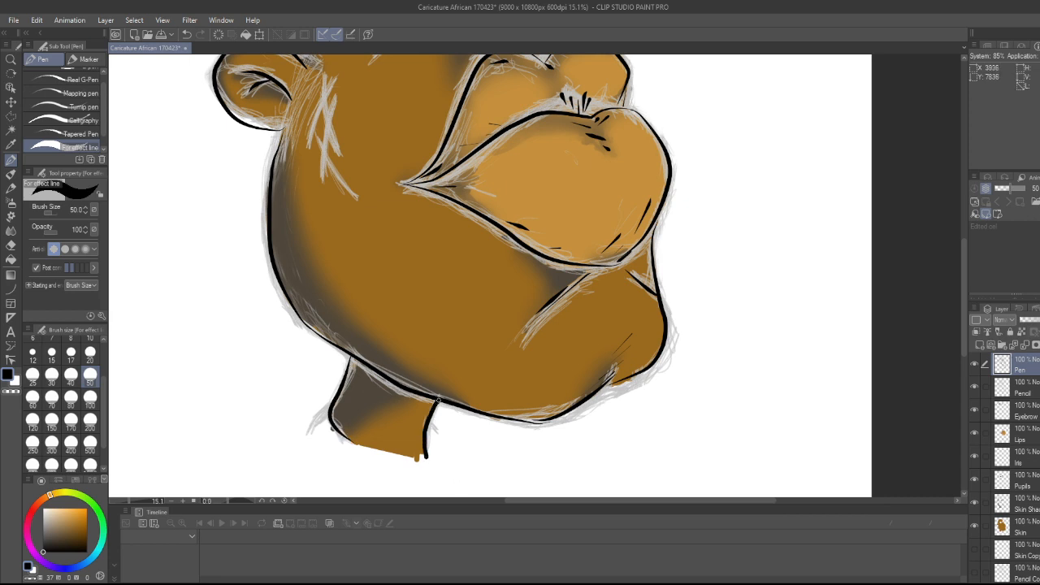
left_click_drag(305, 436, 329, 406)
Make the Lips layer active and sample the light brown of the lower lip as the drawing colour
scroll(166, 388, "down", 3)
scroll(72, 372, "down", 1)
scroll(260, 272, "down", 4)
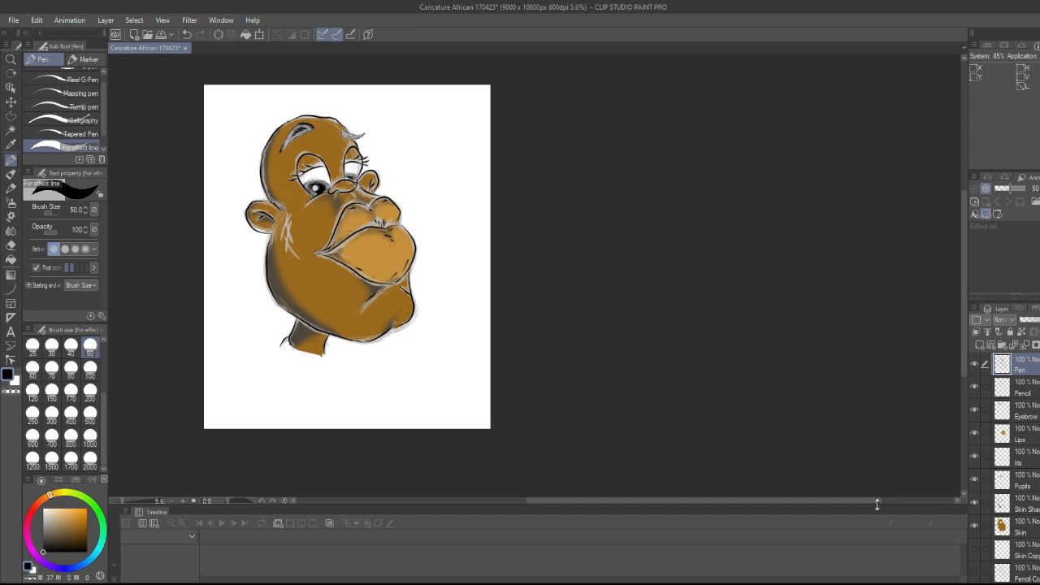
left_click_drag(876, 501, 789, 512)
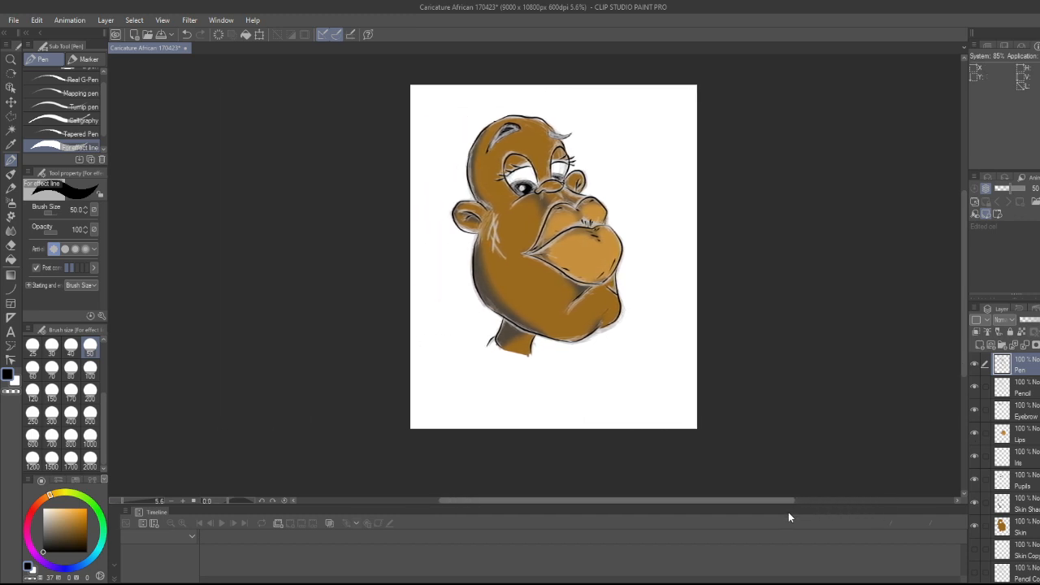
left_click_drag(962, 349, 961, 328)
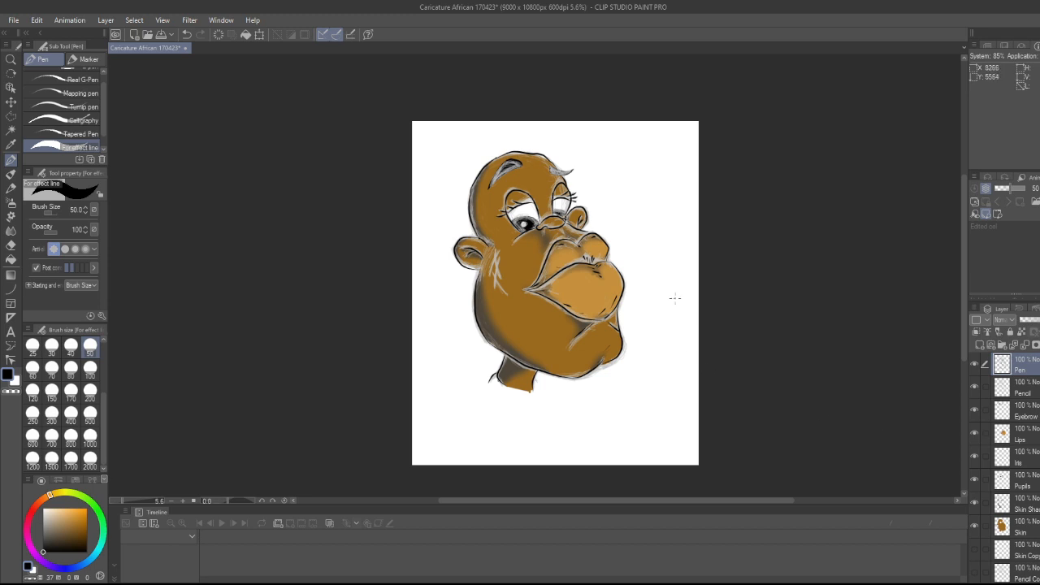
scroll(674, 297, "up", 3)
scroll(665, 303, "up", 1)
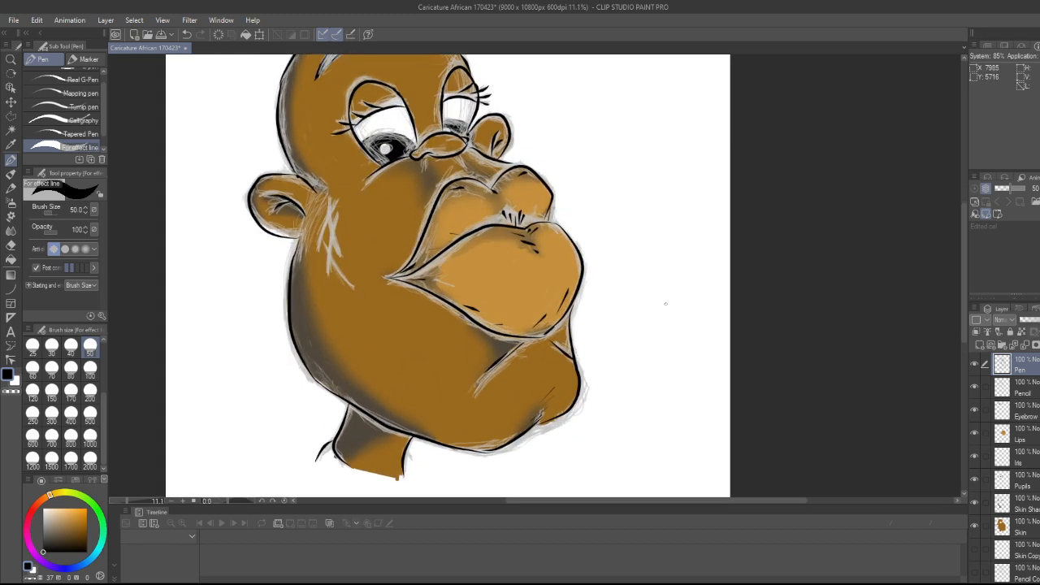
left_click(1018, 434)
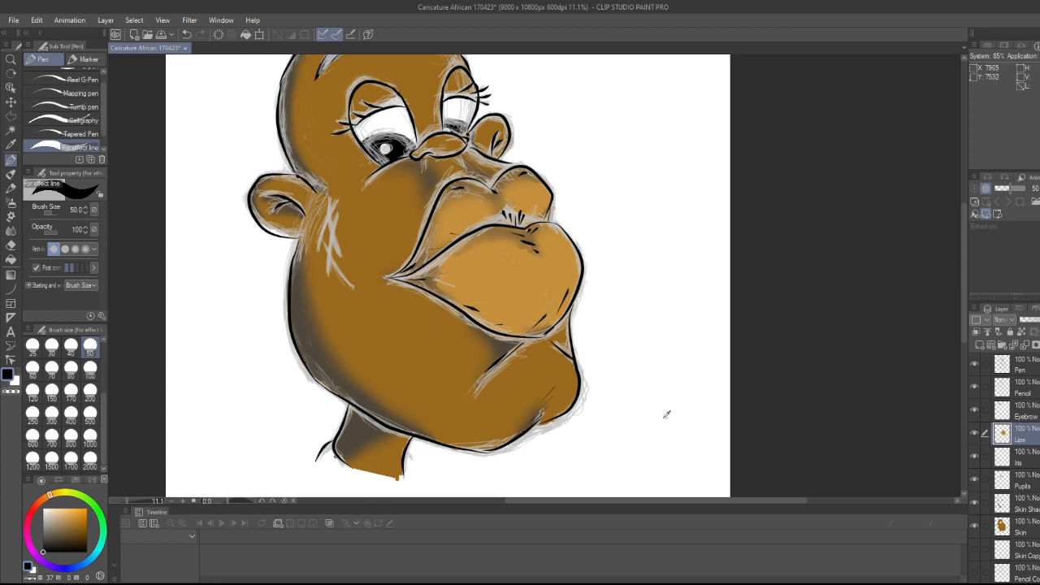
key("i")
left_click(544, 281)
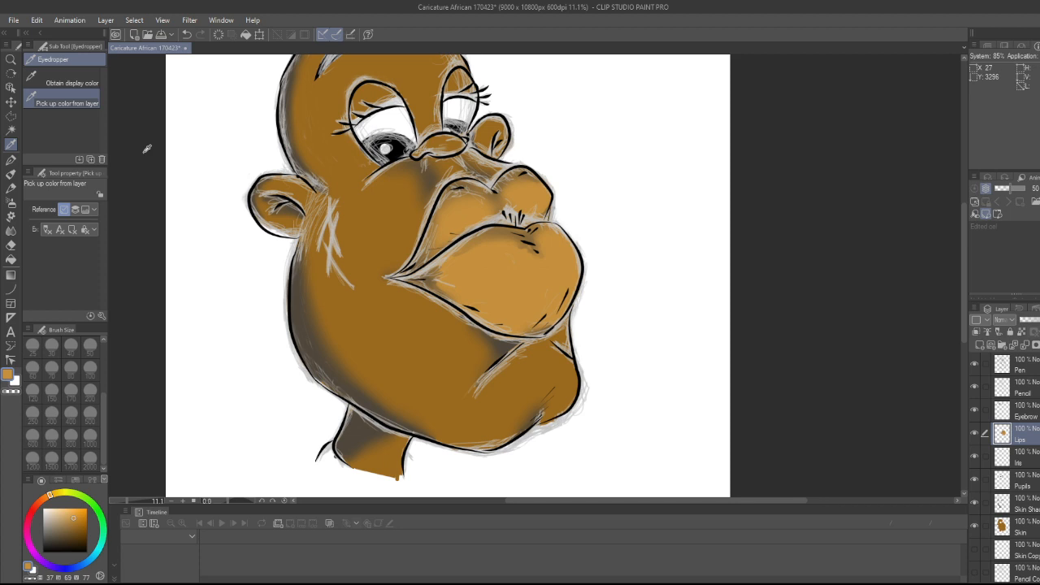
Return to the For effect line pen and rename the Lips layer so that its name begins with "Lips and Trib"
left_click(12, 189)
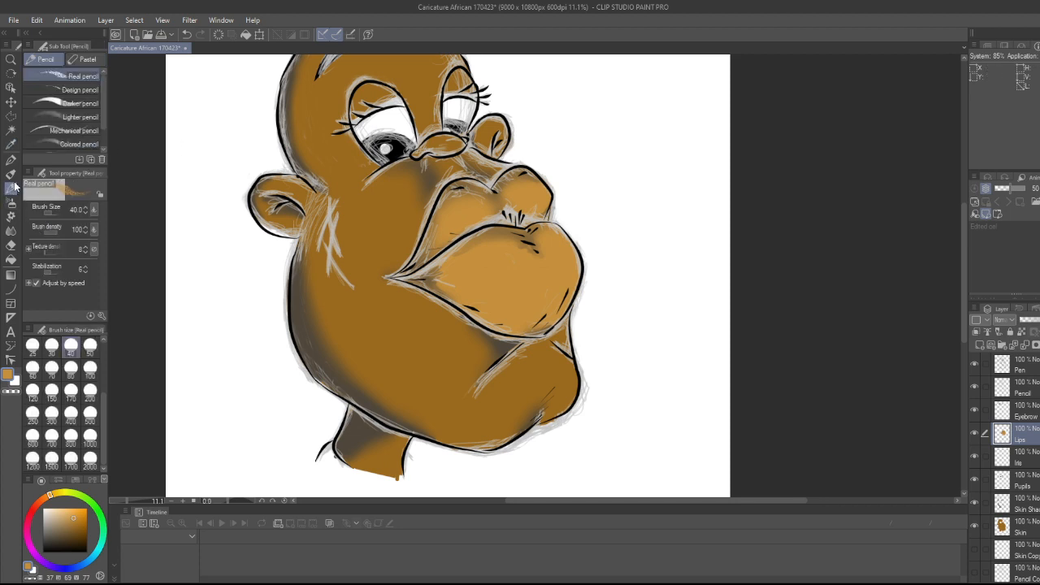
left_click(11, 160)
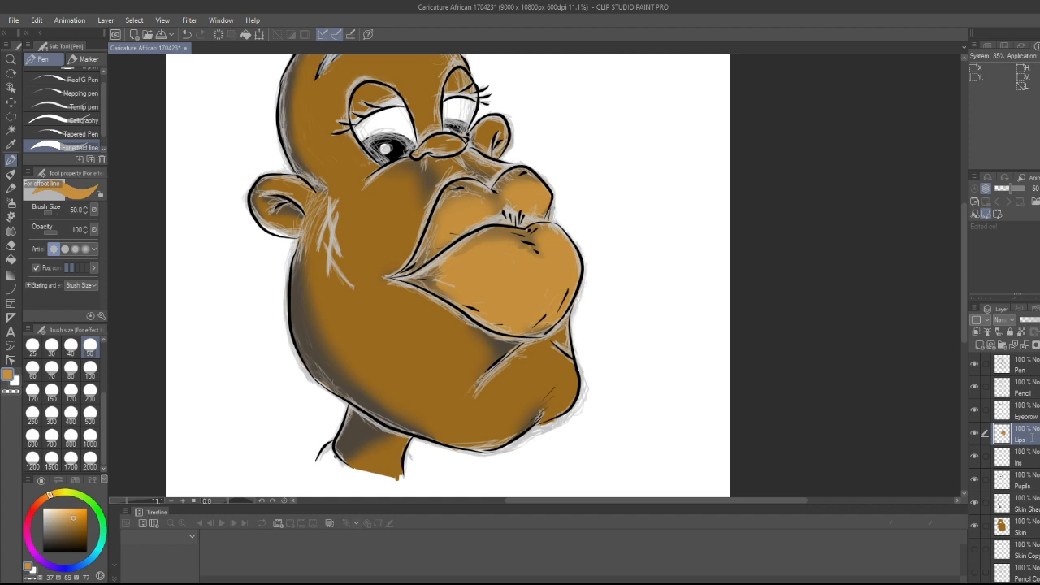
key("Return")
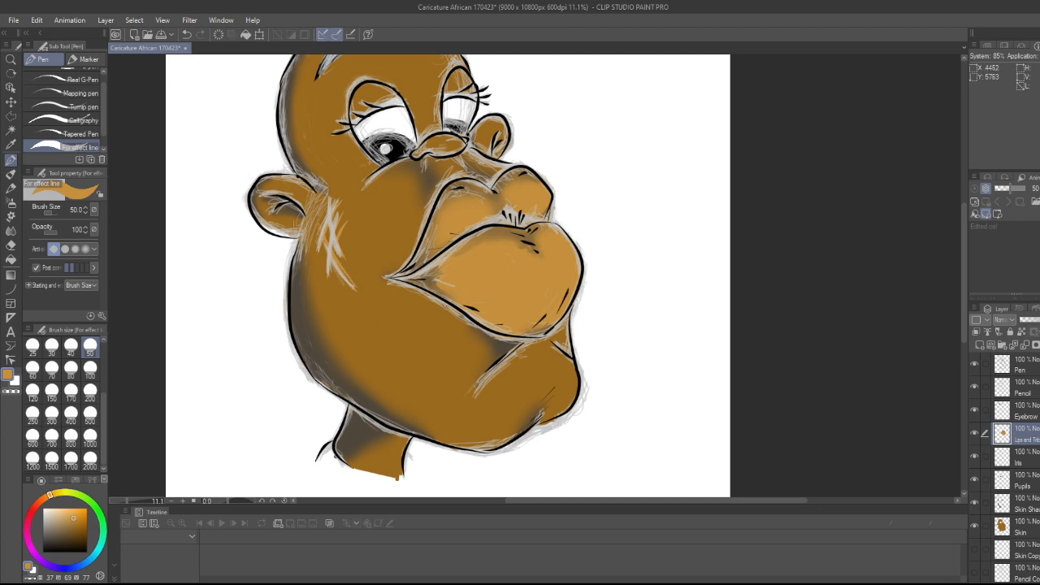
Try to ink the cheek crease below the near ear in black on the Pen layer
left_click(1030, 372)
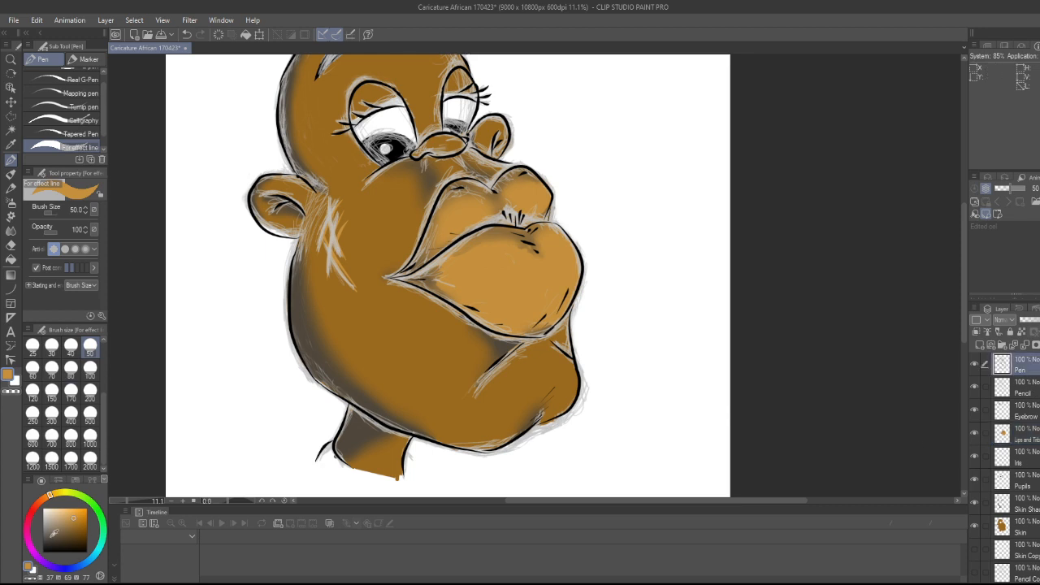
left_click_drag(54, 540, 22, 572)
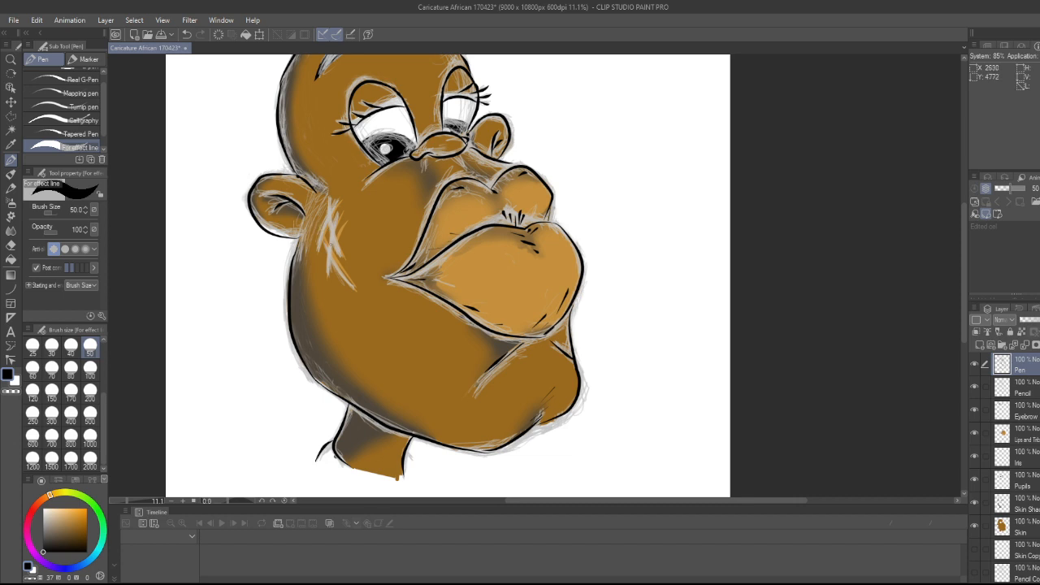
left_click_drag(329, 248, 353, 283)
key("ctrl+z")
left_click_drag(330, 250, 356, 282)
key("ctrl+z")
Duplicate the Skin layer with a name beginning "Shirt Colo", and switch to the Oil paint brush with white
left_click(1036, 533)
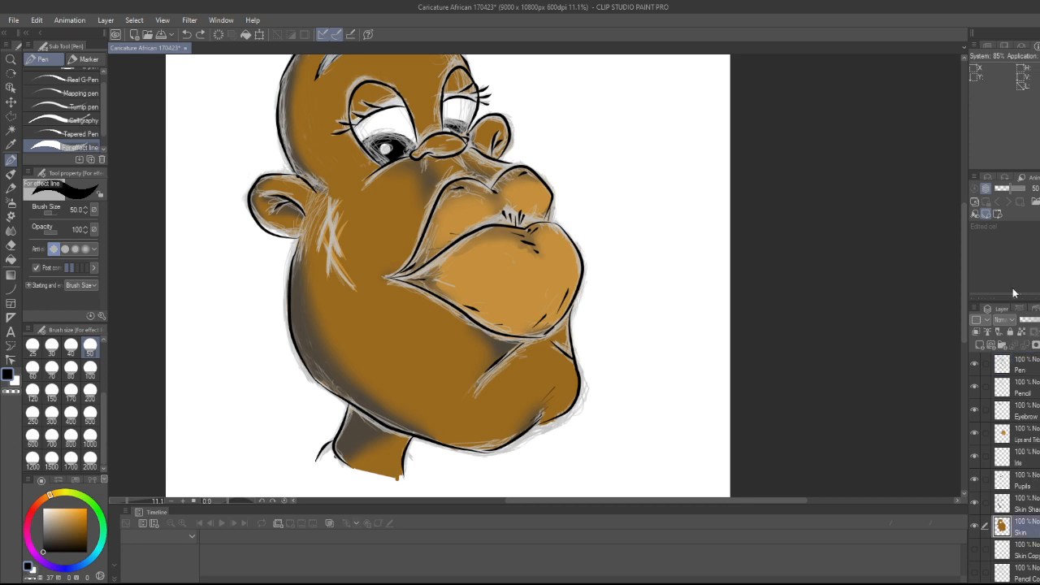
key("ctrl+v")
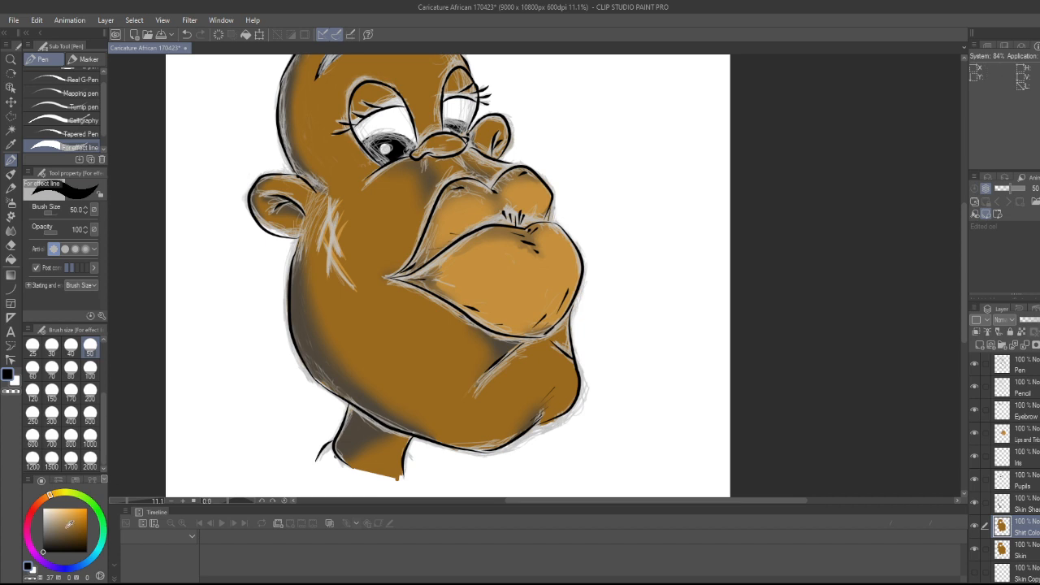
key("x")
key("b")
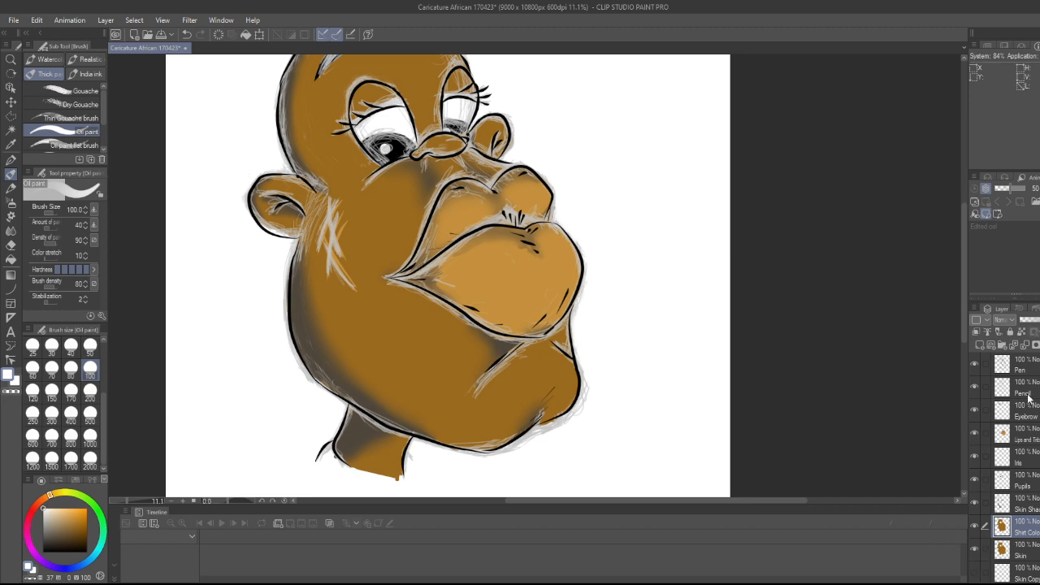
Toggle the Pen layer's visibility, hide the Paper layer, and inspect the face colouring against the transparent background
left_click(974, 363)
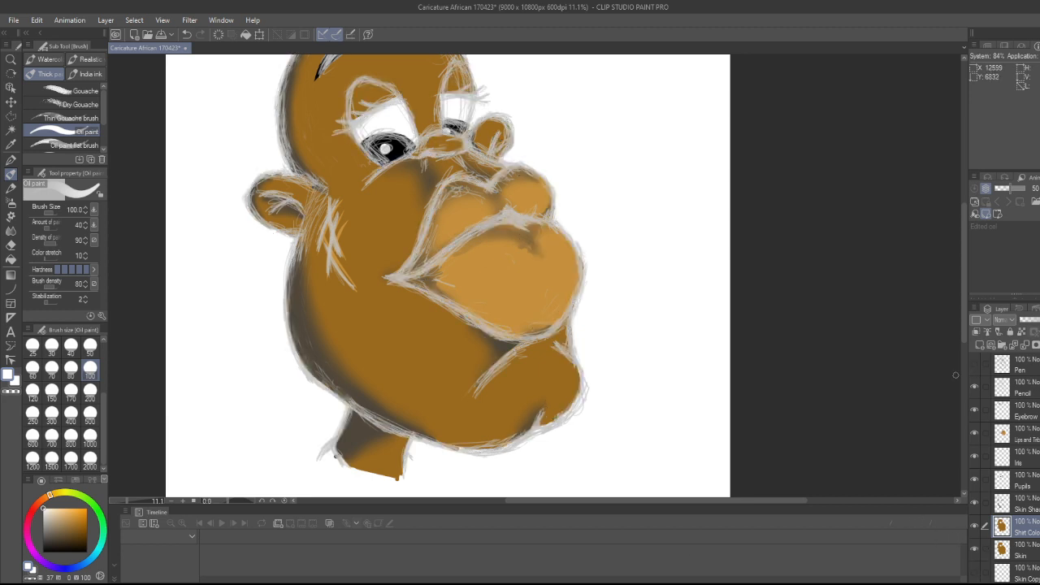
left_click(974, 363)
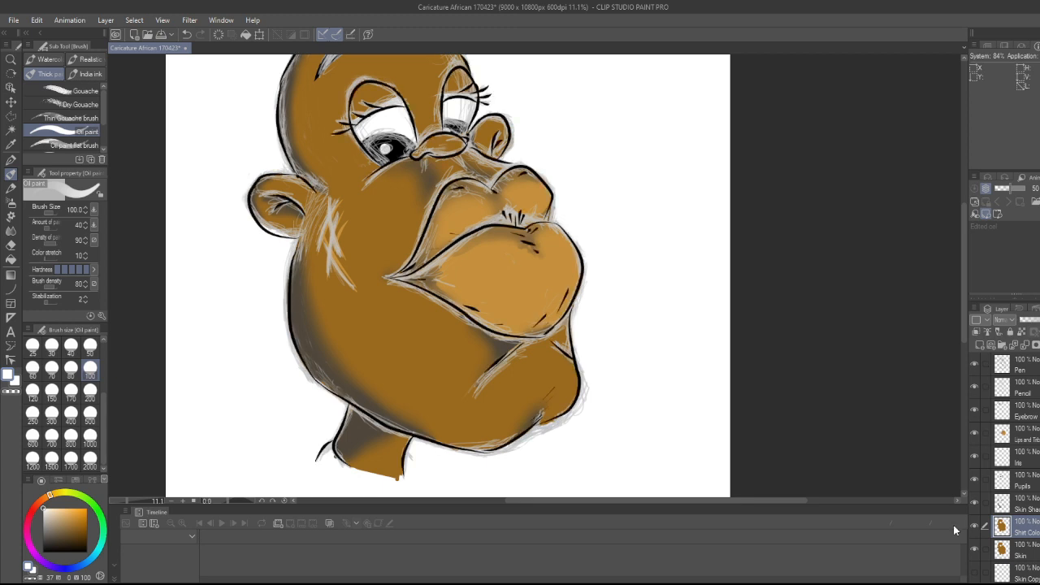
scroll(973, 570, "down", 2)
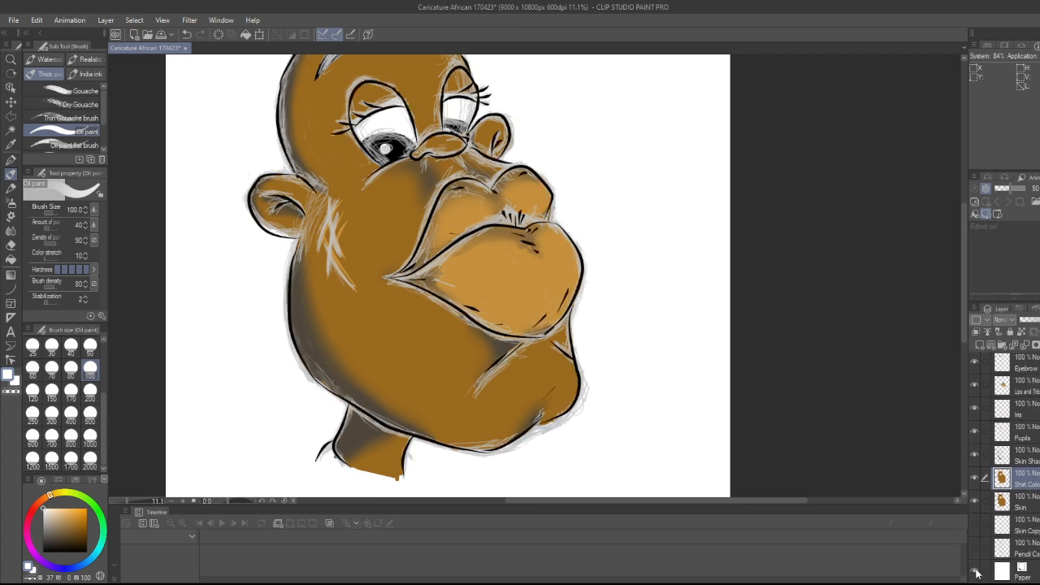
left_click(974, 572)
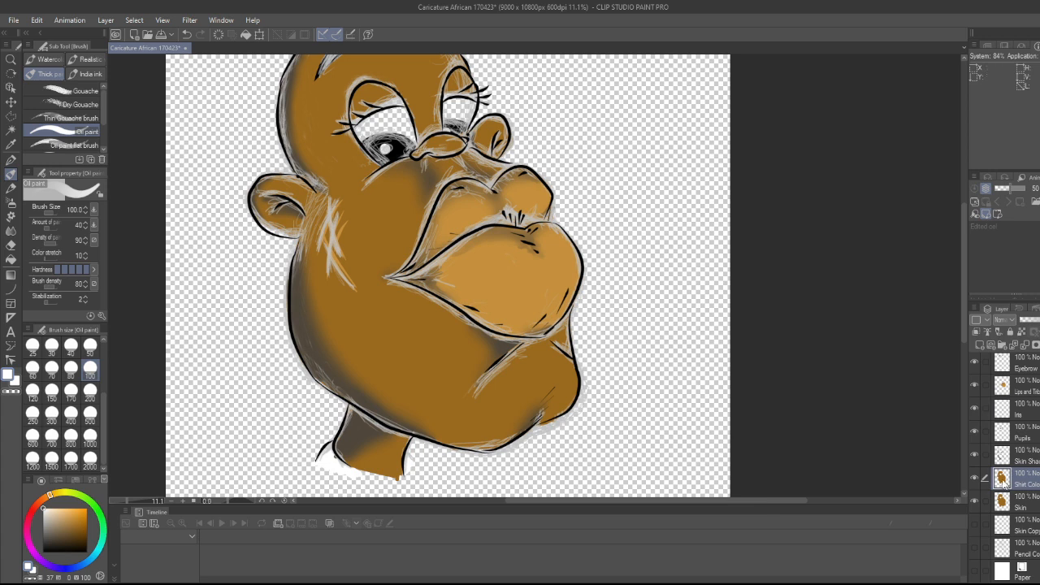
key("ctrl+plus")
key("ctrl+plus")
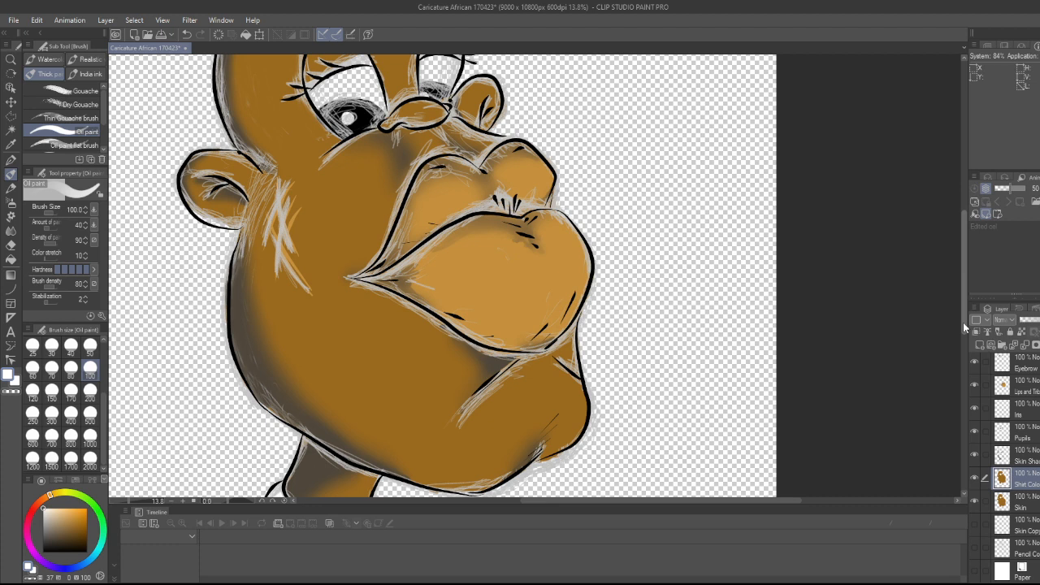
scroll(935, 316, "up", 4)
scroll(389, 450, "up", 4)
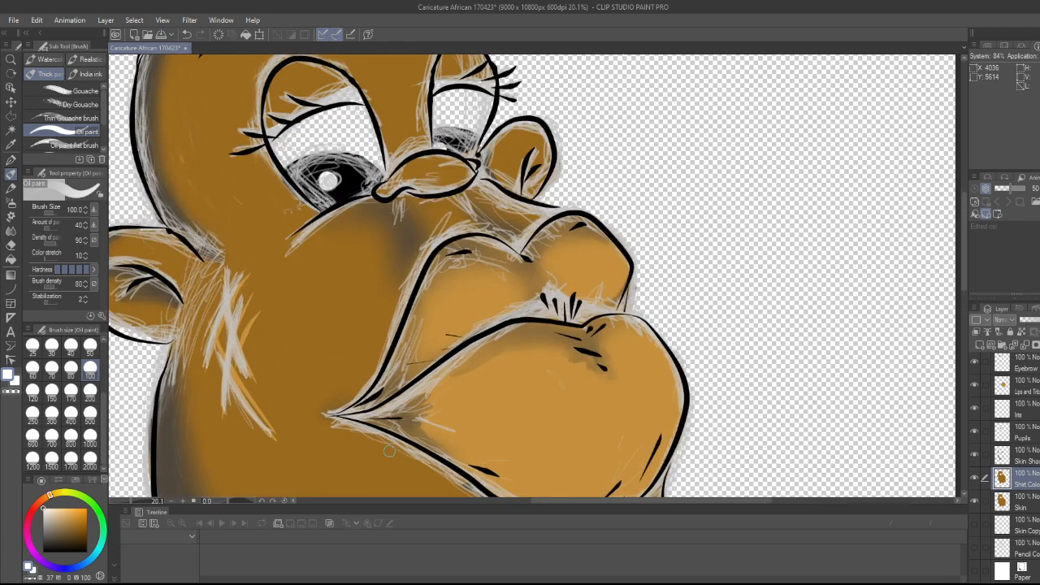
scroll(389, 450, "down", 3)
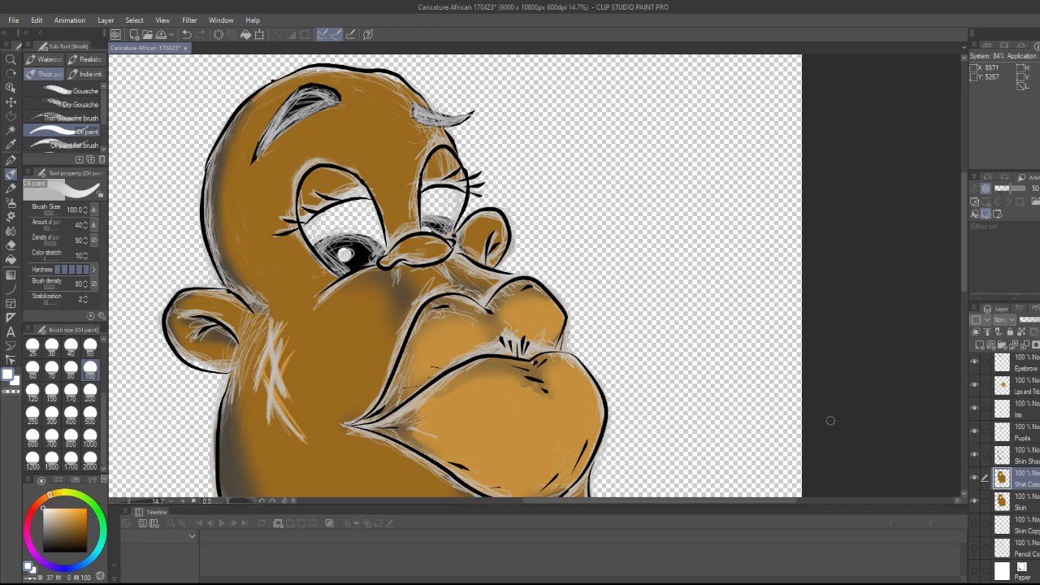
On the Skin layer, sample the skin brown and fill the gaps in both upper eyelids with the Oil paint brush at size 100
left_click(1024, 497)
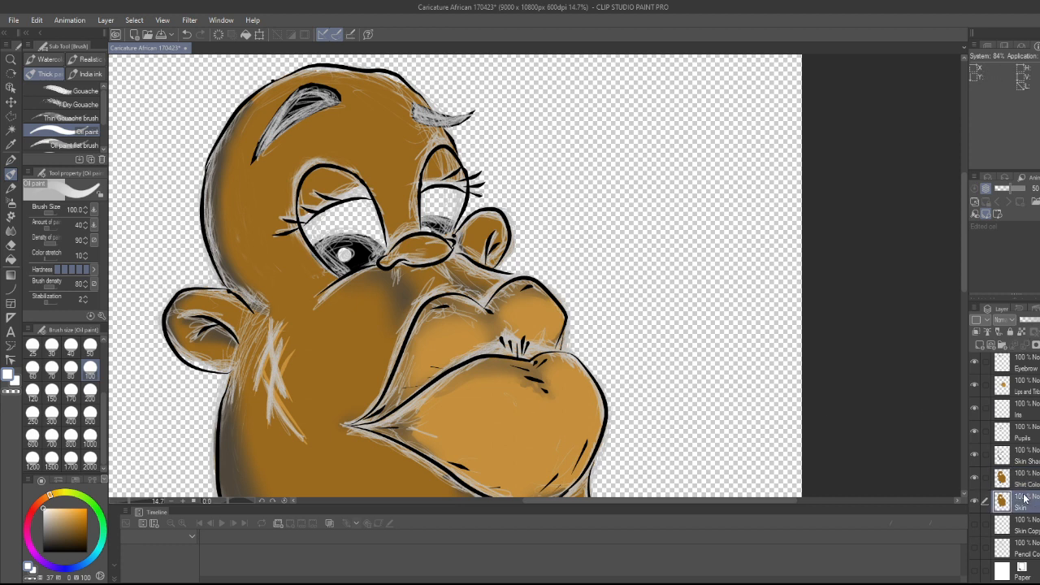
left_click(284, 283, "alt")
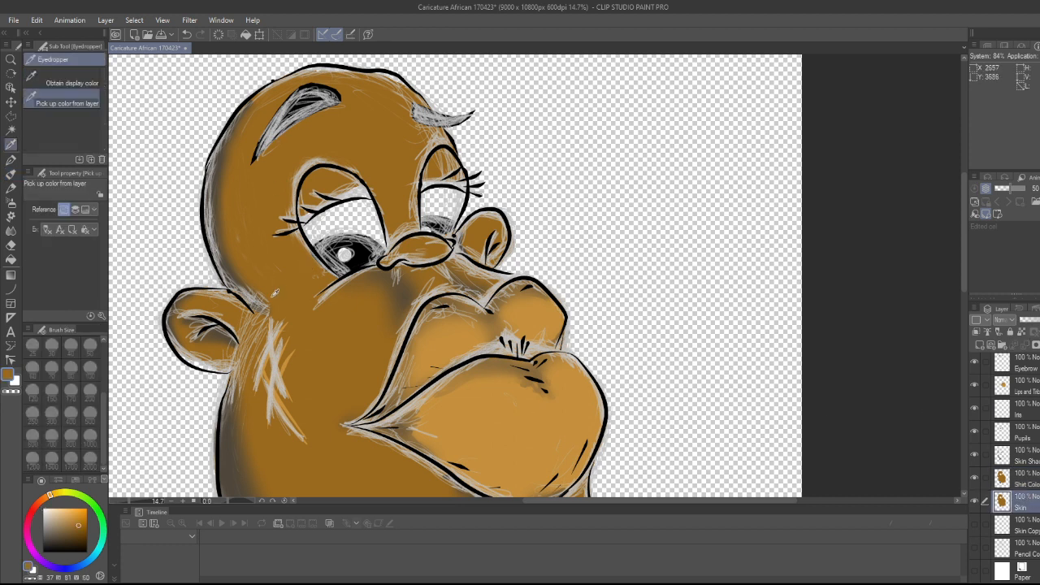
key("b")
scroll(273, 158, "up", 4)
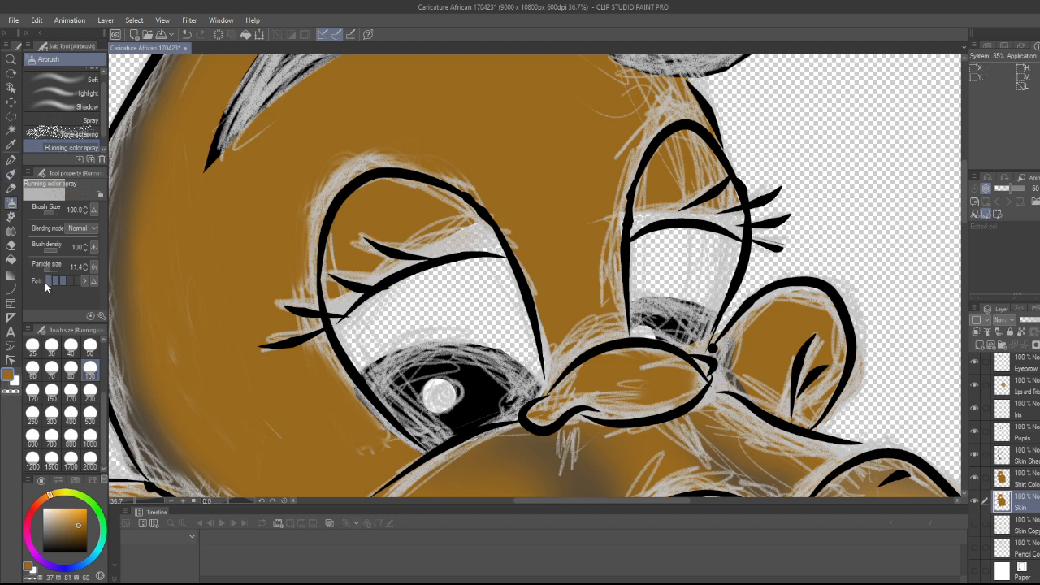
key("b")
key("b")
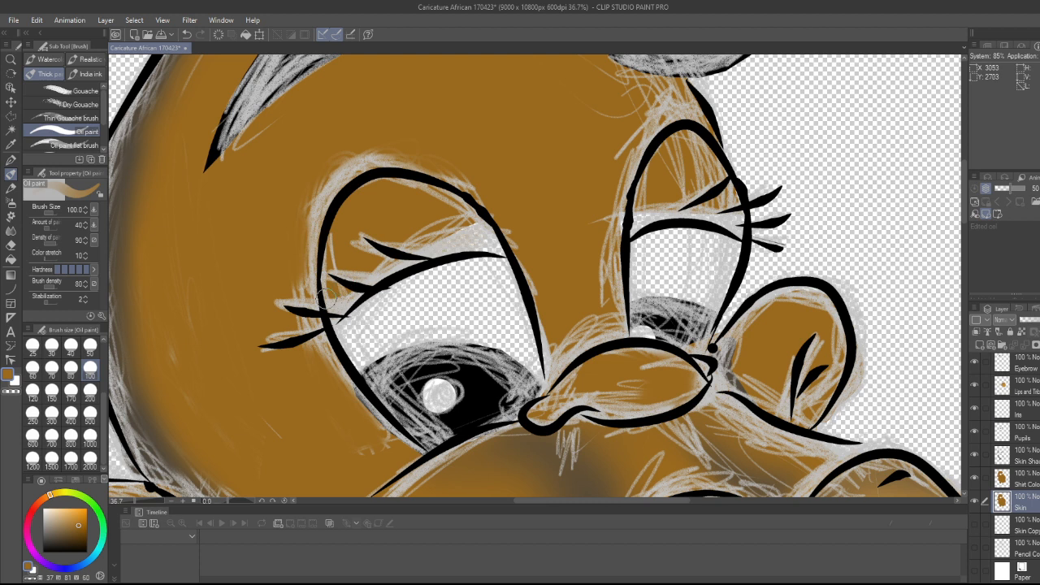
mouse_move(440, 241)
left_mouse_down()
mouse_move(493, 229)
mouse_move(512, 240)
mouse_move(497, 249)
mouse_move(508, 246)
mouse_move(467, 239)
mouse_move(476, 239)
mouse_move(357, 279)
mouse_move(341, 264)
left_mouse_up()
mouse_move(634, 228)
left_mouse_down()
mouse_move(640, 204)
mouse_move(623, 216)
mouse_move(701, 212)
mouse_move(735, 227)
left_mouse_up()
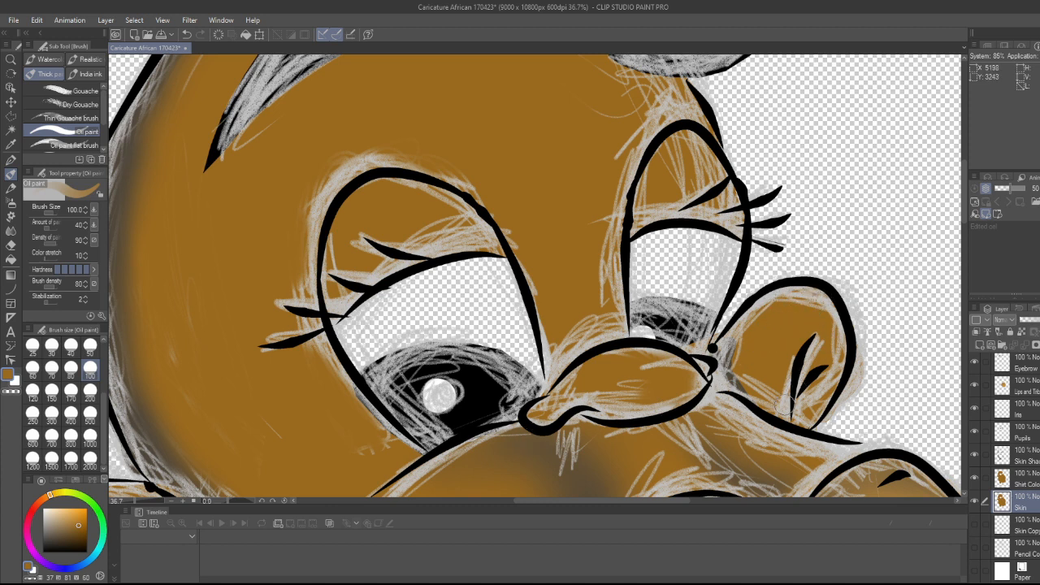
Examine the skin edges around the nose, lips and chin for unpainted gaps
scroll(130, 199, "down", 2)
scroll(235, 232, "down", 2)
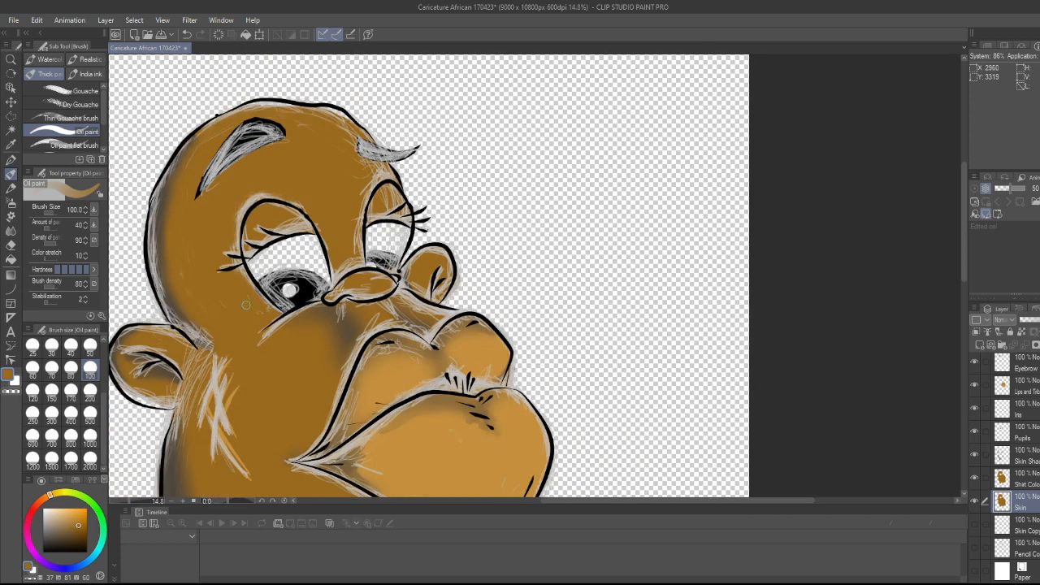
scroll(543, 295, "up", 2)
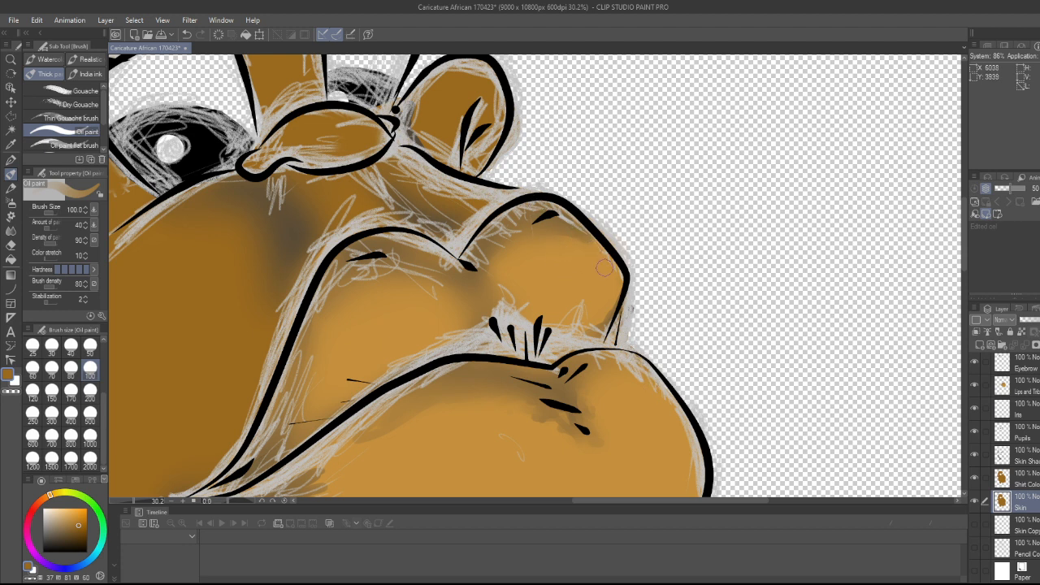
scroll(624, 365, "down", 5)
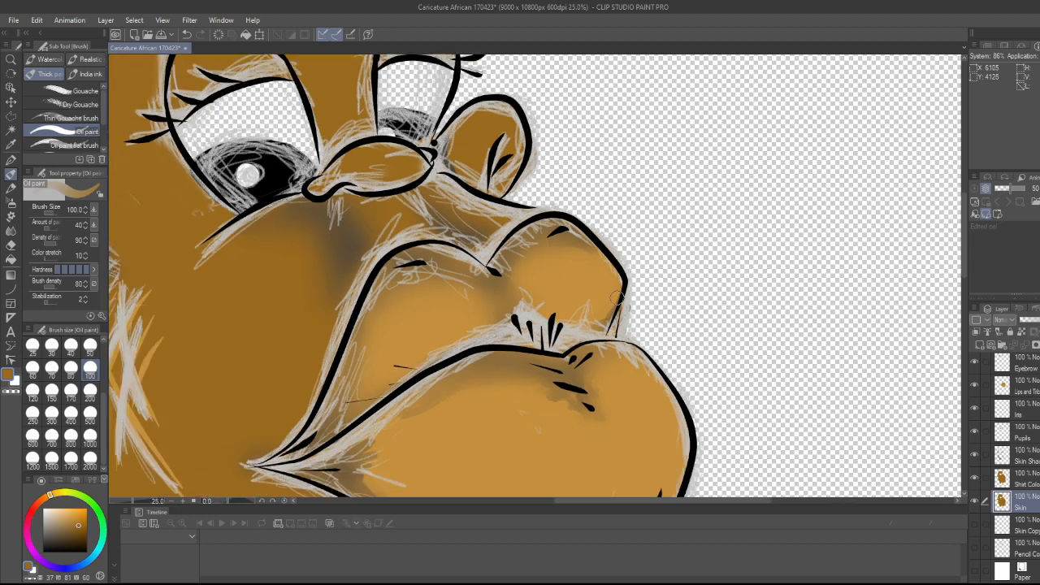
scroll(755, 418, "up", 1)
scroll(750, 421, "up", 1)
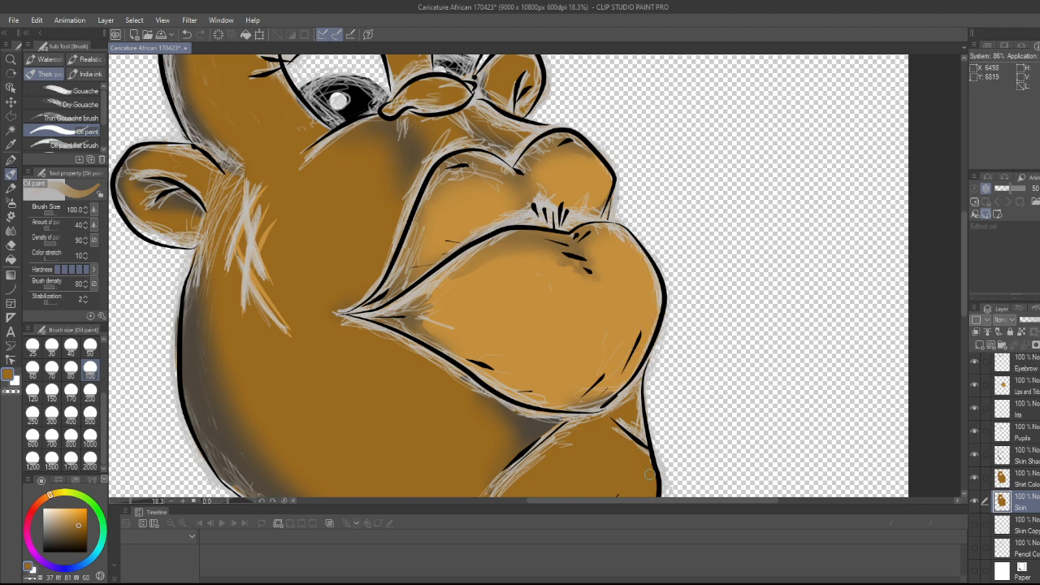
scroll(509, 173, "down", 3)
scroll(519, 284, "down", 1)
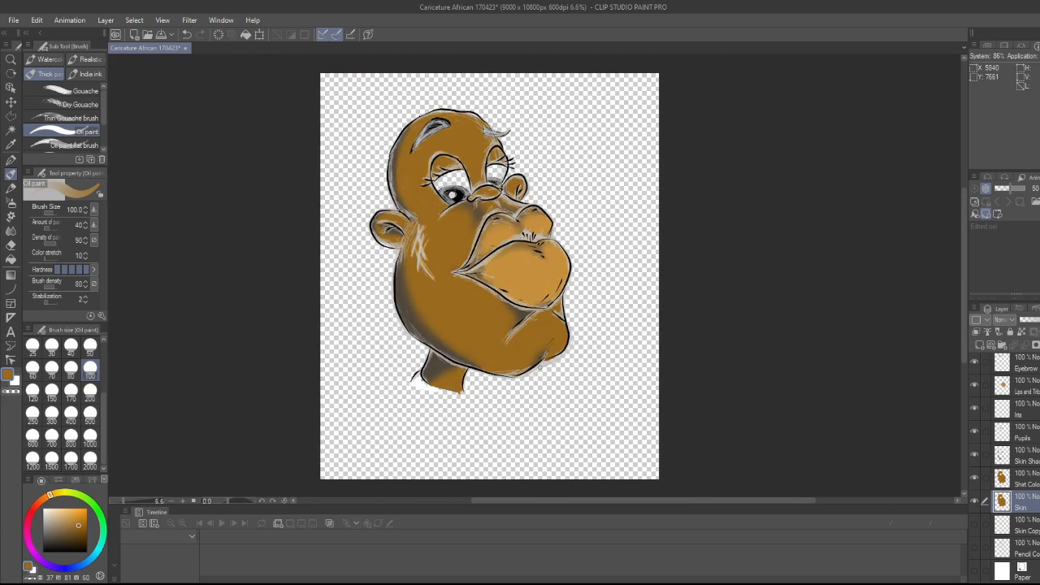
Examine the skin colour along the jawline and neck for unpainted gaps
scroll(524, 325, "up", 3)
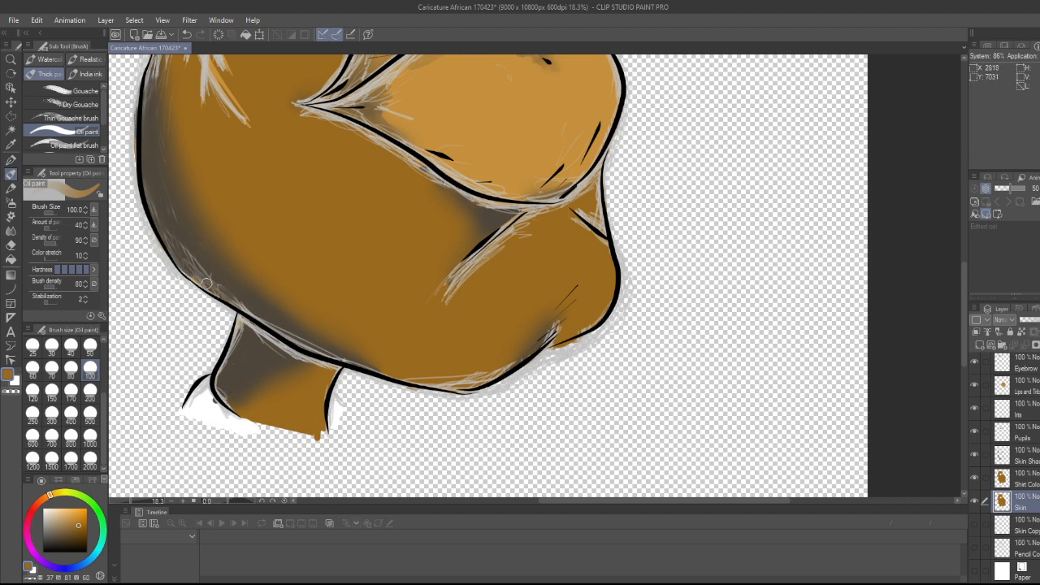
scroll(261, 274, "down", 5)
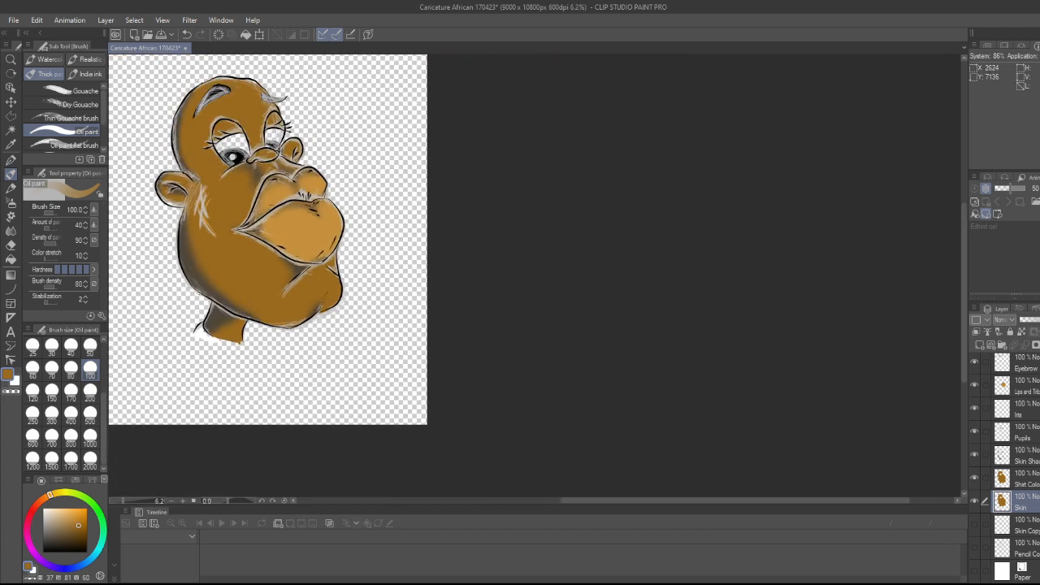
scroll(191, 267, "up", 2)
scroll(191, 266, "up", 2)
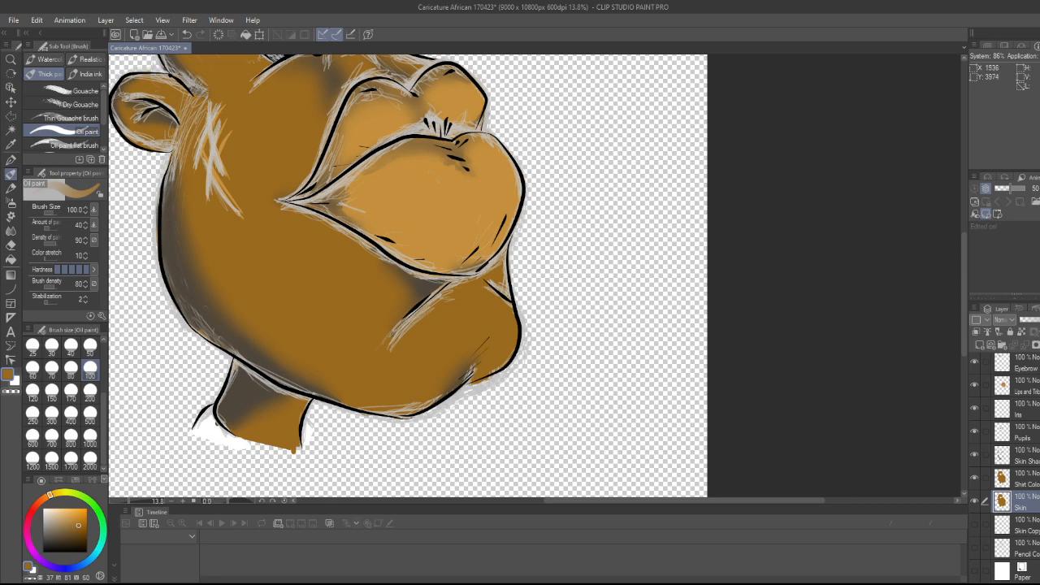
scroll(281, 124, "down", 8)
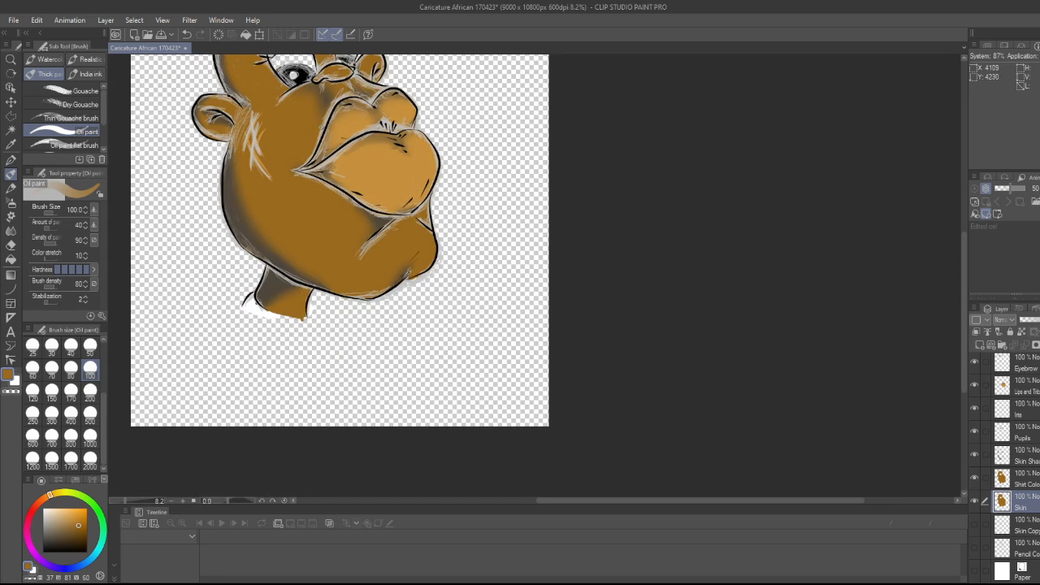
scroll(260, 114, "up", 8)
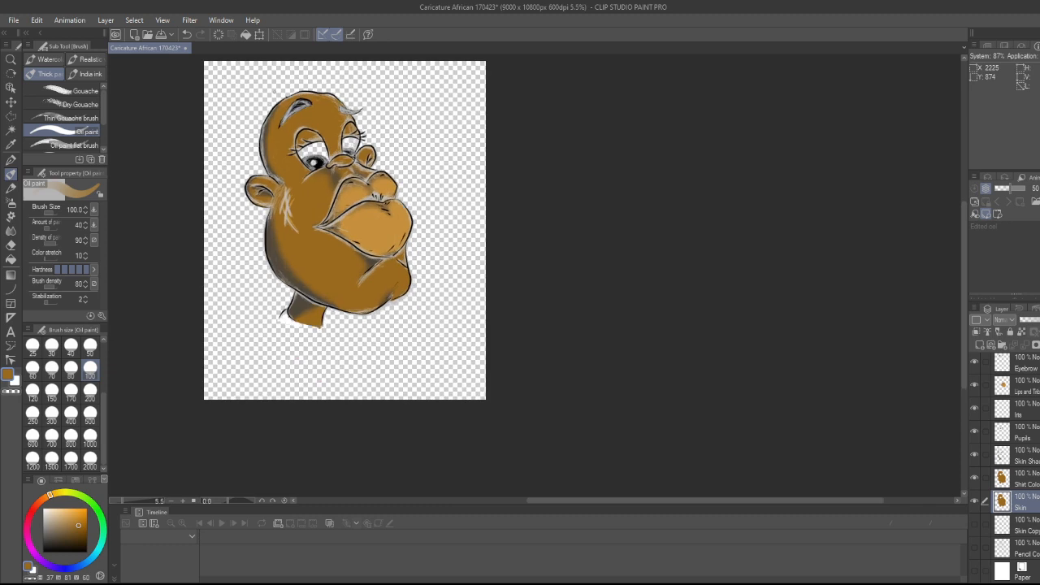
Paint the skin brown up to the outline along the top of the head on the Skin layer
scroll(249, 155, "down", 5)
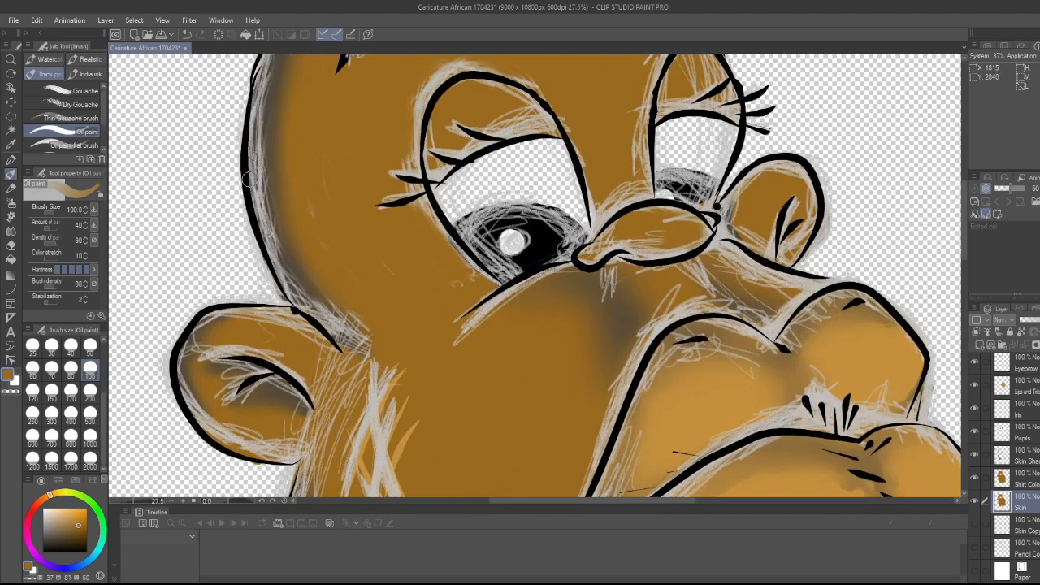
scroll(312, 75, "up", 5)
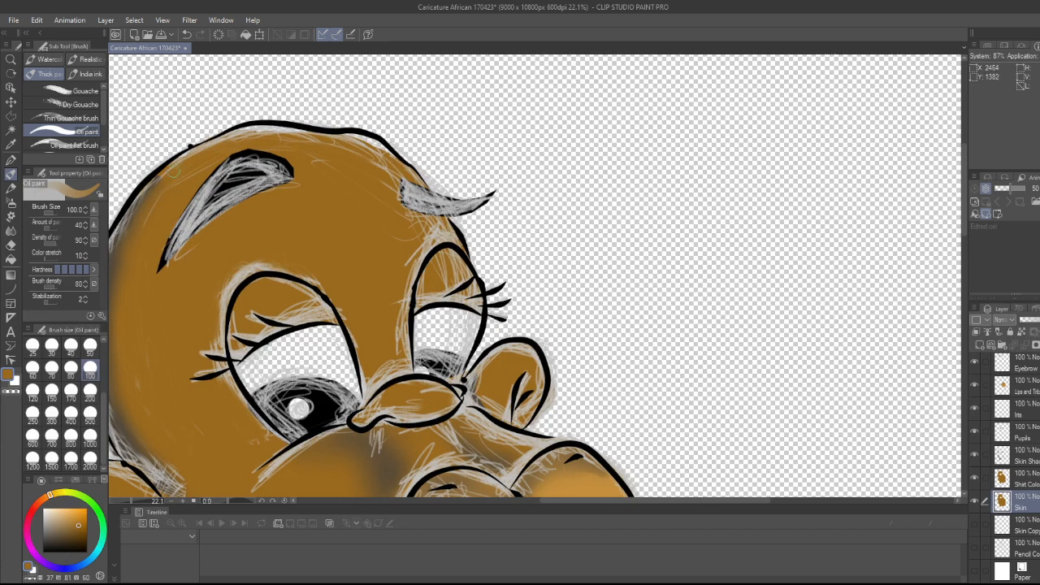
mouse_move(245, 128)
left_mouse_down()
mouse_move(362, 140)
mouse_move(355, 135)
mouse_move(378, 148)
left_mouse_up()
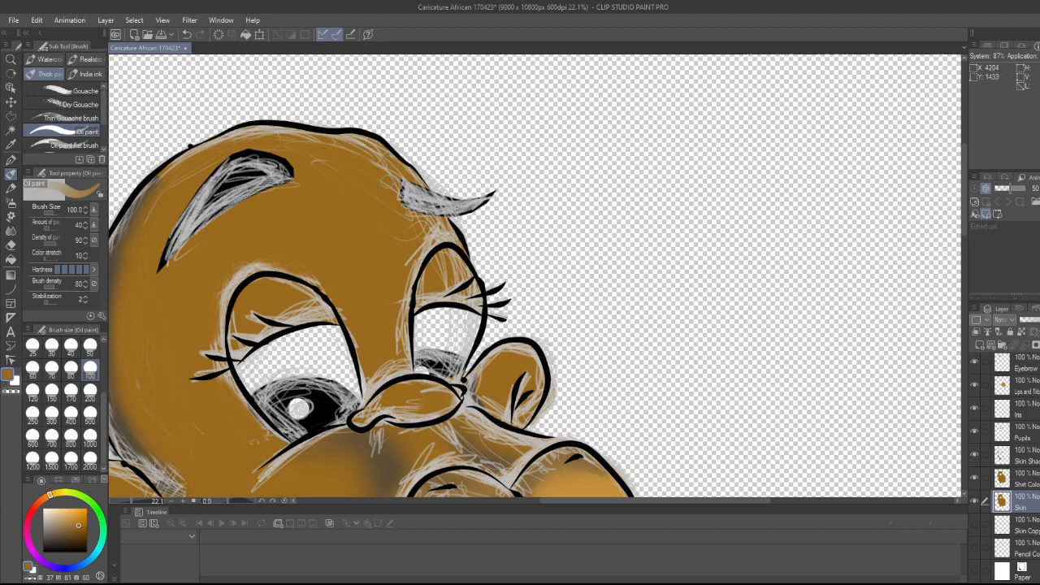
scroll(366, 469, "down", 4)
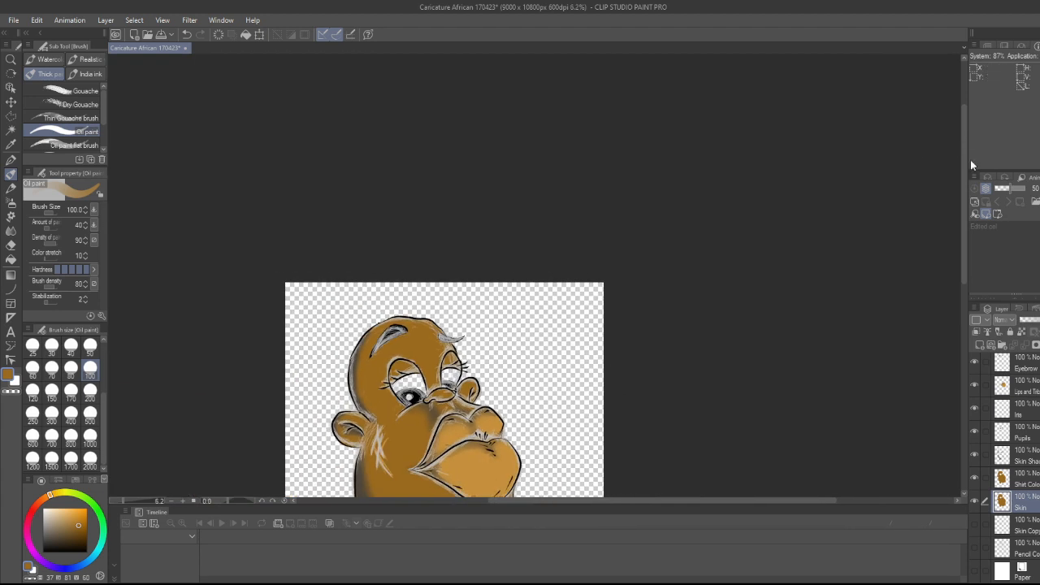
Duplicate the Skin layer, undo the duplication, and make the existing hidden Skin Copy layer active
left_click_drag(965, 208, 967, 285)
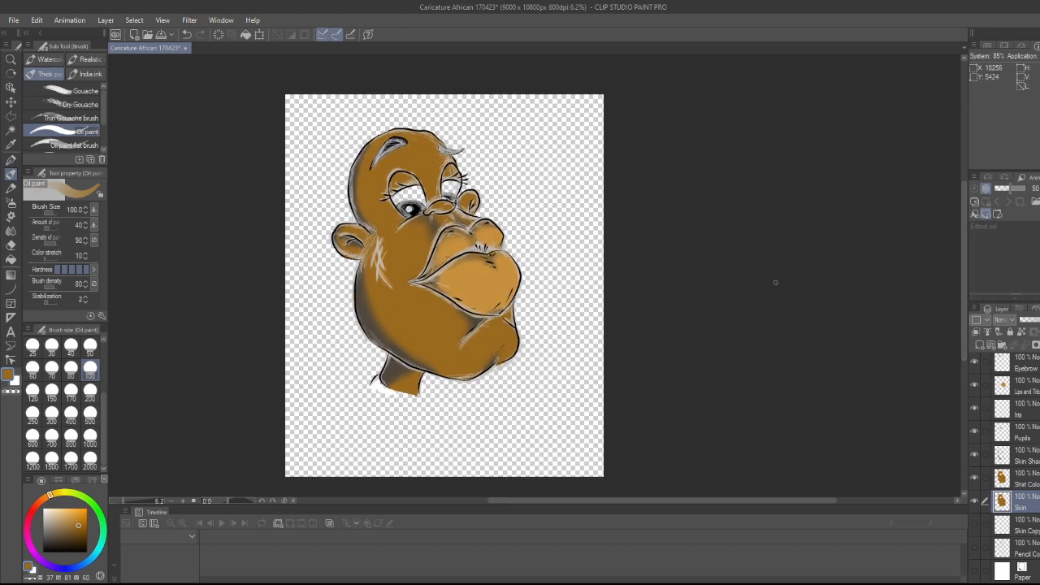
scroll(372, 186, "up", 2)
scroll(372, 186, "up", 3)
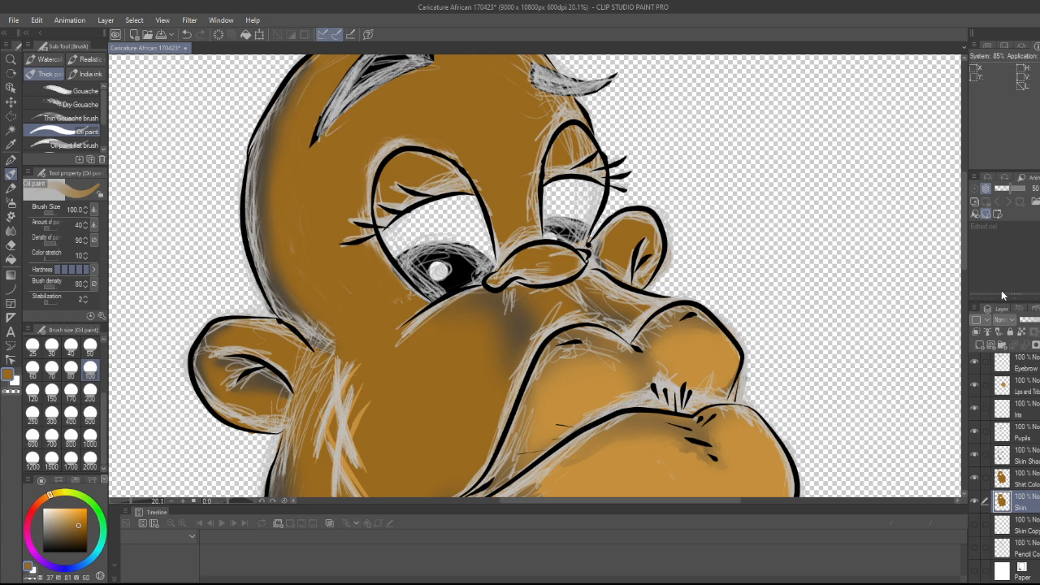
left_click(1028, 364)
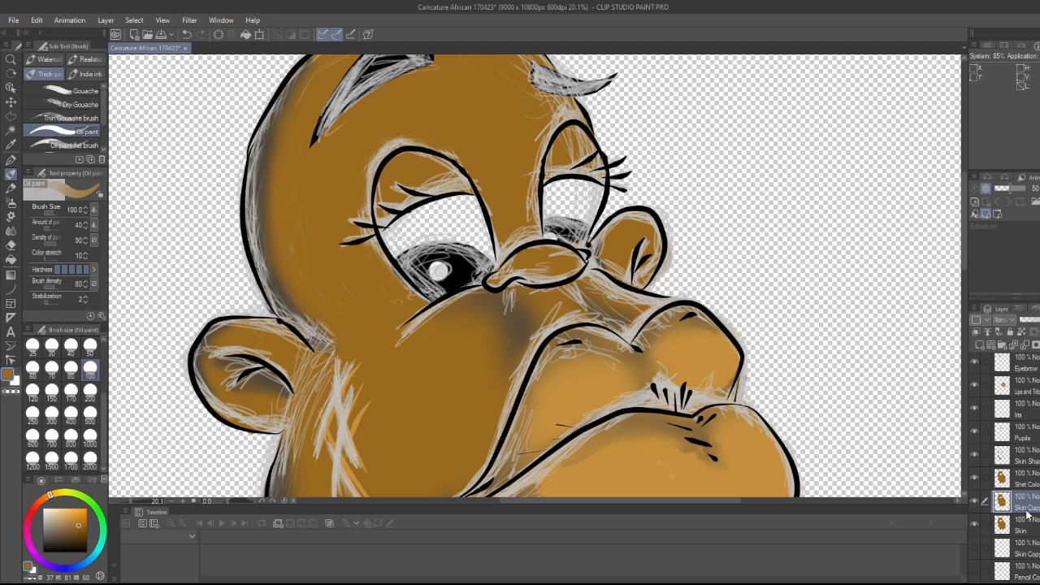
key("ctrl+z")
left_click(1028, 530)
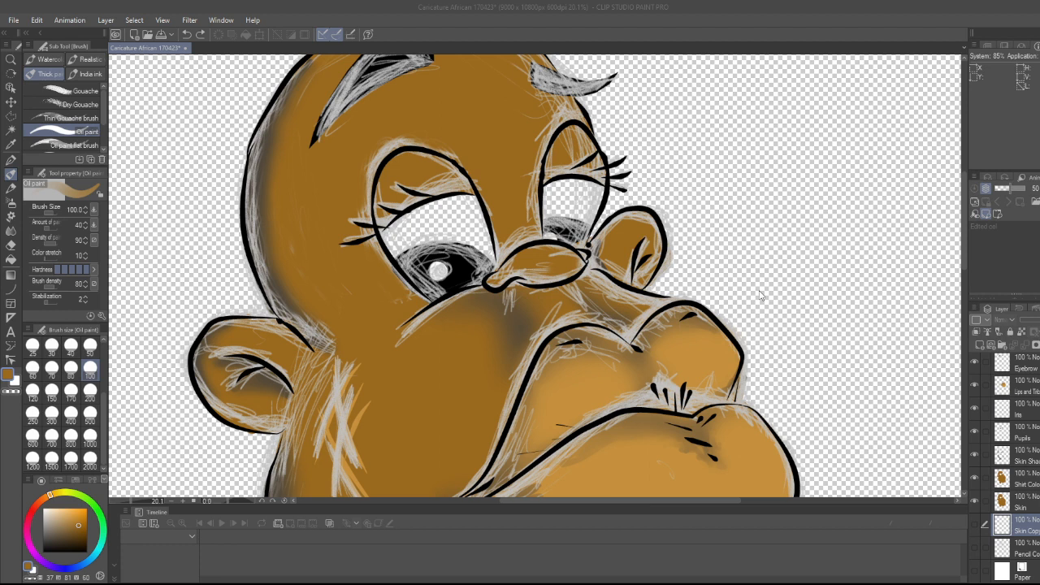
Add a layer named Cornea below the Skin layer and paint the whites of both eyes on it with the Oil paint brush
left_click(760, 296)
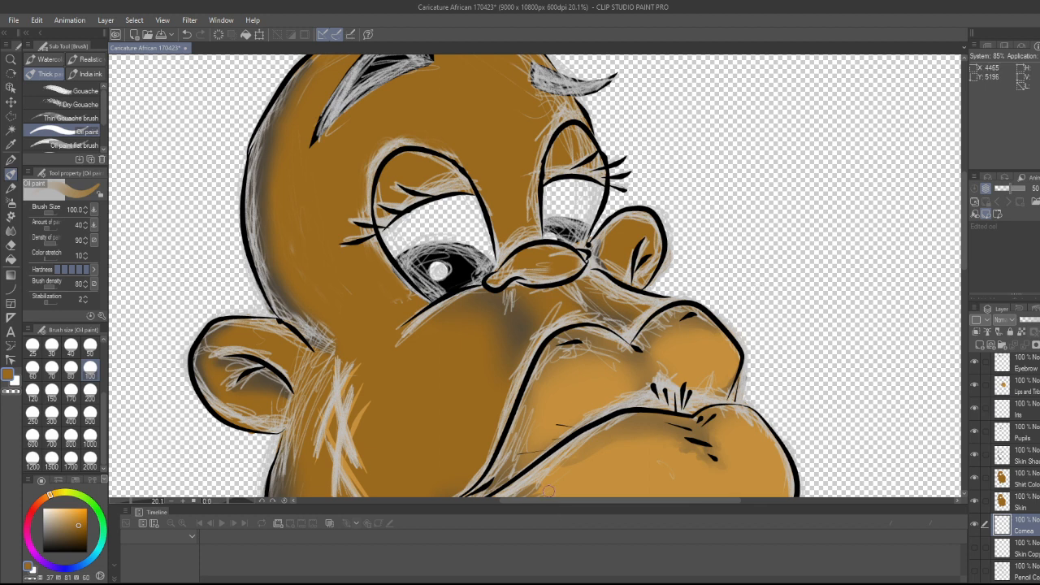
key("x")
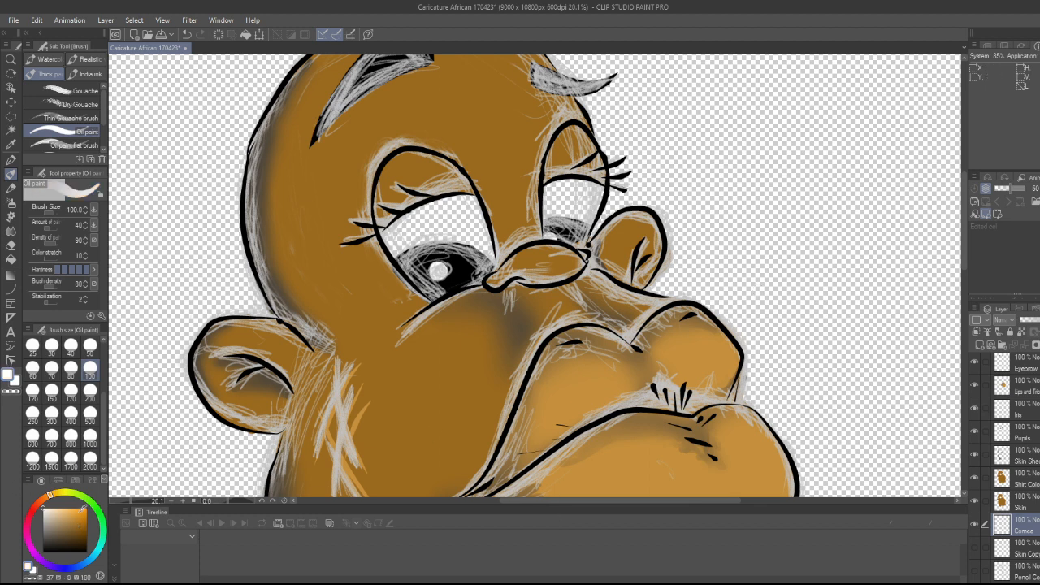
key("b")
key("b")
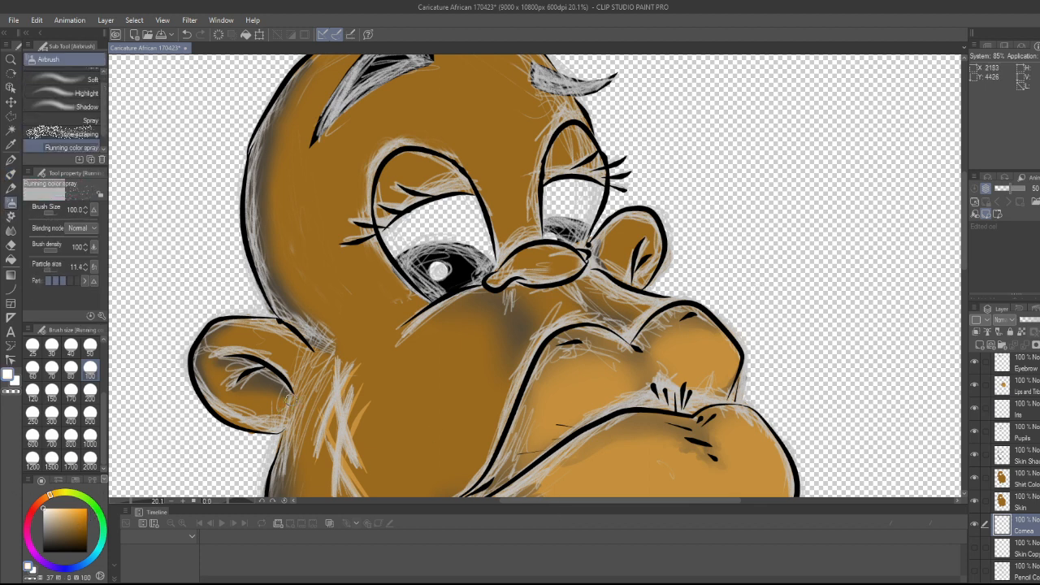
key("b")
key("b")
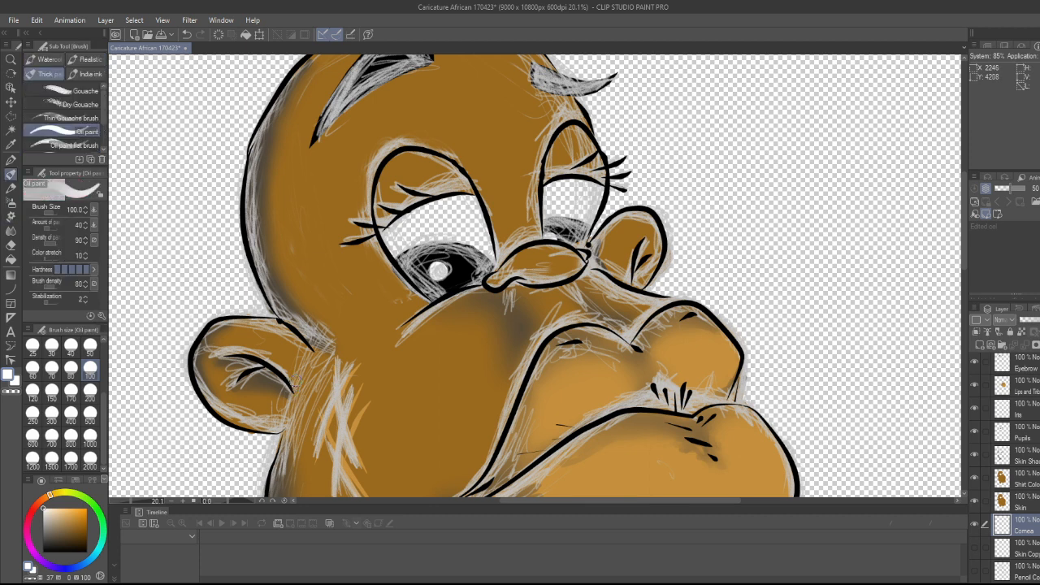
mouse_move(395, 229)
left_mouse_down()
mouse_move(387, 253)
mouse_move(403, 248)
mouse_move(366, 240)
mouse_move(457, 238)
mouse_move(399, 248)
mouse_move(467, 211)
mouse_move(430, 213)
mouse_move(435, 199)
mouse_move(430, 240)
mouse_move(481, 240)
mouse_move(491, 269)
left_mouse_up()
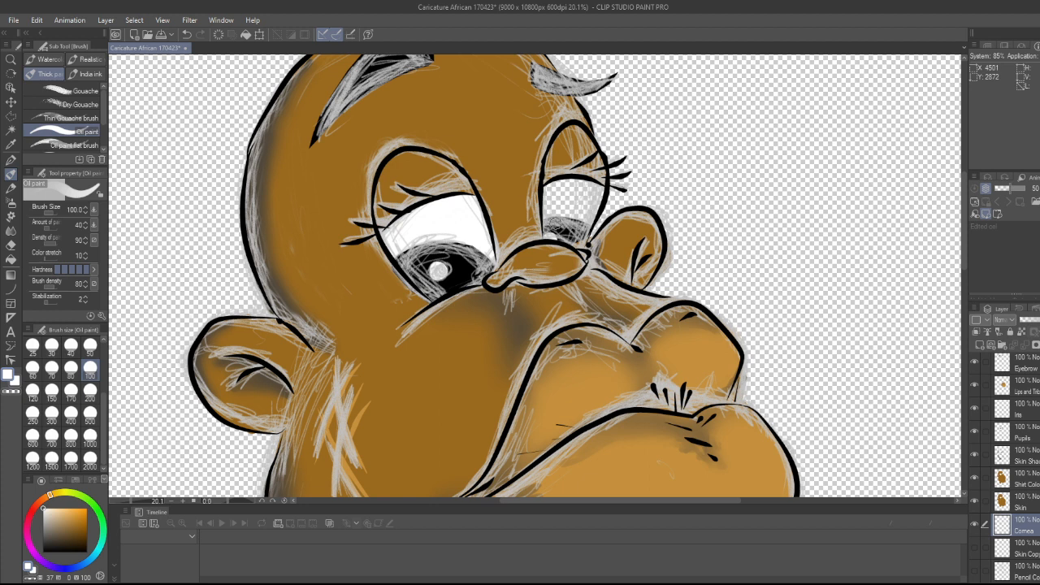
mouse_move(550, 231)
left_mouse_down()
mouse_move(555, 175)
mouse_move(566, 212)
mouse_move(540, 205)
left_mouse_up()
mouse_move(566, 152)
left_mouse_down()
mouse_move(568, 213)
mouse_move(582, 186)
mouse_move(580, 225)
mouse_move(592, 201)
left_mouse_up()
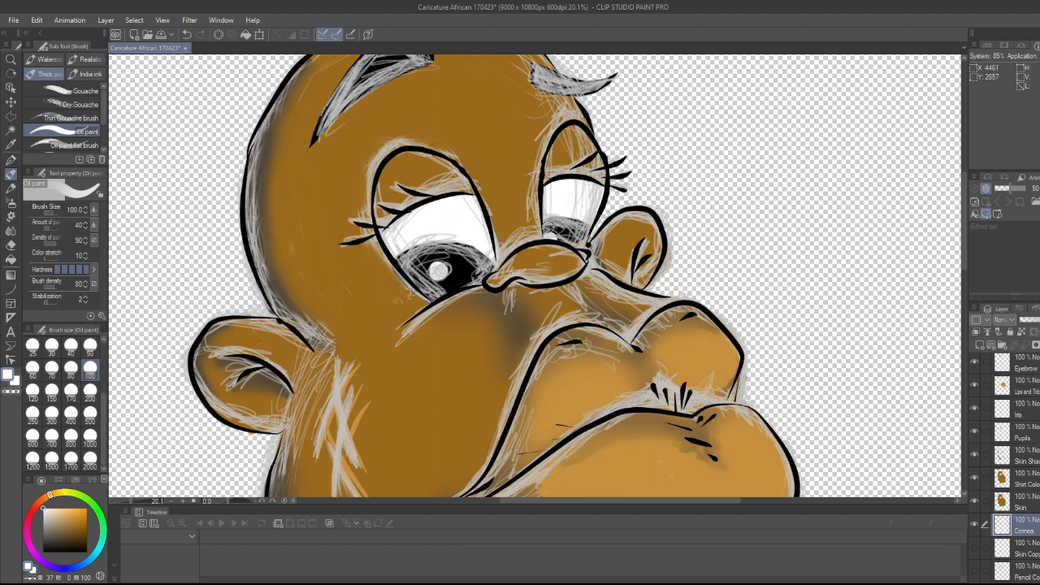
Hide the Pencil layer to show the whole head without the sketch lines
scroll(549, 228, "down", 6)
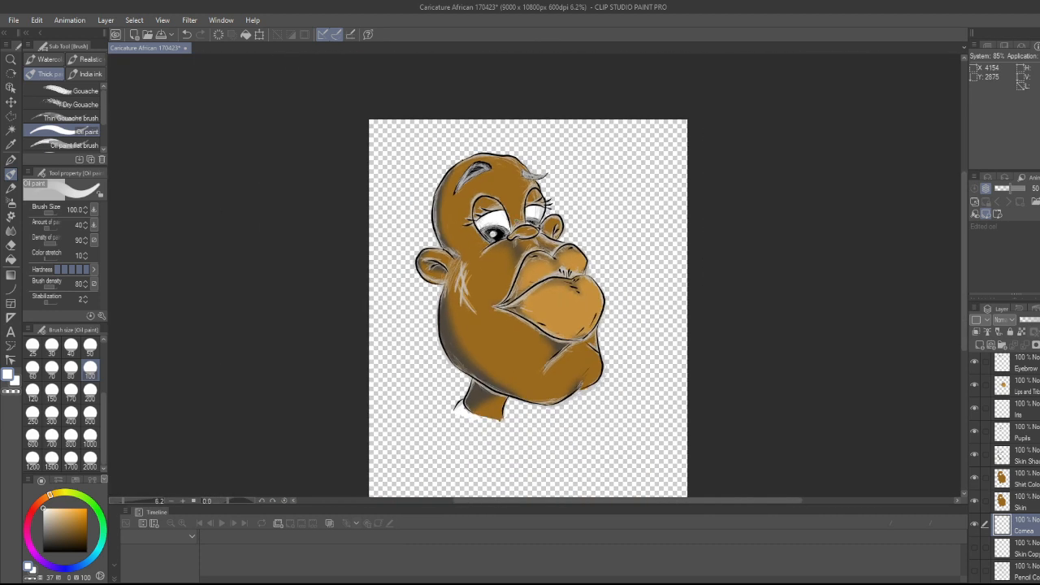
scroll(567, 317, "up", 2)
scroll(566, 307, "down", 1)
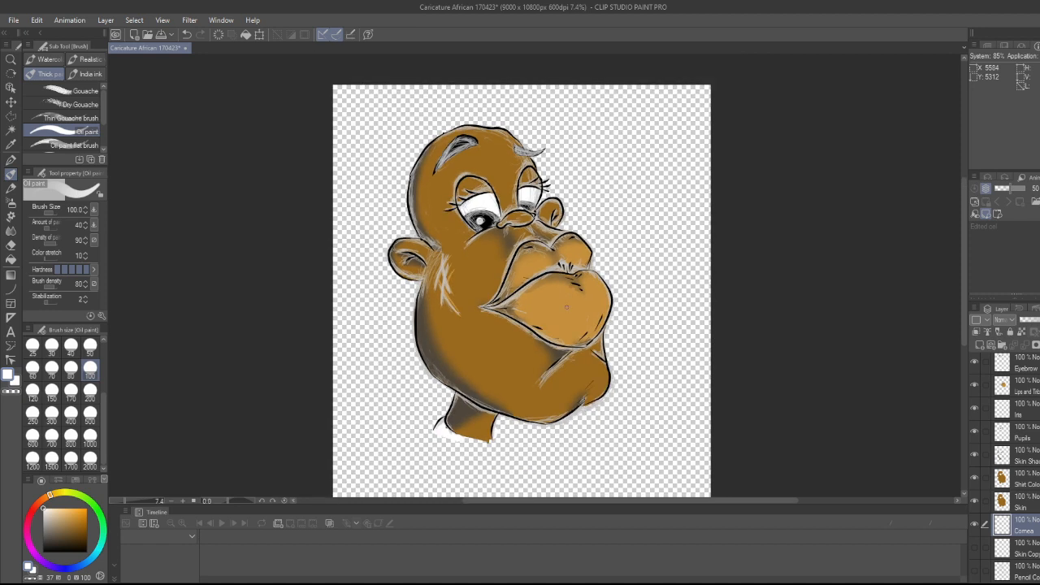
left_click_drag(962, 263, 964, 273)
scroll(710, 294, "down", 1)
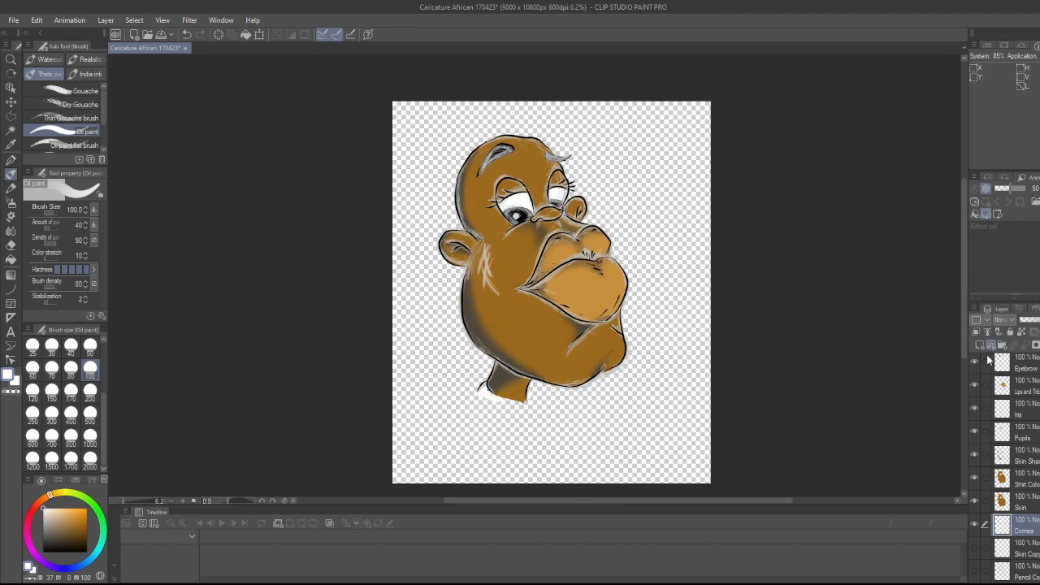
scroll(1031, 567, "down", 1)
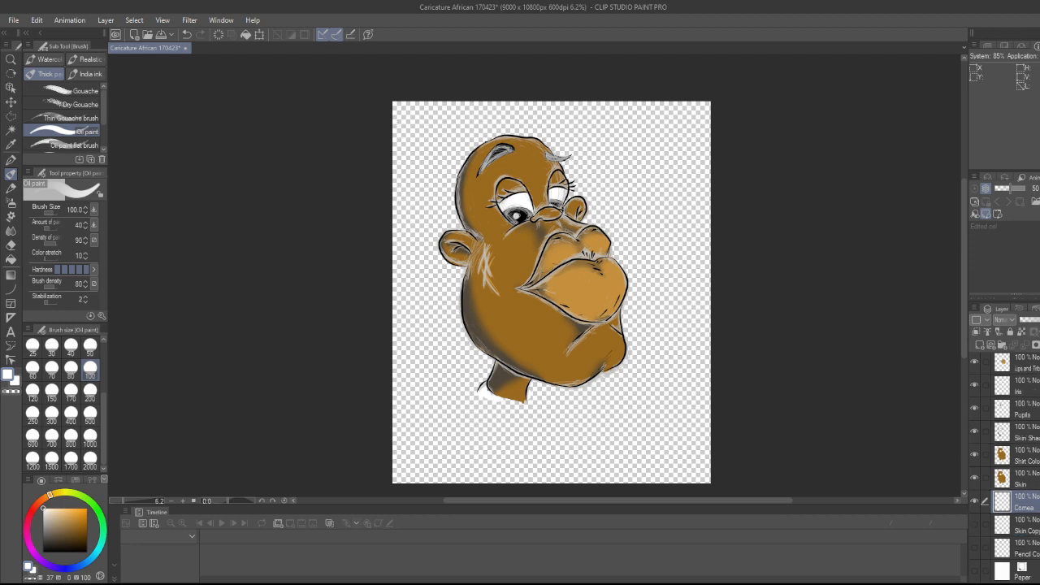
scroll(1005, 453, "up", 3)
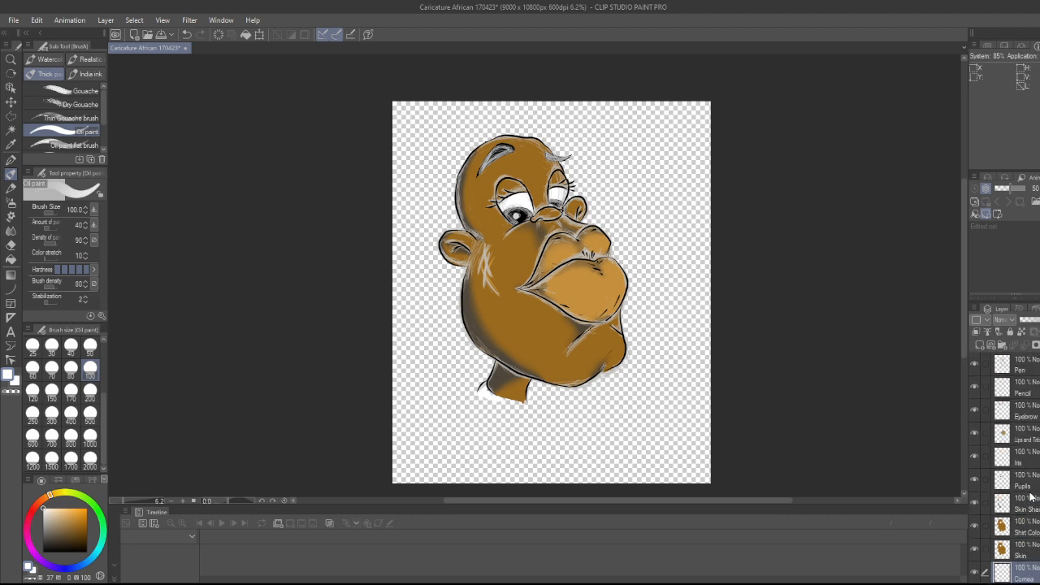
left_click(977, 391)
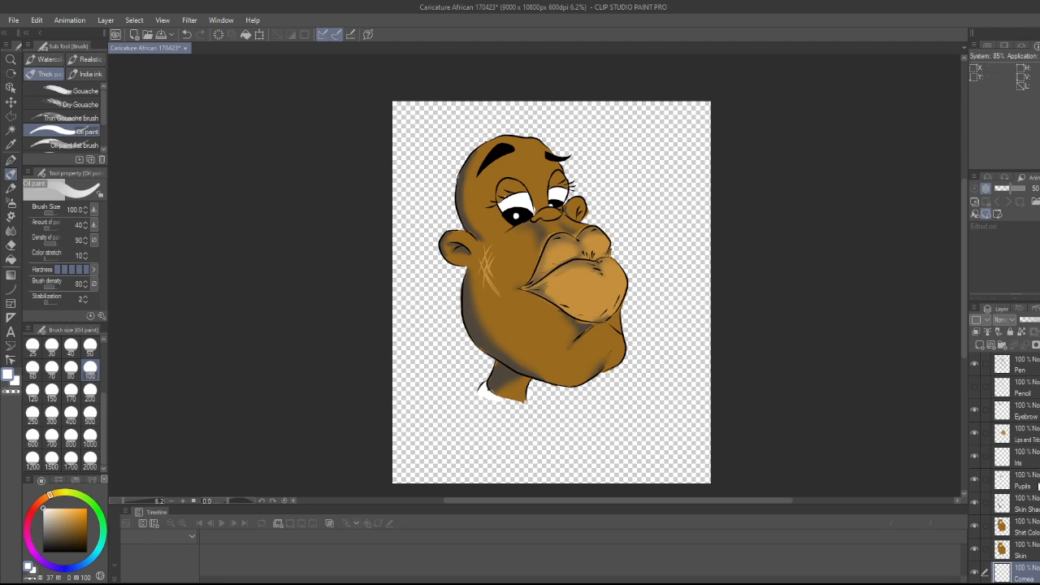
On the skin shading layer, sample the dark shadow colour and paint shadows on the forehead, eyelids, cheek, mouth corner and chin
left_click(1032, 510)
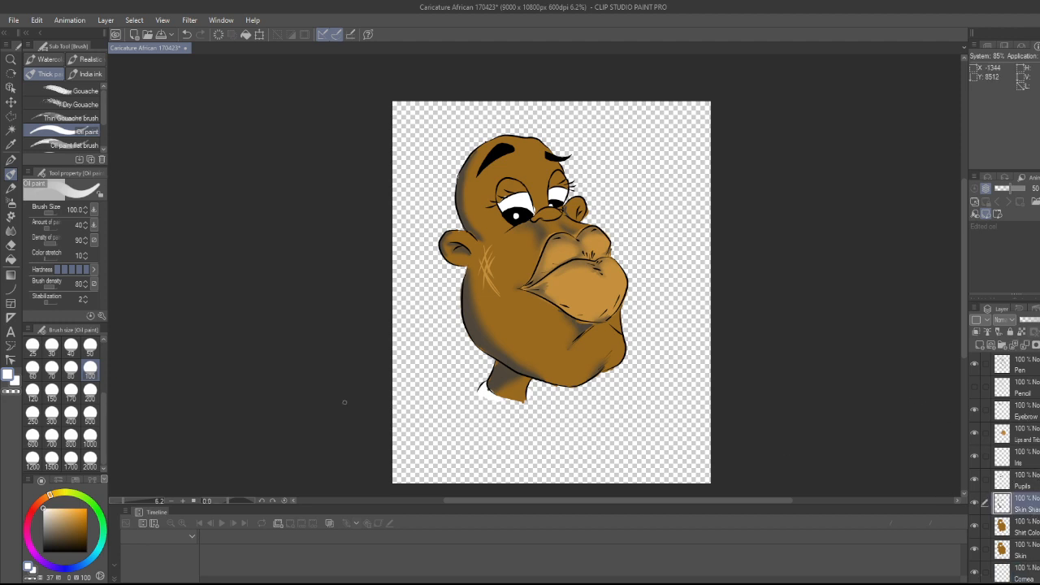
key("i")
left_click(469, 218)
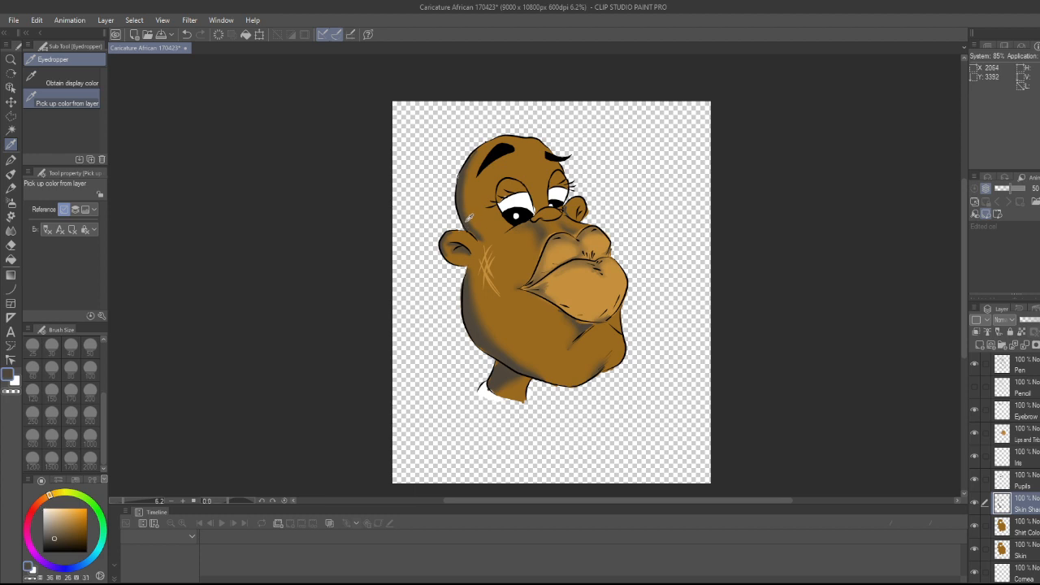
key("b")
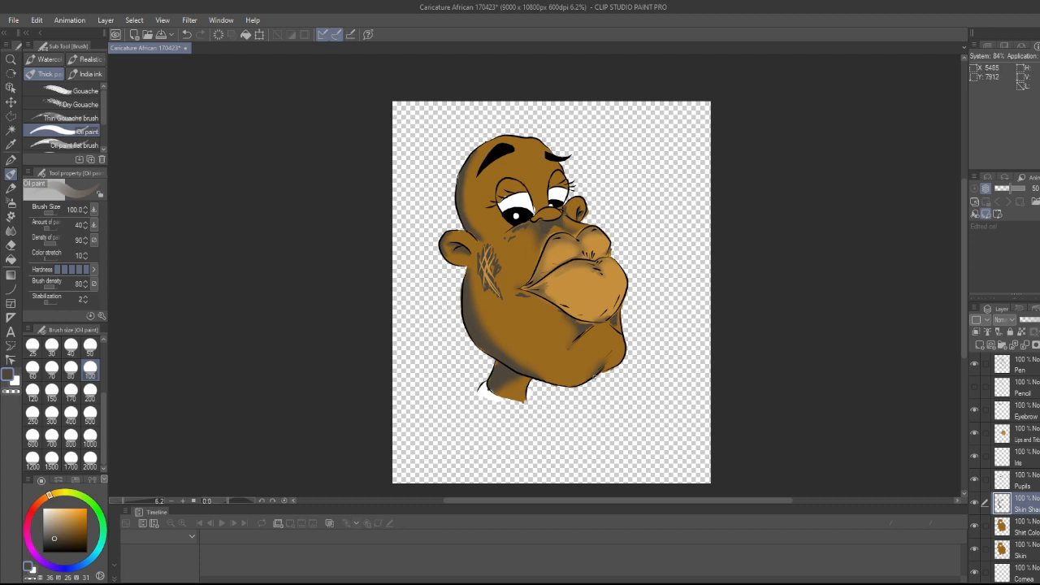
mouse_move(603, 368)
left_mouse_down()
mouse_move(612, 349)
mouse_move(594, 372)
mouse_move(604, 348)
mouse_move(595, 370)
mouse_move(599, 360)
left_mouse_up()
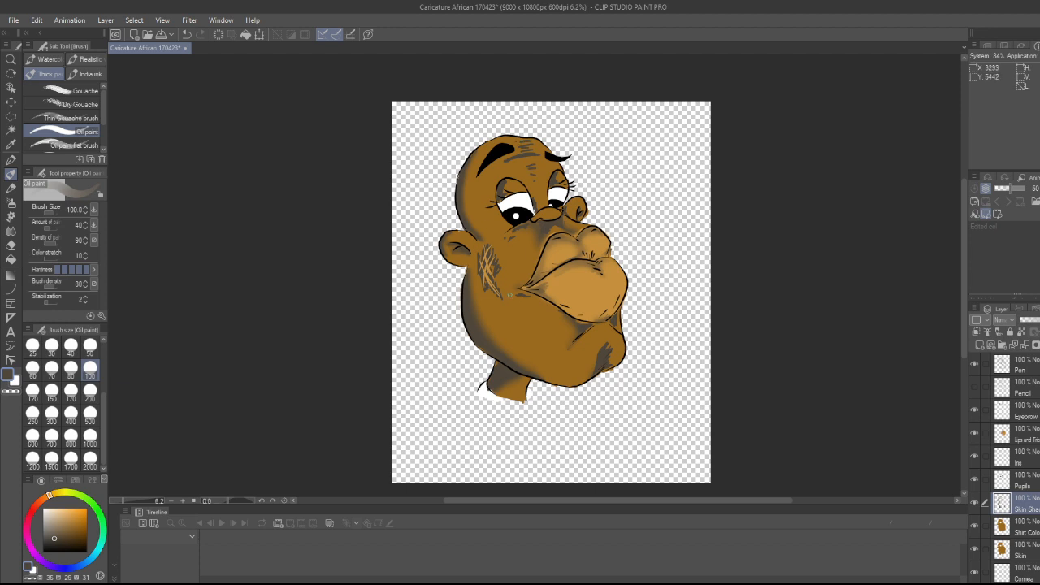
Soften the new shadow strokes on the face with the Blur tool, enlarging its brush size to 100 and 200
key("b")
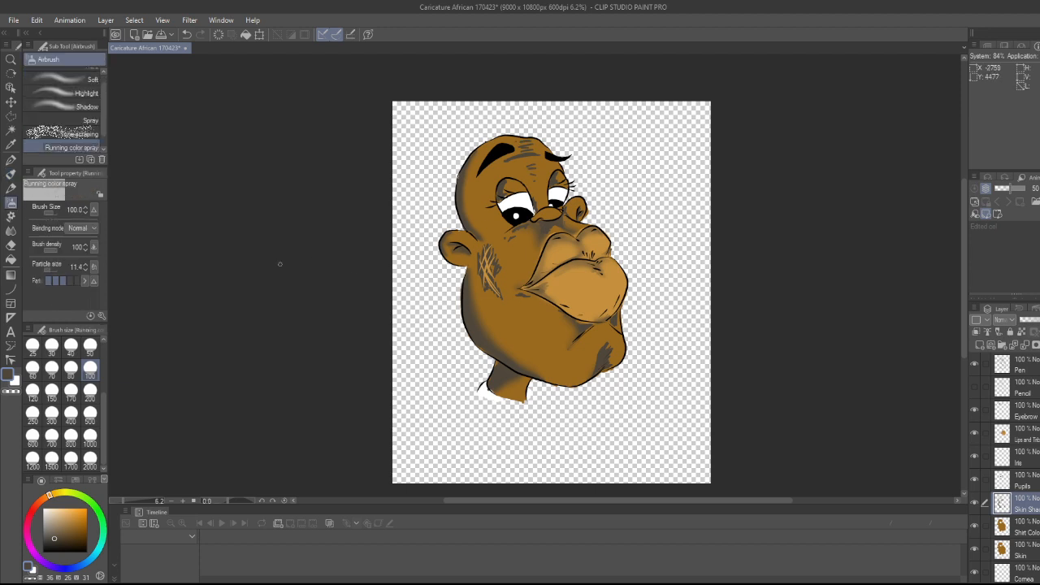
key("j")
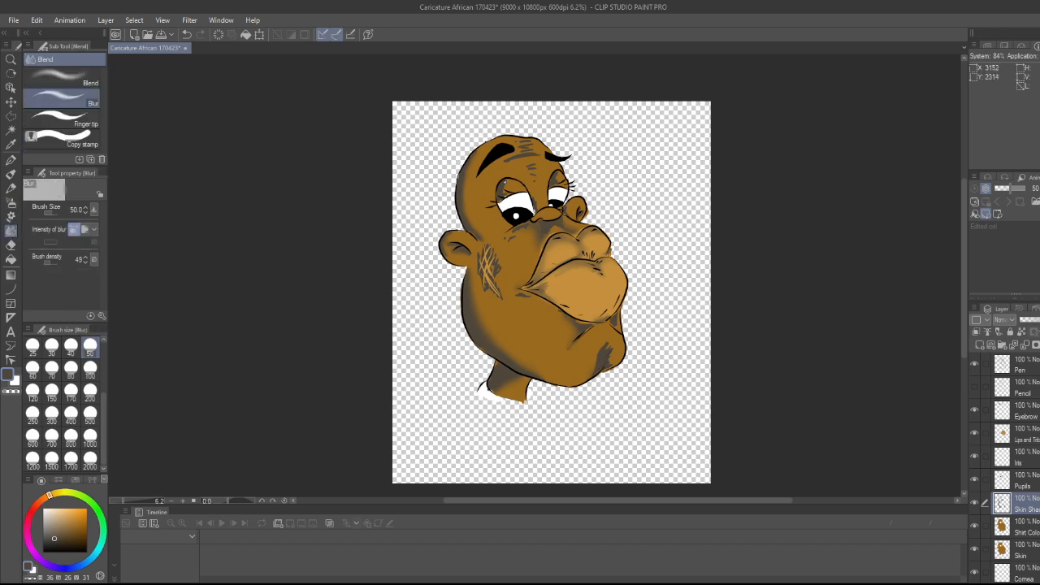
left_click(90, 370)
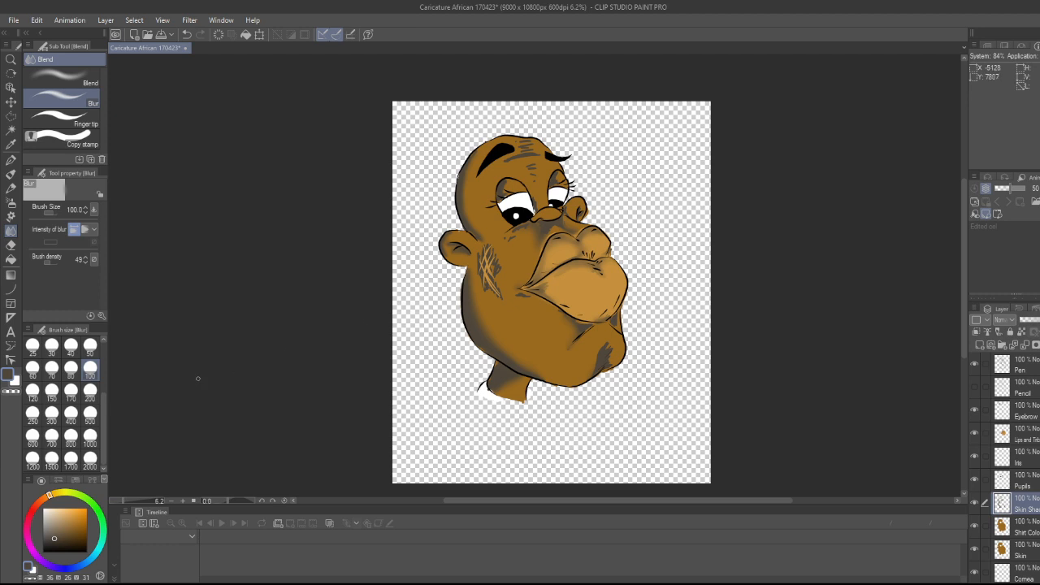
left_click(90, 390)
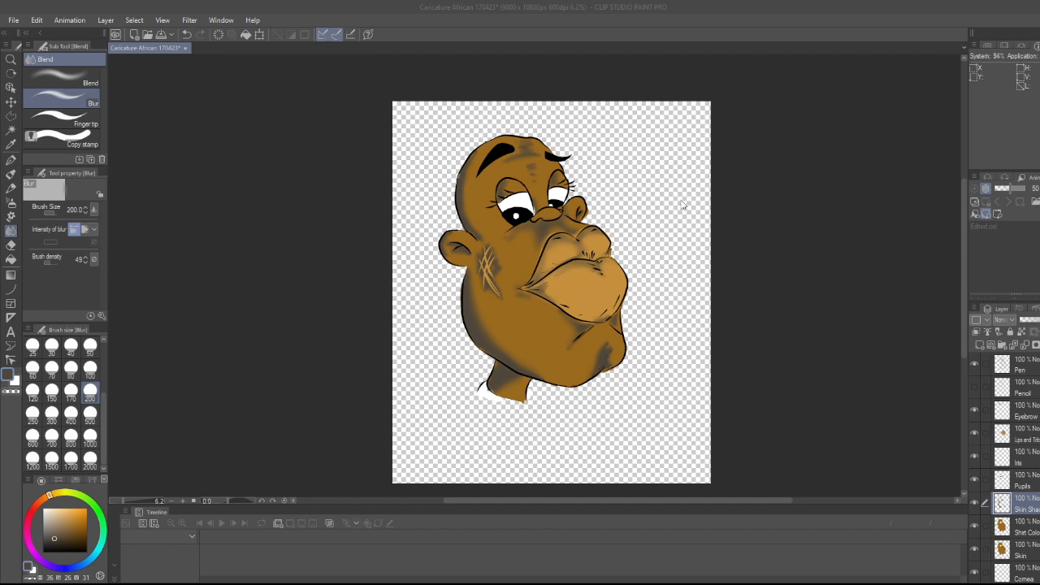
left_click(745, 294)
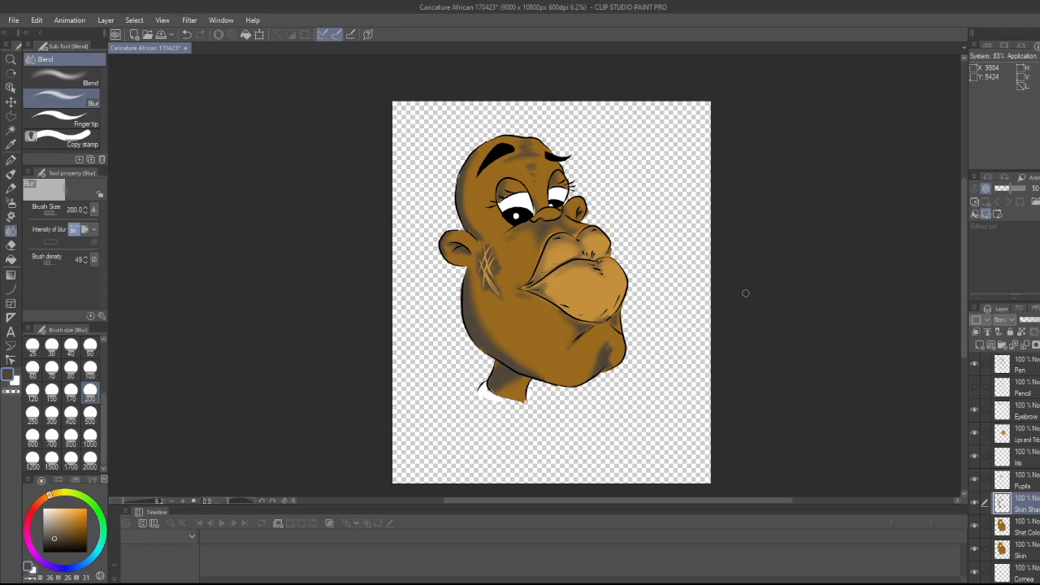